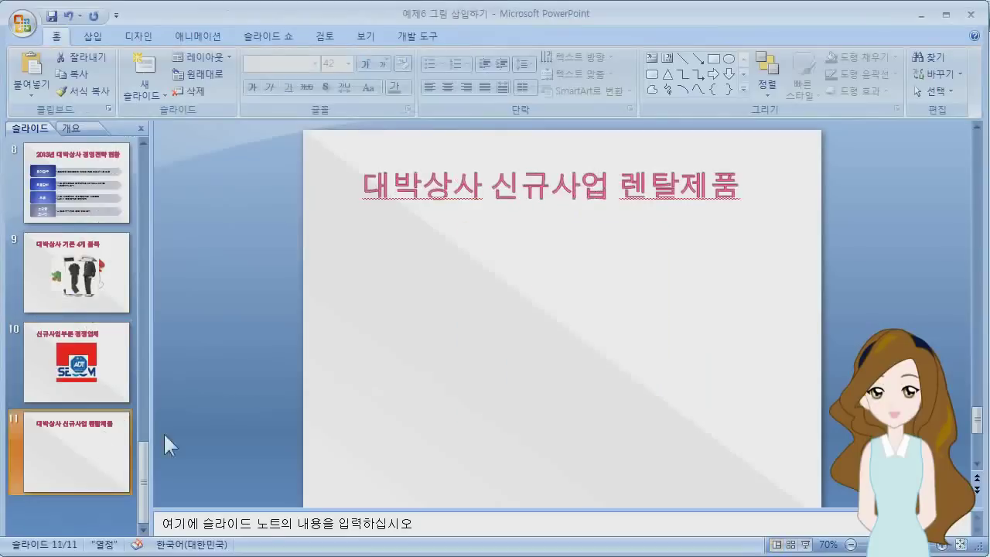
Step: Insert the pictures 신규제품1 and 신규제품2 from the 예제 그림 folder onto slide 11
{"action": "left_click", "coordinate": [93, 37]}
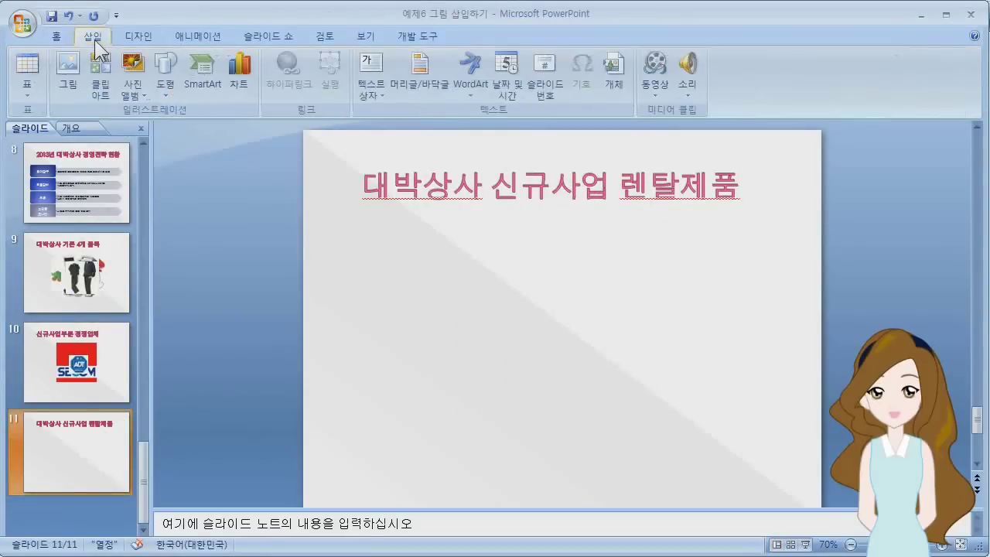
{"action": "left_click", "coordinate": [68, 77]}
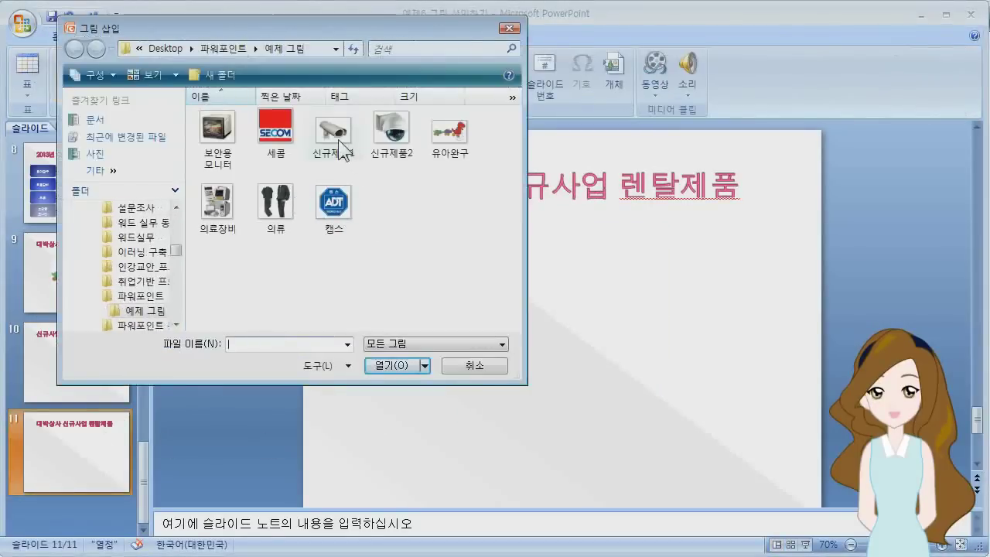
{"action": "left_click", "coordinate": [333, 131]}
{"action": "left_click", "coordinate": [391, 131], "text": "ctrl"}
{"action": "left_click", "coordinate": [396, 364]}
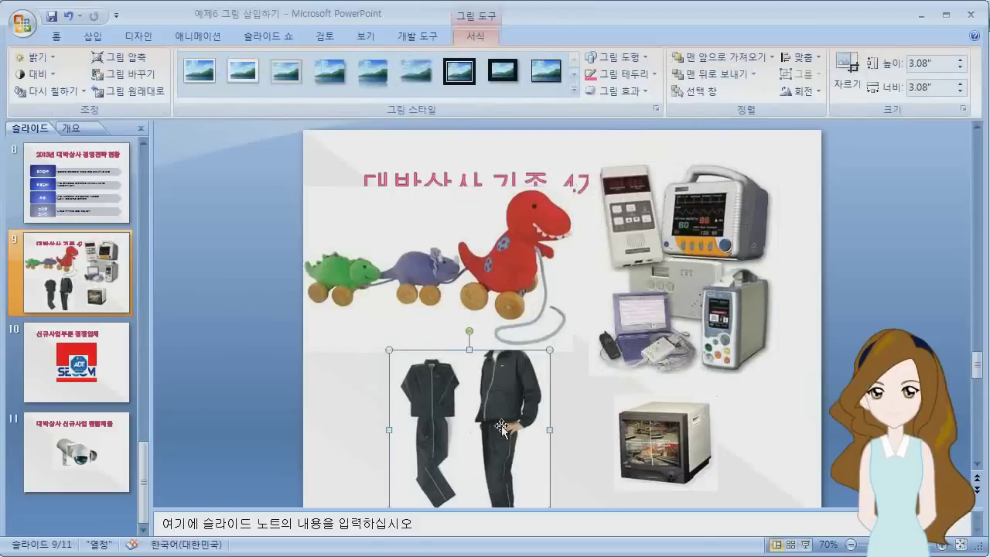
Step: Make the white background of the dinosaur toy picture on slide 9 transparent with Set Transparent Color
{"action": "left_click", "coordinate": [468, 222]}
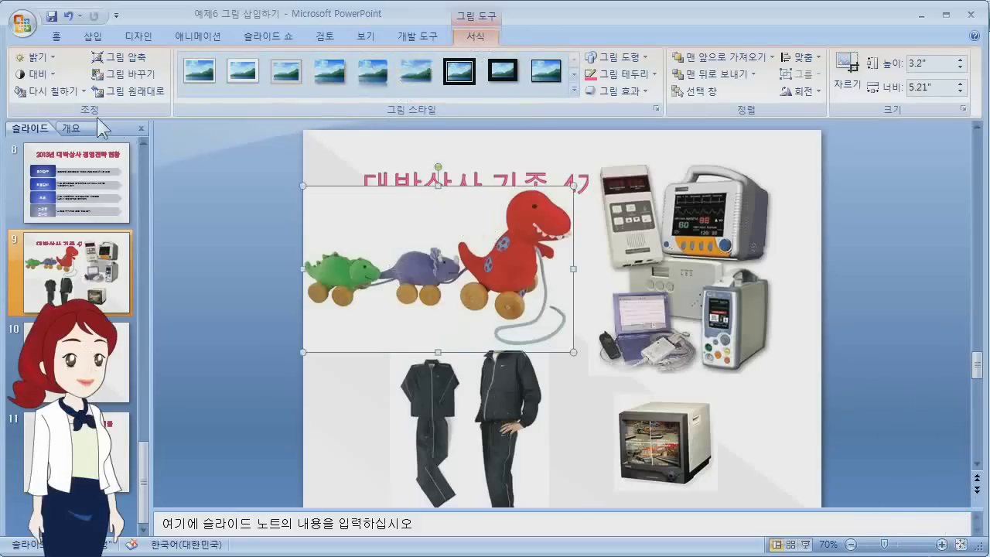
{"action": "left_click", "coordinate": [68, 92]}
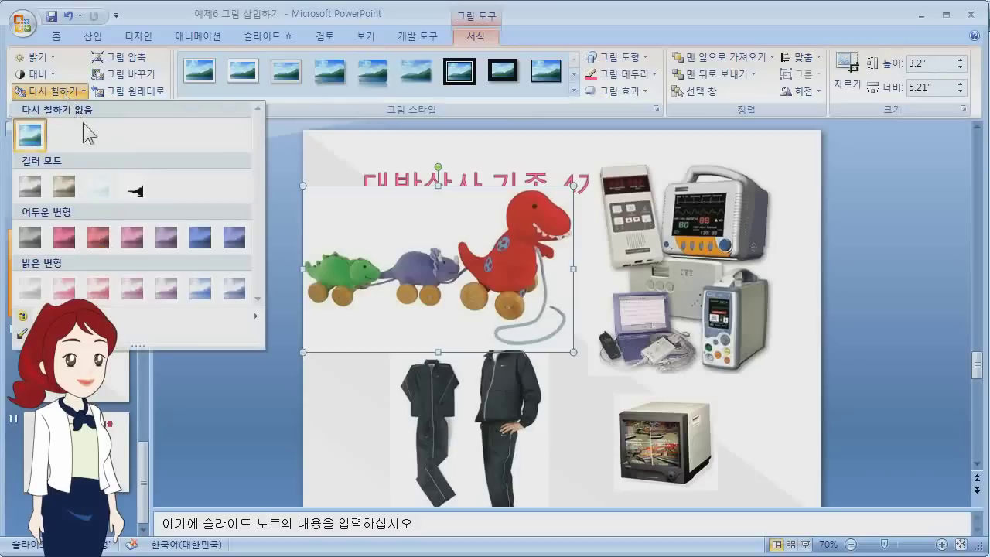
{"action": "left_click", "coordinate": [116, 334]}
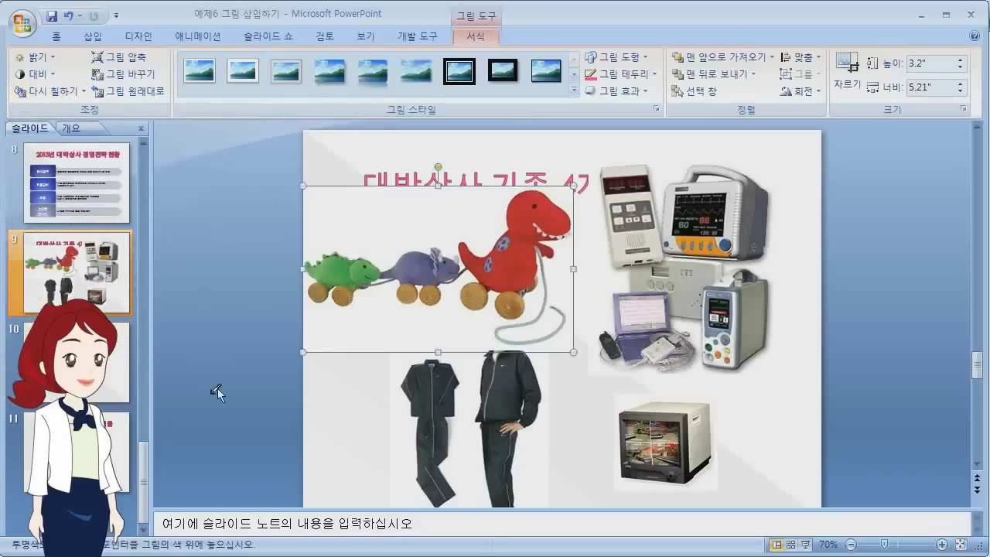
{"action": "left_click", "coordinate": [364, 334]}
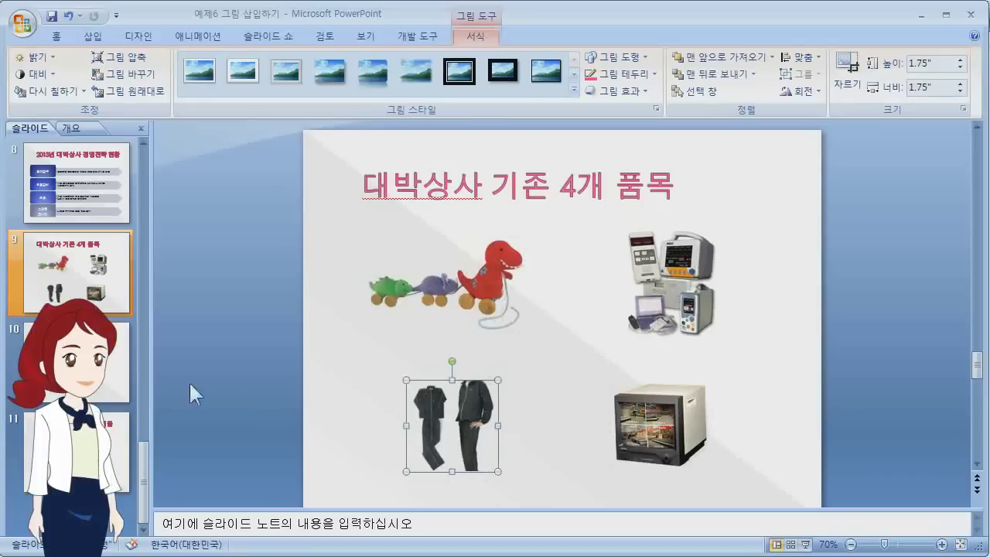
Step: Arrange the SECOM and ADT logos side by side beneath the title on slide 10
{"action": "left_click", "coordinate": [116, 364]}
{"action": "scroll", "coordinate": [343, 441], "scroll_direction": "down", "scroll_amount": 2}
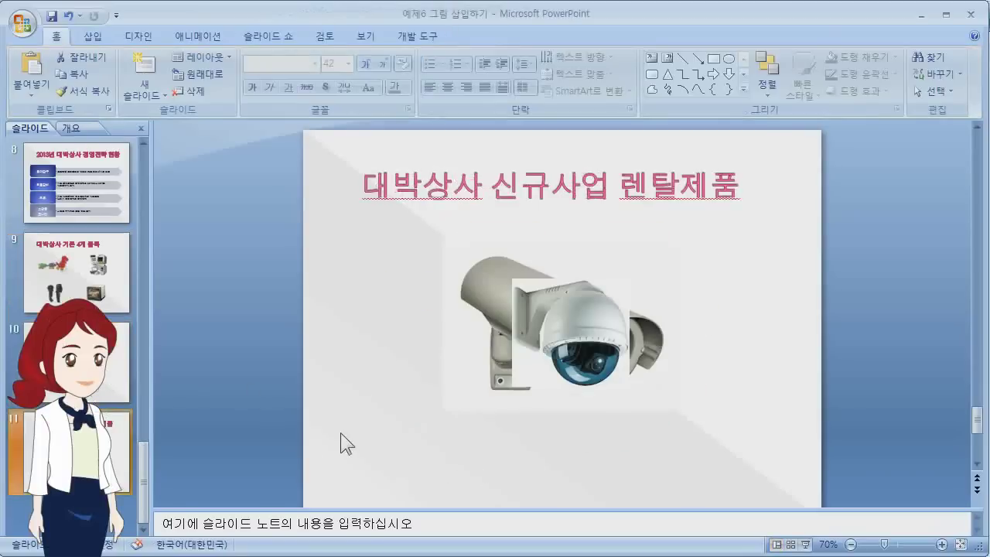
{"action": "left_click", "coordinate": [93, 371]}
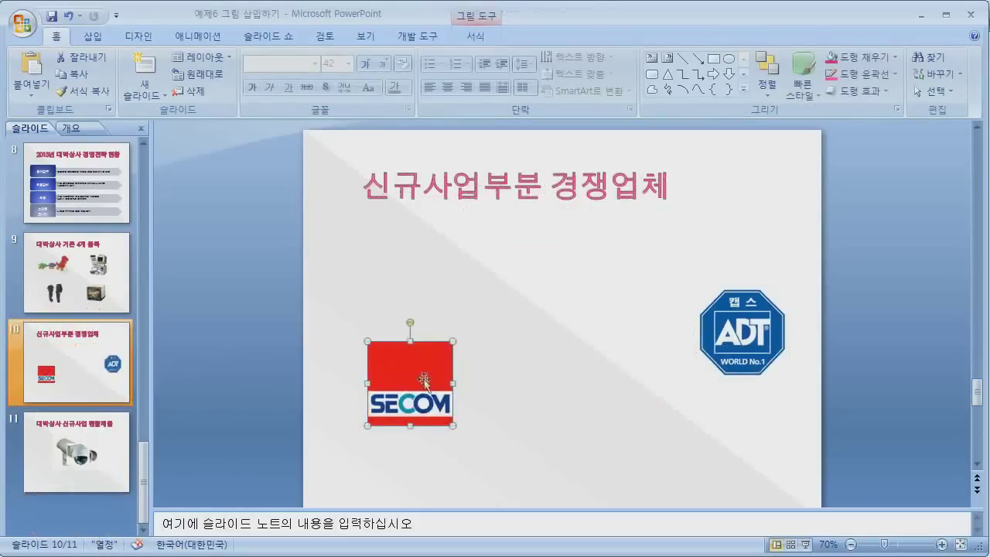
{"action": "left_click_drag", "start_coordinate": [424, 379], "coordinate": [449, 319]}
{"action": "left_click_drag", "start_coordinate": [742, 332], "coordinate": [651, 323]}
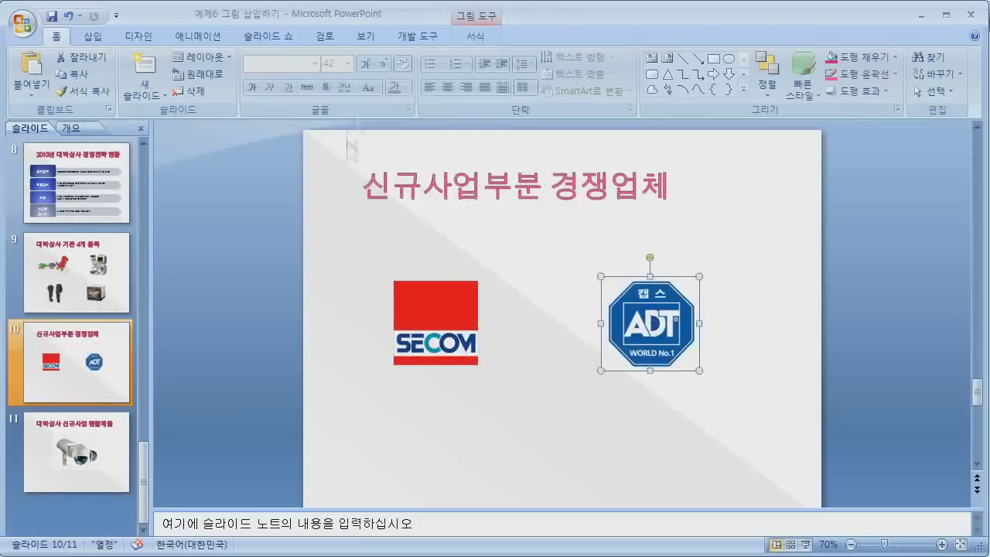
Step: Use Set Transparent Color to remove the white background of the ADT logo
{"action": "left_click", "coordinate": [476, 36]}
{"action": "left_click", "coordinate": [49, 90]}
{"action": "left_click", "coordinate": [47, 327]}
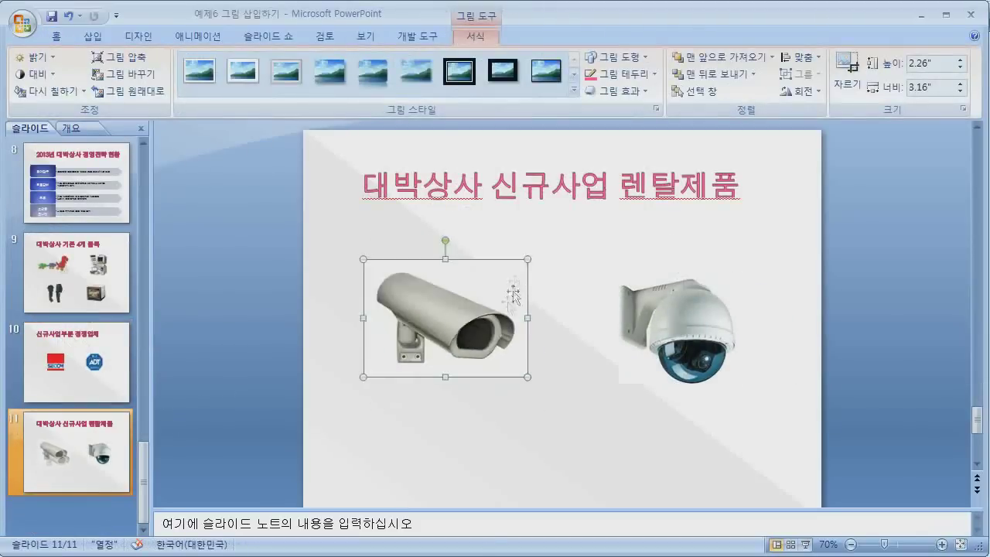
Step: Make the white backgrounds of the dome camera and bullet camera pictures on slide 11 transparent
{"action": "left_click", "coordinate": [514, 294]}
{"action": "left_click", "coordinate": [673, 332]}
{"action": "left_click", "coordinate": [49, 91]}
{"action": "left_click", "coordinate": [54, 334]}
{"action": "left_click", "coordinate": [630, 362]}
{"action": "left_click", "coordinate": [464, 333]}
{"action": "left_click", "coordinate": [49, 90]}
{"action": "left_click", "coordinate": [55, 334]}
{"action": "left_click", "coordinate": [489, 299]}
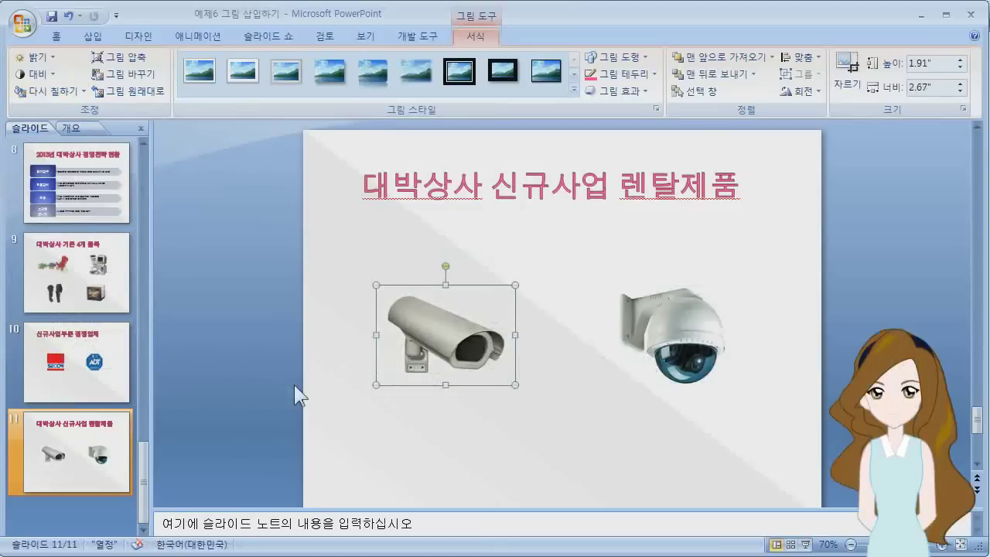
{"action": "left_click", "coordinate": [470, 435]}
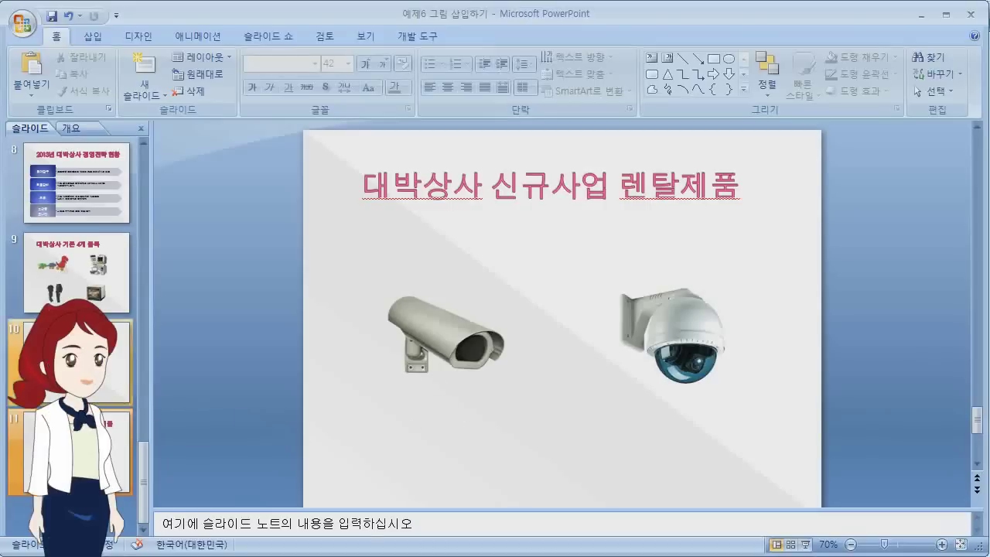
Step: Add a horizontal text box reading 유아완구 below the dinosaur toy picture on slide 9
{"action": "left_click", "coordinate": [63, 288]}
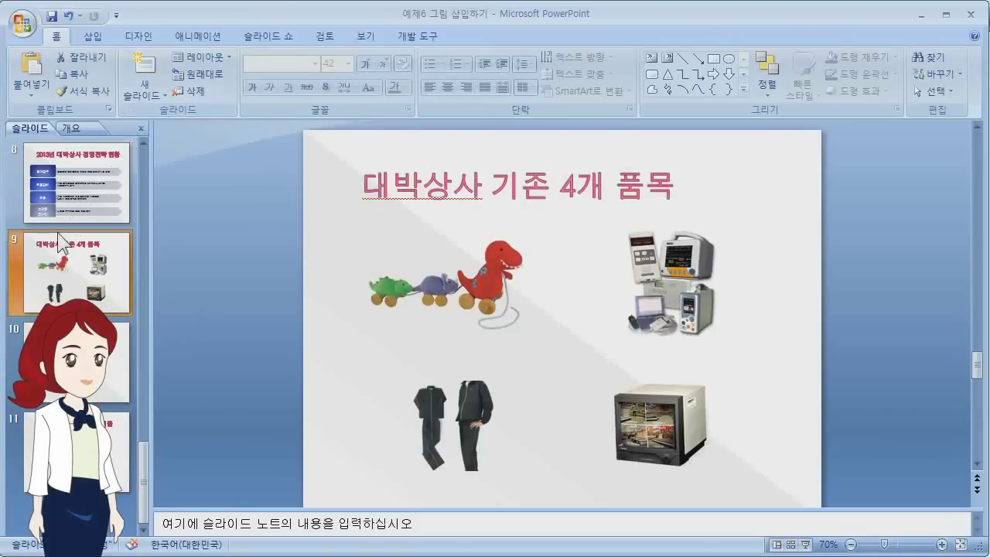
{"action": "left_click", "coordinate": [92, 37]}
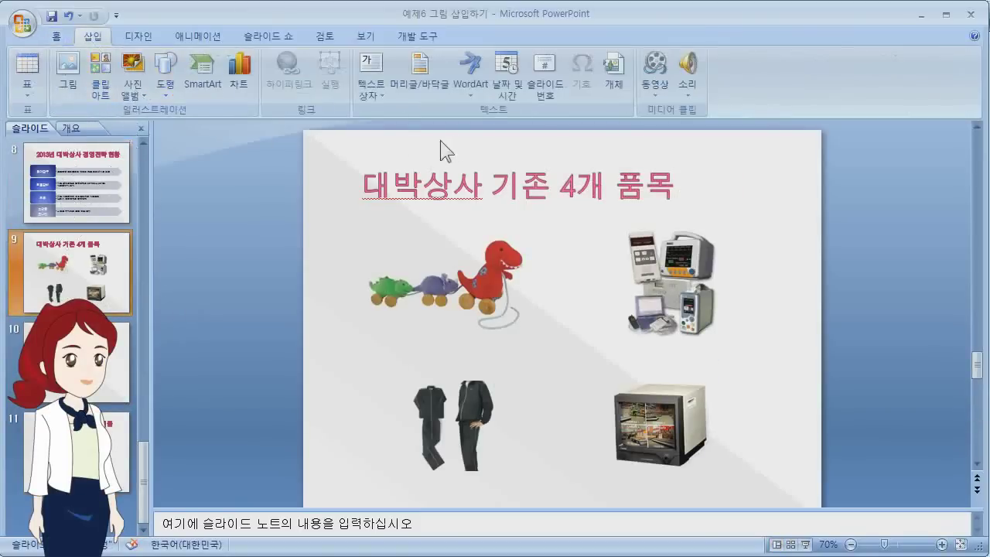
{"action": "left_click", "coordinate": [365, 94]}
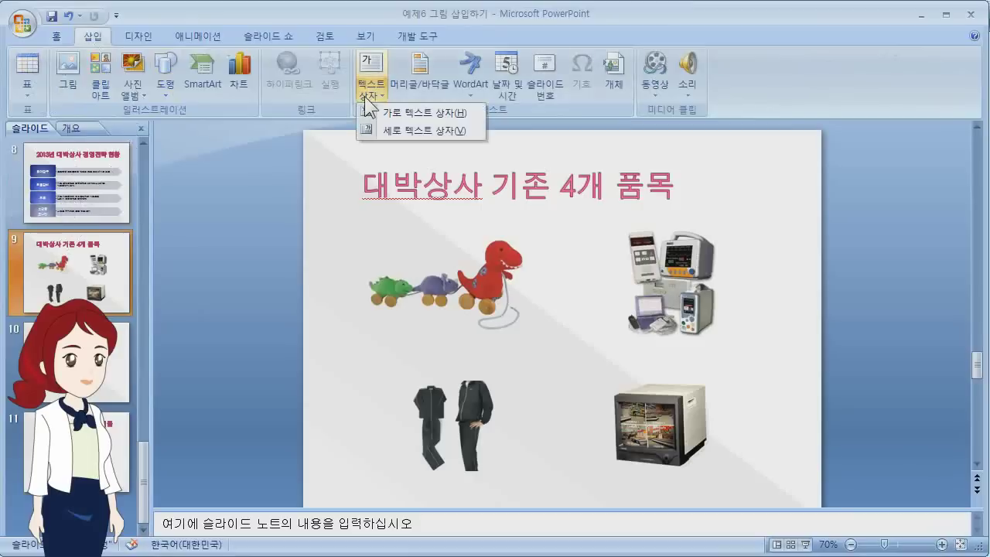
{"action": "left_click", "coordinate": [396, 110]}
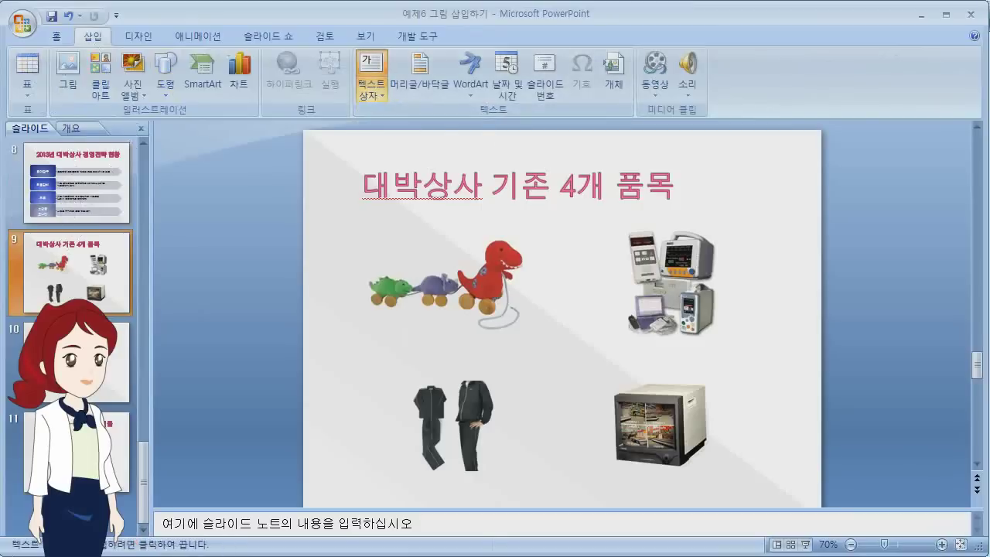
{"action": "left_click", "coordinate": [399, 345]}
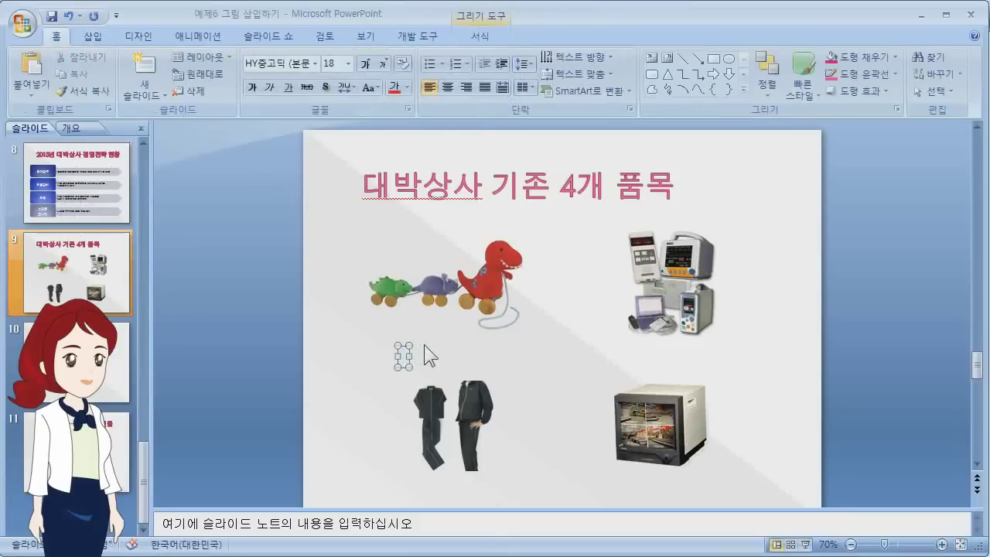
{"action": "type", "text": "유아완구"}
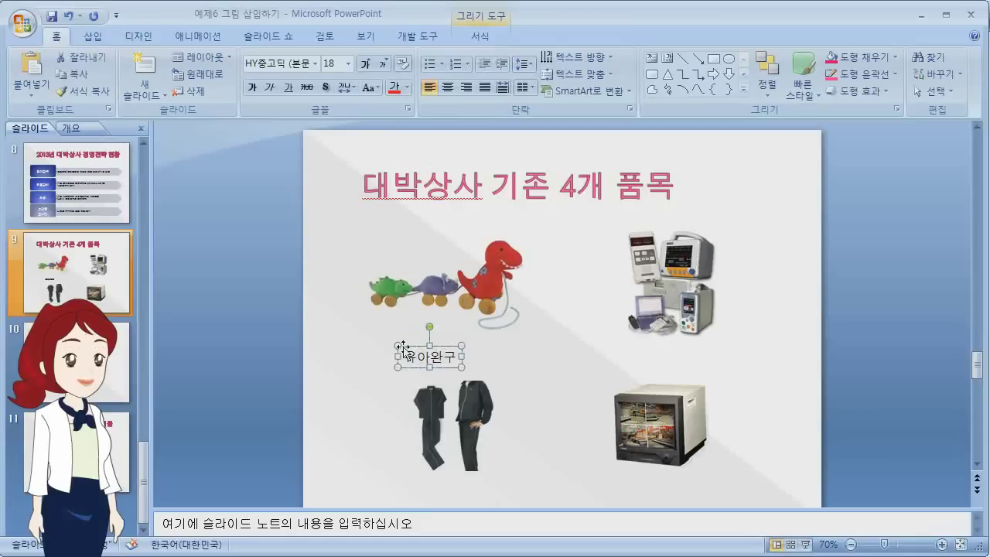
Step: Format the 유아완구 text box with font size 24, bold and centered text
{"action": "left_click", "coordinate": [403, 348]}
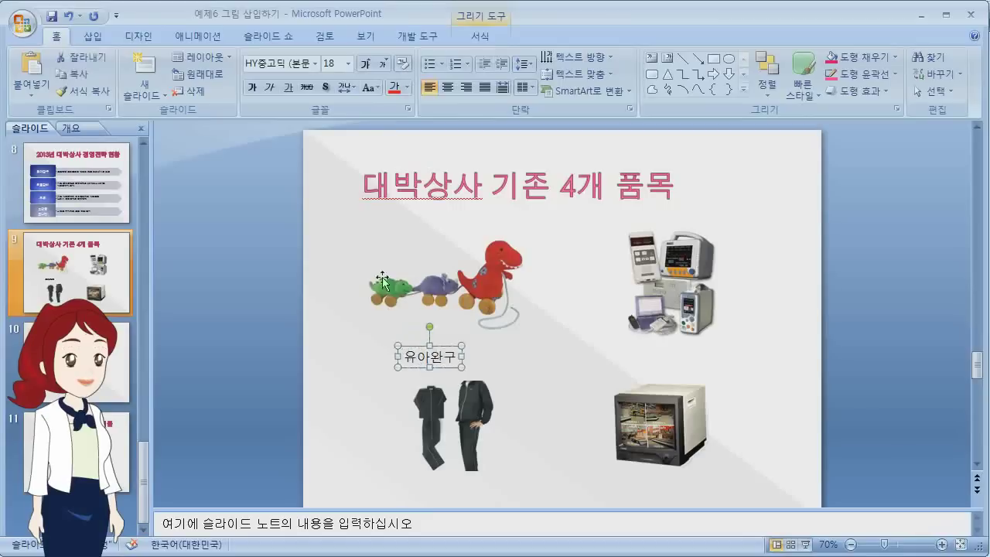
{"action": "left_click", "coordinate": [312, 64]}
{"action": "left_click", "coordinate": [317, 156]}
{"action": "left_click", "coordinate": [323, 67]}
{"action": "type", "text": "24"}
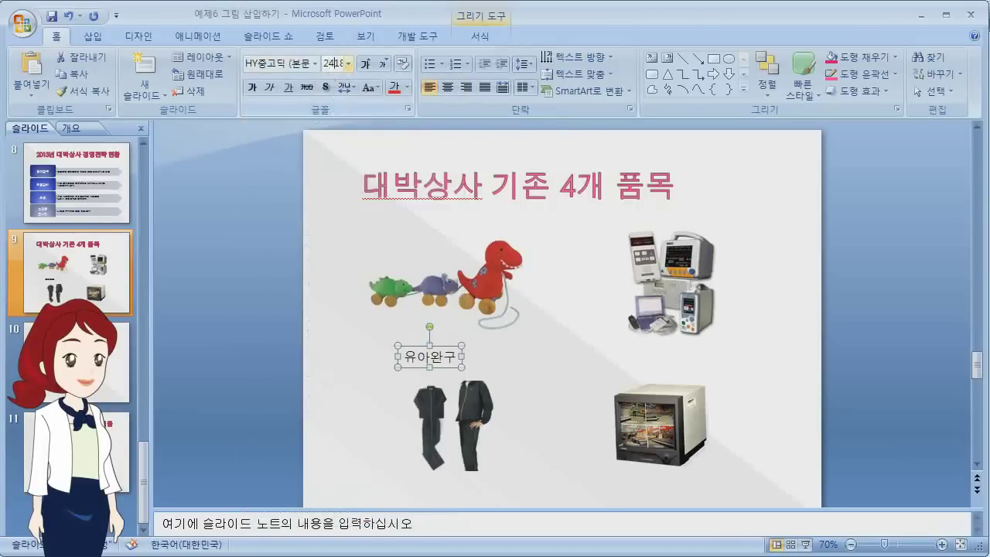
{"action": "key", "text": "Return"}
{"action": "left_click", "coordinate": [252, 86]}
{"action": "left_click", "coordinate": [448, 87]}
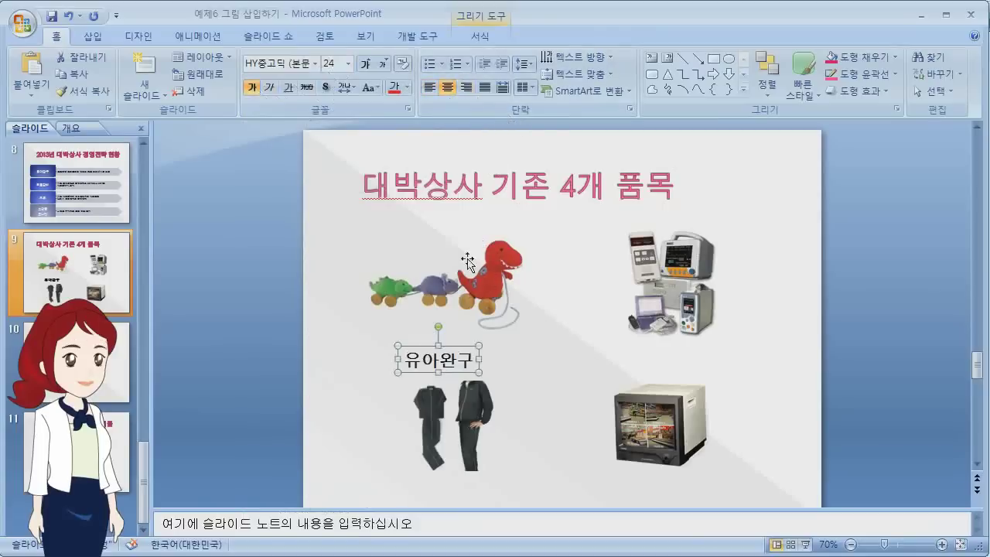
Step: Nudge the 유아완구 label slightly up and to the right beneath the toy picture
{"action": "key", "text": "Up"}
{"action": "key", "text": "Up"}
{"action": "key", "text": "Right"}
{"action": "key", "text": "Right"}
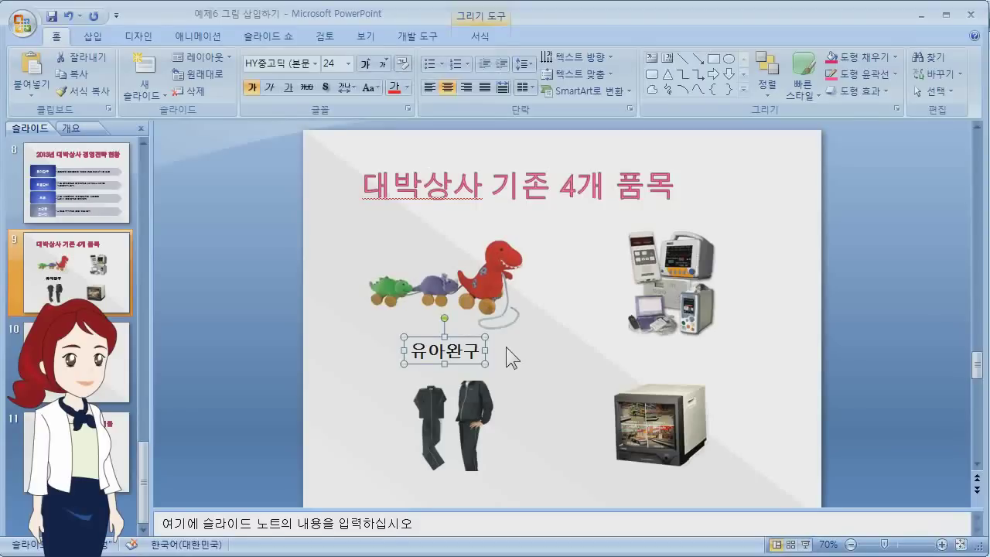
Step: Duplicate the 유아완구 label three times and place the copies under the clothing, medical equipment and monitor pictures
{"action": "key", "text": "ctrl+d"}
{"action": "left_click_drag", "start_coordinate": [479, 344], "coordinate": [437, 486]}
{"action": "key", "text": "ctrl+d"}
{"action": "left_click", "coordinate": [671, 363]}
{"action": "key", "text": "ctrl+d"}
{"action": "left_click_drag", "start_coordinate": [671, 368], "coordinate": [654, 488]}
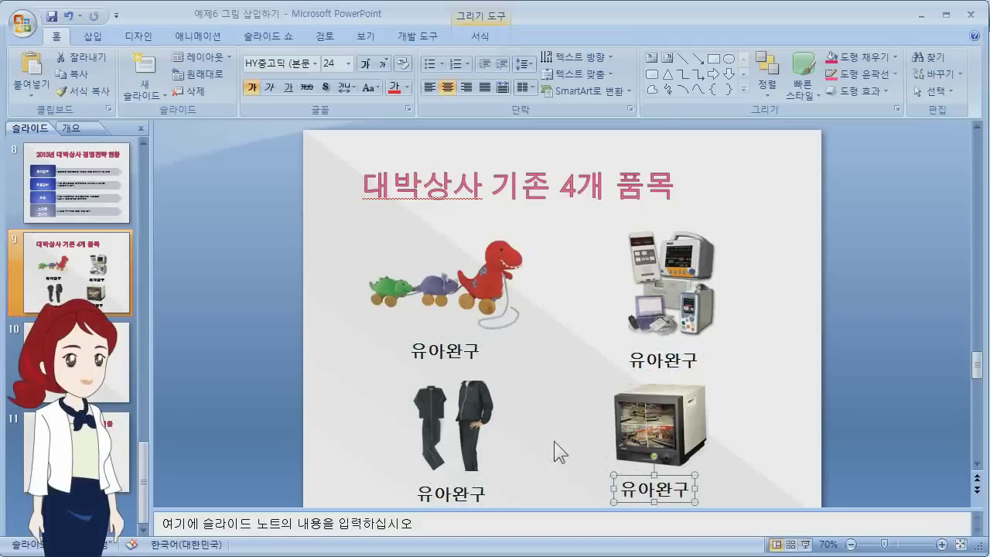
Step: Align the dinosaur toy picture and its 유아완구 label to their horizontal centers
{"action": "left_click", "coordinate": [426, 349]}
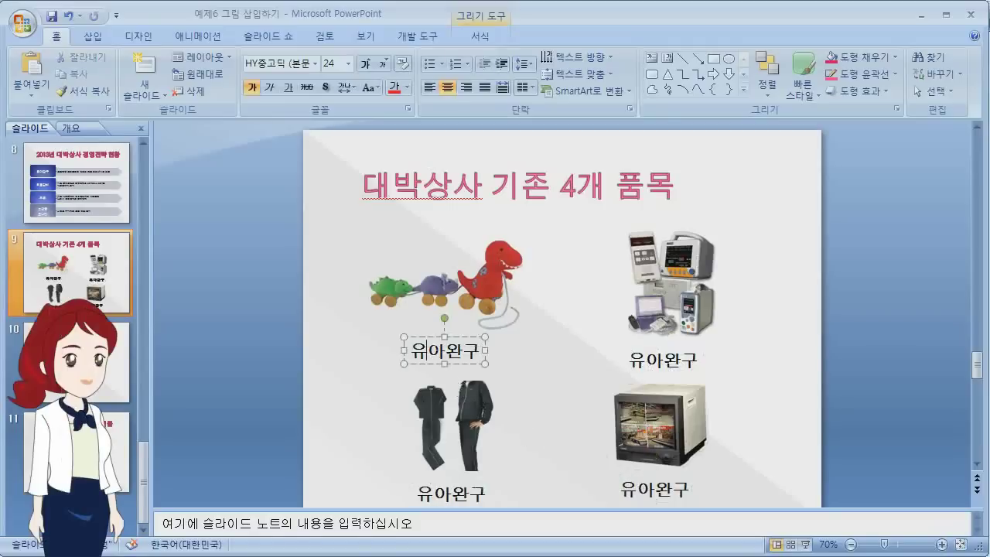
{"action": "left_click", "coordinate": [434, 288], "text": "shift"}
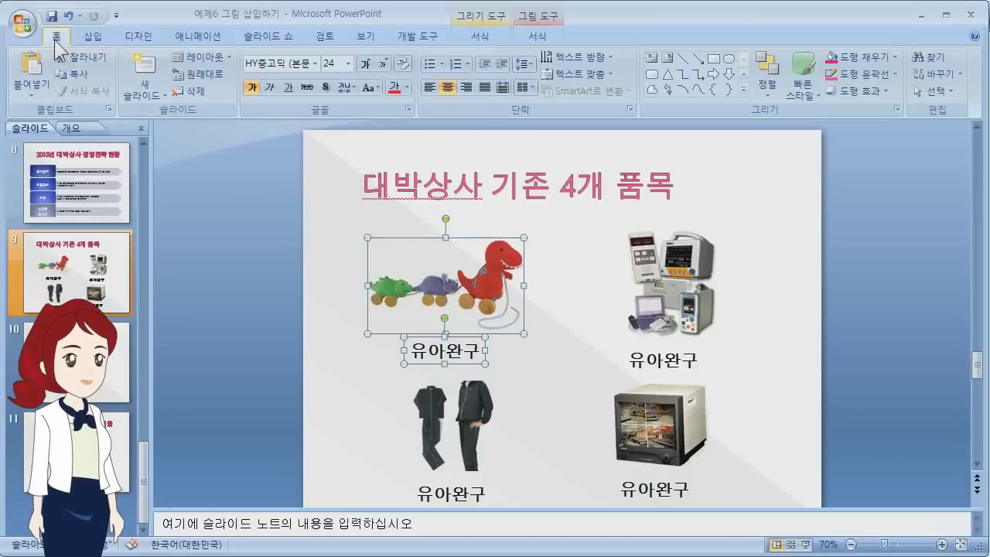
{"action": "left_click", "coordinate": [774, 91]}
{"action": "mouse_move", "coordinate": [809, 296]}
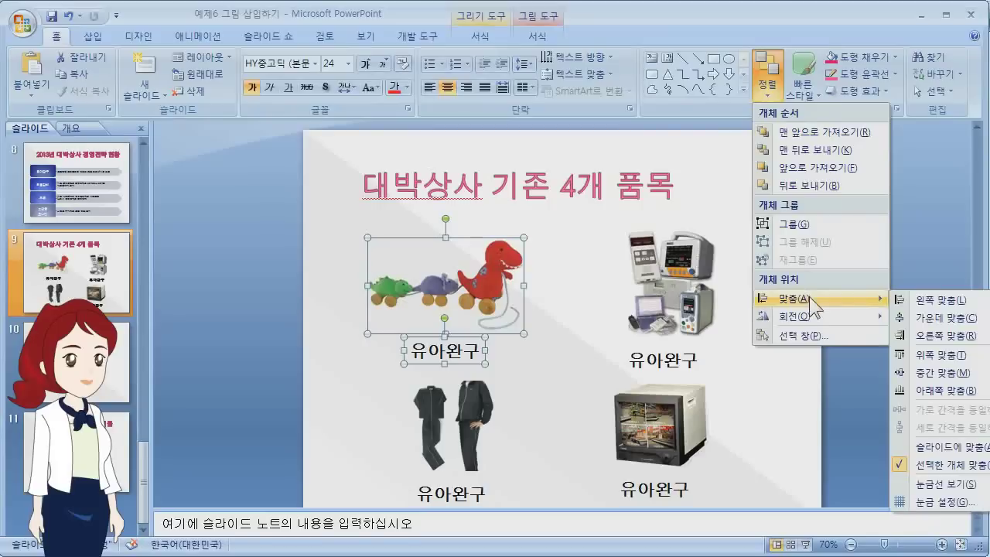
{"action": "left_click", "coordinate": [953, 317]}
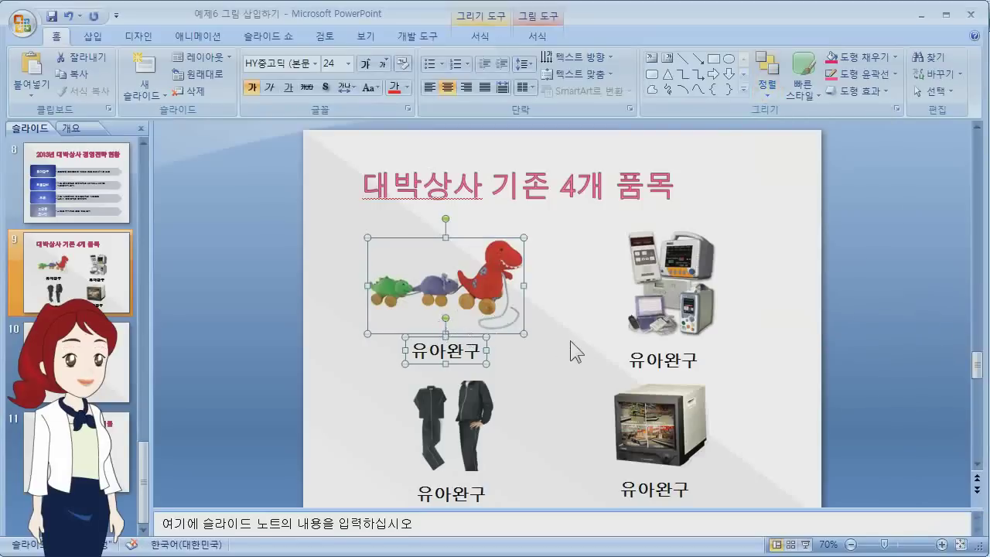
Step: Group the dinosaur toy picture with its 유아완구 label
{"action": "right_click", "coordinate": [419, 317]}
{"action": "mouse_move", "coordinate": [482, 379]}
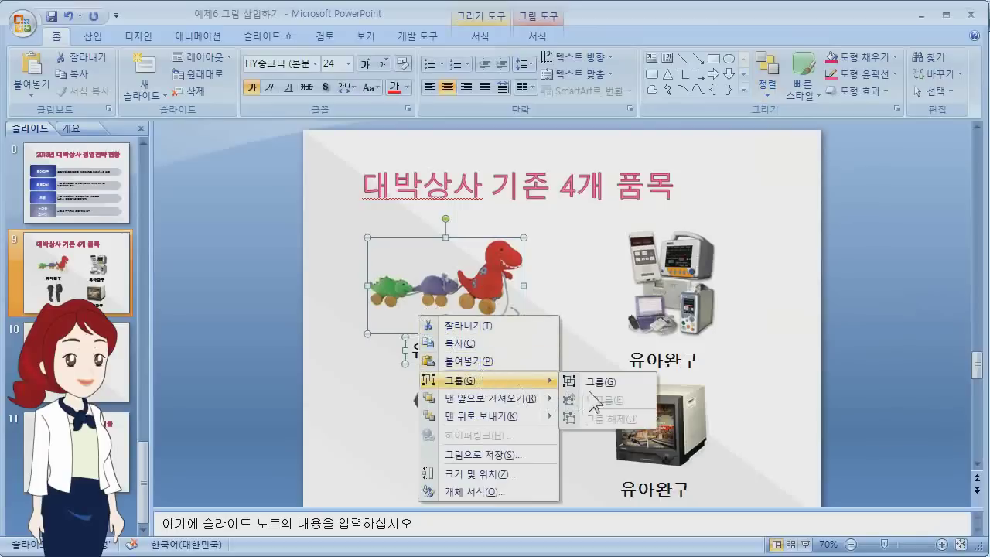
{"action": "left_click", "coordinate": [607, 381]}
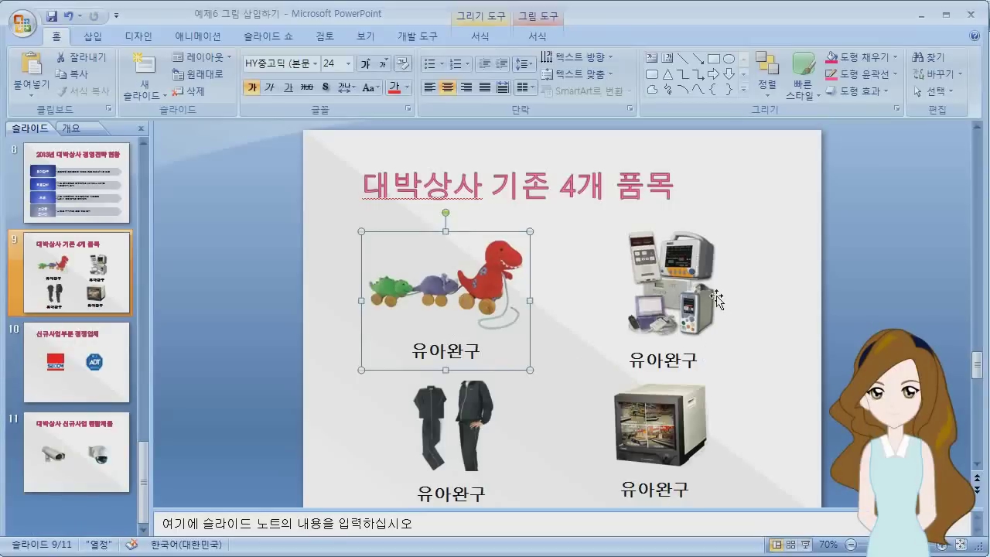
Step: Change the label text under the medical equipment picture to 의료장비
{"action": "left_click", "coordinate": [645, 359]}
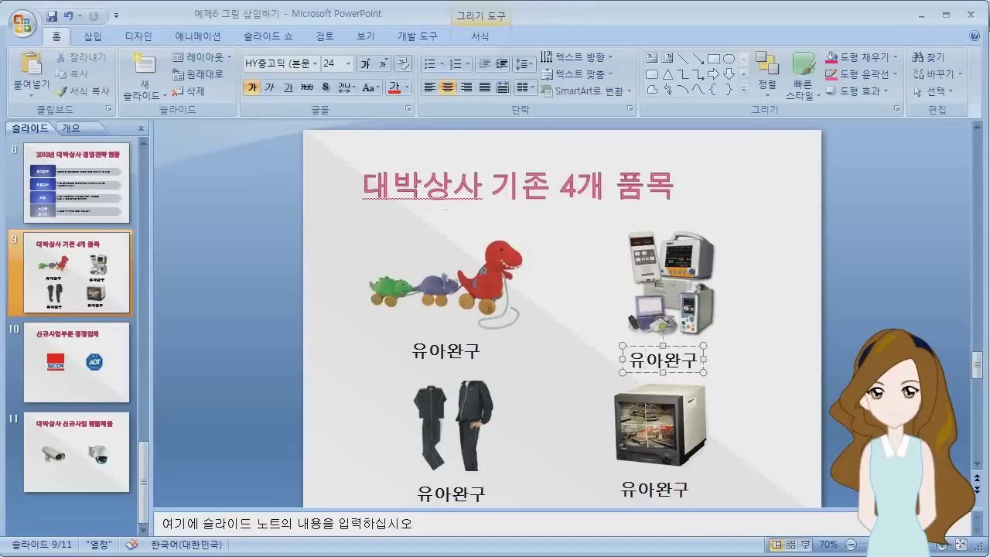
{"action": "left_click_drag", "start_coordinate": [626, 359], "coordinate": [698, 360]}
{"action": "type", "text": "ㅇ"}
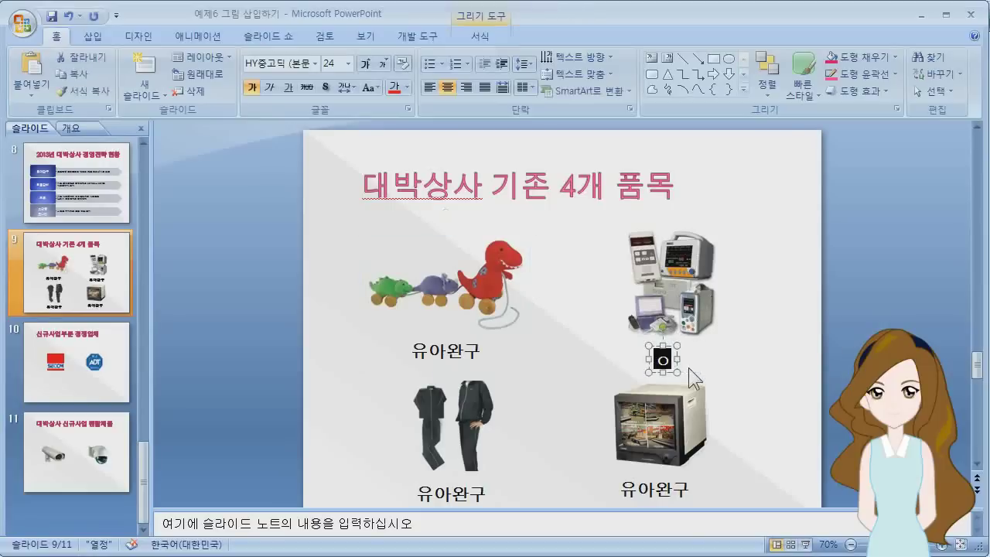
{"action": "type", "text": "료장ㅂ"}
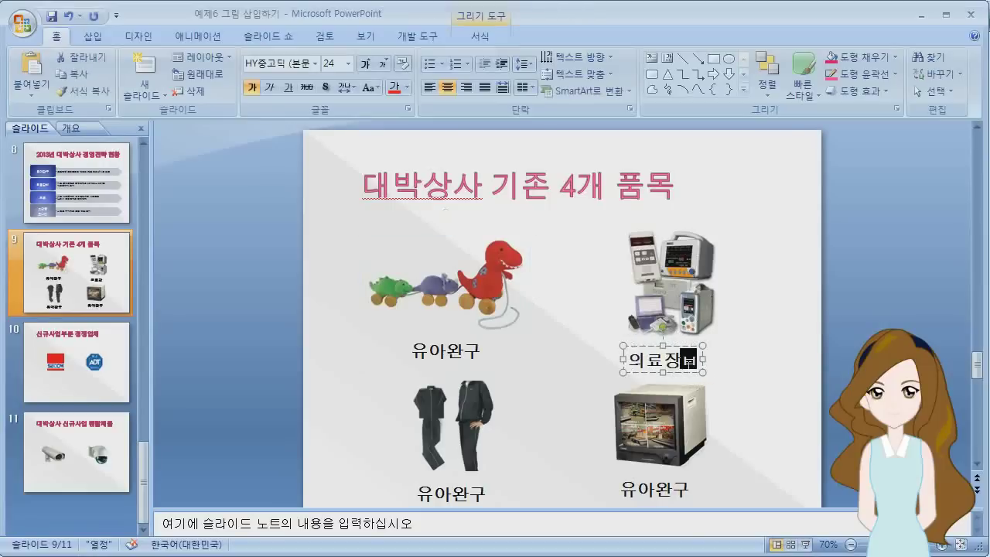
Step: Center-align the medical equipment picture with its 의료장비 label and group the two
{"action": "left_click", "coordinate": [695, 324]}
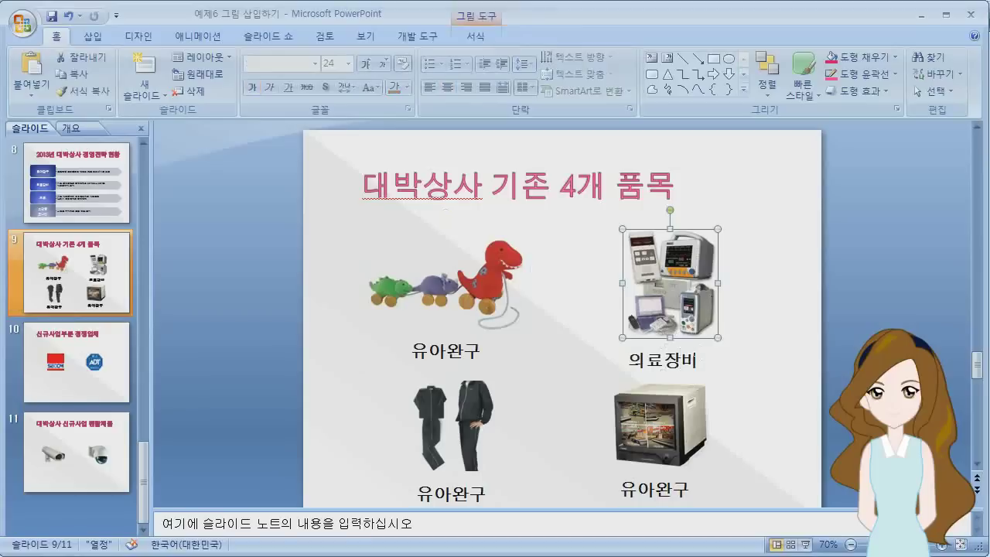
{"action": "left_click", "coordinate": [700, 357], "text": "shift"}
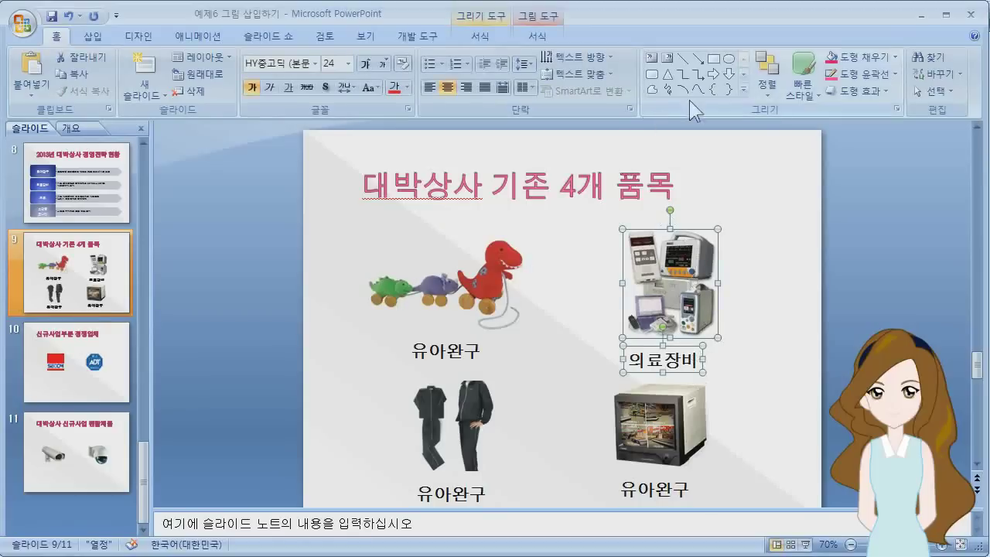
{"action": "left_click", "coordinate": [775, 95]}
{"action": "mouse_move", "coordinate": [802, 294]}
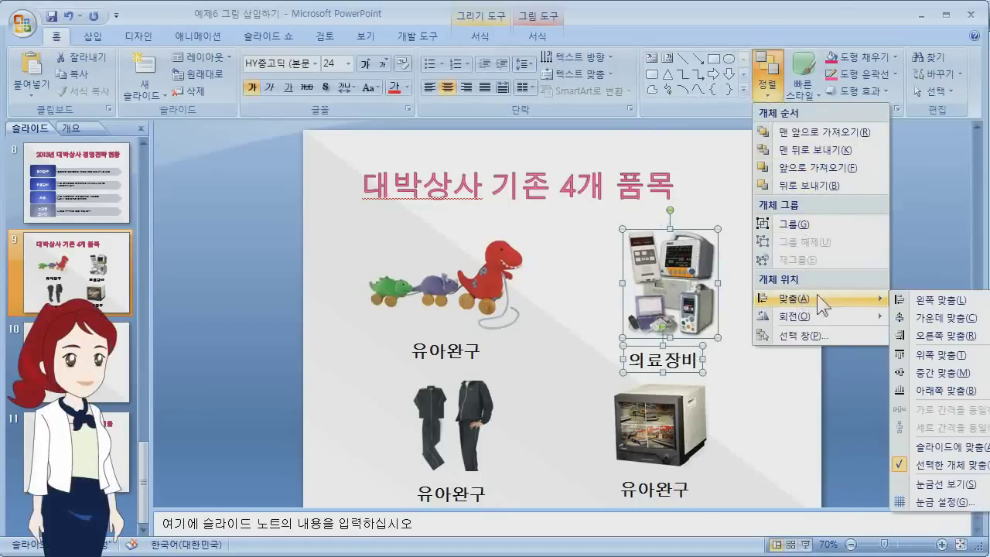
{"action": "left_click", "coordinate": [929, 318]}
{"action": "right_click", "coordinate": [674, 285]}
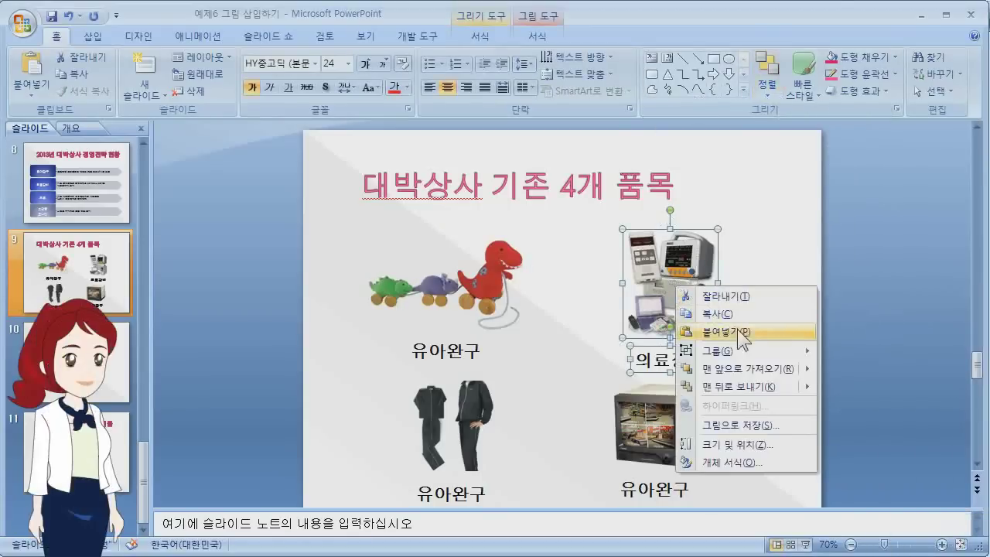
{"action": "mouse_move", "coordinate": [742, 350]}
{"action": "left_click", "coordinate": [846, 351]}
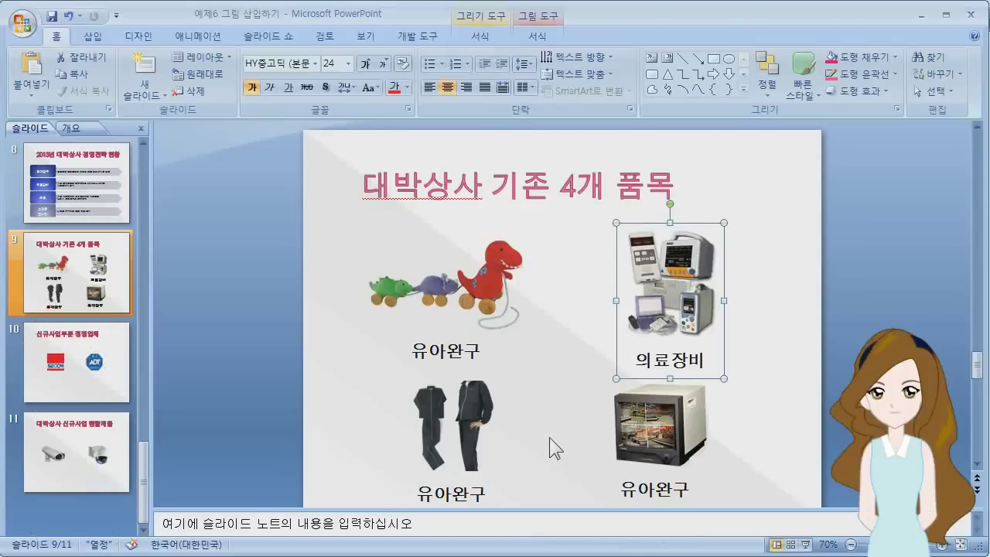
Step: Change the label text under the clothing picture to 의류
{"action": "double_click", "coordinate": [481, 492]}
{"action": "type", "text": "의류"}
Step: Align the clothing picture and its 의류 label to their centers and group them
{"action": "left_click", "coordinate": [467, 414], "text": "shift"}
{"action": "left_click", "coordinate": [766, 77]}
{"action": "right_click", "coordinate": [467, 456]}
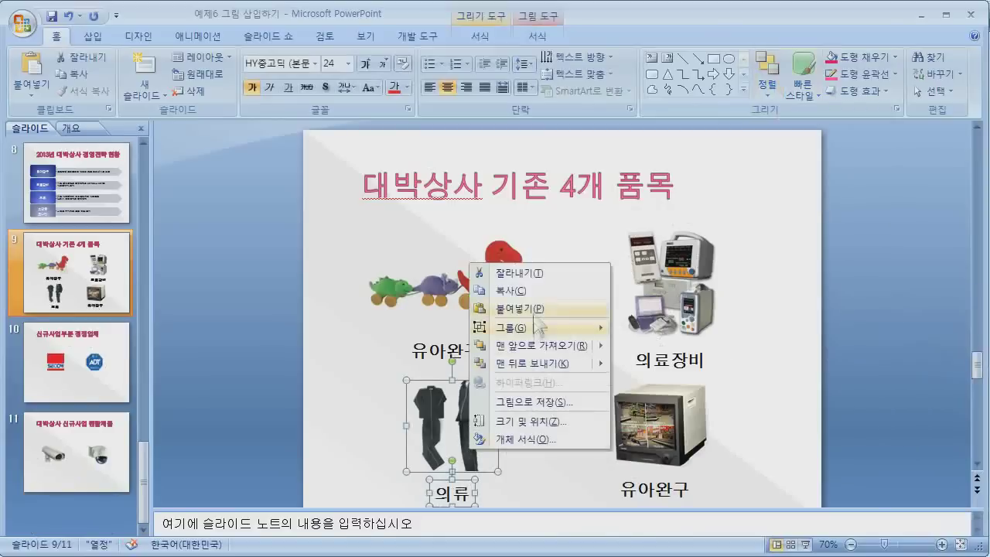
{"action": "left_click", "coordinate": [649, 329]}
Step: Change the label text under the monitor picture to 보안용 모니터
{"action": "double_click", "coordinate": [654, 489]}
{"action": "type", "text": "보안용 모니터"}
Step: Center-align the monitor picture with its 보안용 모니터 label and group the two
{"action": "left_click", "coordinate": [660, 425], "text": "shift"}
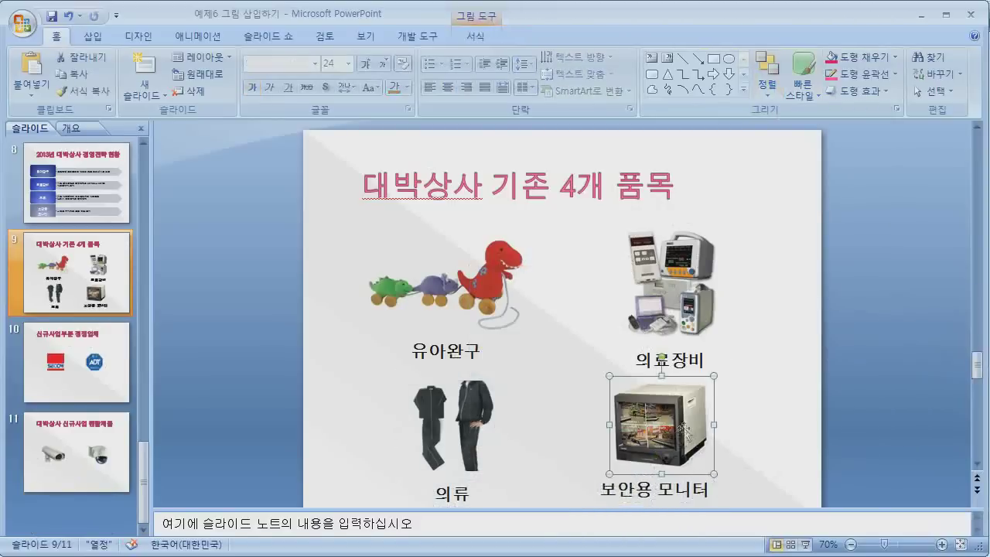
{"action": "left_click", "coordinate": [768, 77]}
{"action": "left_click", "coordinate": [924, 315]}
{"action": "right_click", "coordinate": [665, 437]}
{"action": "left_click", "coordinate": [843, 522]}
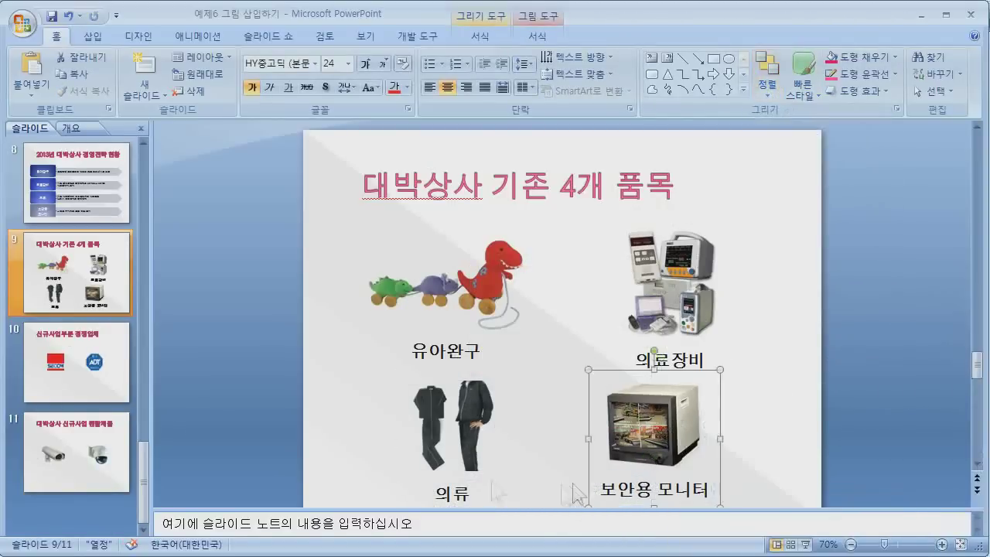
Step: Insert a text box reading 세콤 below the SECOM logo on slide 10
{"action": "scroll", "coordinate": [321, 248], "scroll_direction": "down", "scroll_amount": 2}
{"action": "left_click", "coordinate": [93, 37]}
{"action": "left_click", "coordinate": [309, 77]}
{"action": "left_click", "coordinate": [427, 400]}
{"action": "type", "text": "세콤"}
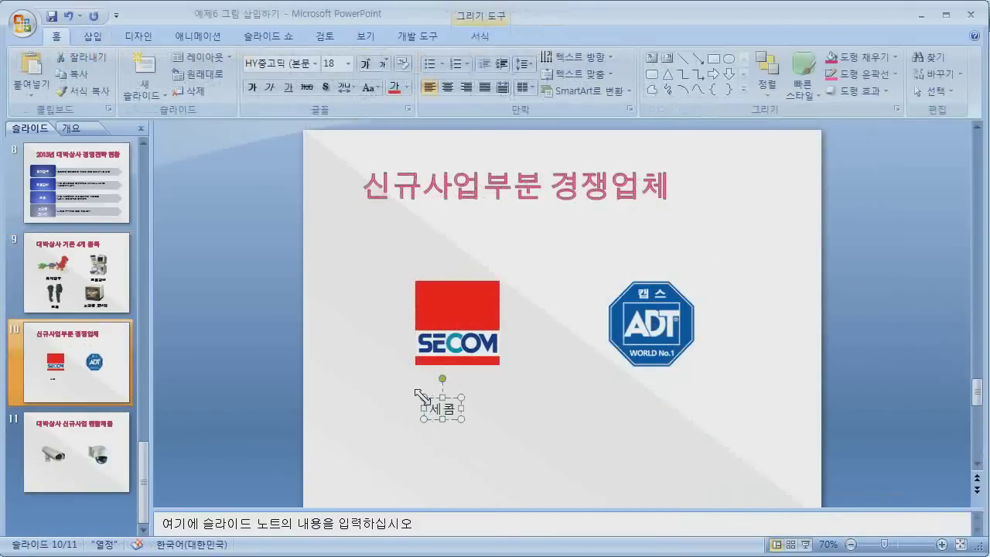
Step: Copy the 유아완구 label from slide 9 to slide 10 and place a caption reading 캡스 under the ADT logo
{"action": "scroll", "coordinate": [464, 417], "scroll_direction": "up", "scroll_amount": 2}
{"action": "left_click", "coordinate": [448, 349]}
{"action": "key", "text": "ctrl+c"}
{"action": "scroll", "coordinate": [464, 348], "scroll_direction": "down", "scroll_amount": 2}
{"action": "key", "text": "ctrl+v"}
{"action": "left_click_drag", "start_coordinate": [455, 391], "coordinate": [689, 396]}
{"action": "type", "text": "캡스"}
Step: Align the SECOM logo and its 세콤 caption to their centers and group them
{"action": "left_click", "coordinate": [456, 309]}
{"action": "left_click", "coordinate": [455, 390], "text": "shift"}
{"action": "left_click", "coordinate": [766, 77]}
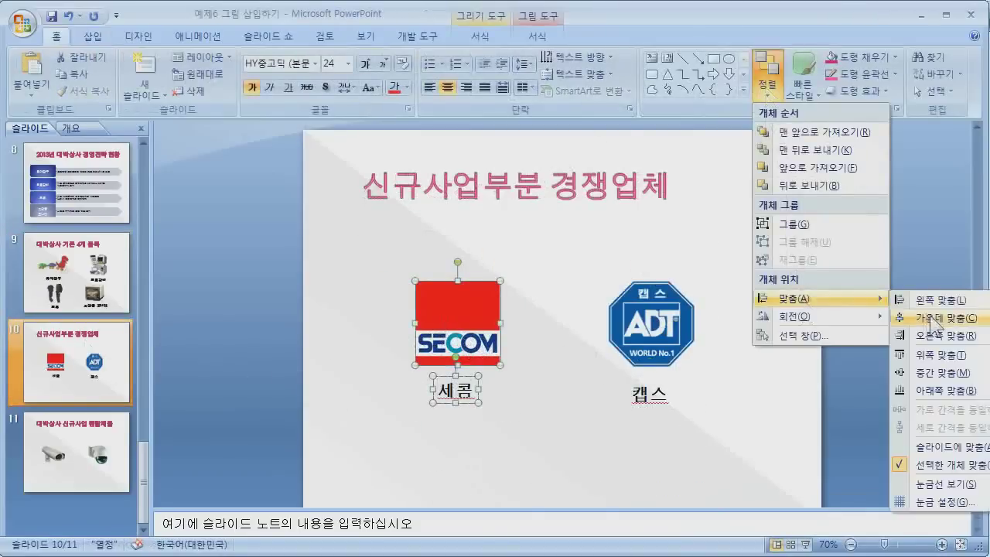
{"action": "right_click", "coordinate": [464, 334]}
Step: Center-align the ADT logo with its 캡스 caption and group the two
{"action": "left_click", "coordinate": [649, 394]}
{"action": "left_click", "coordinate": [766, 77]}
{"action": "left_click", "coordinate": [649, 325], "text": "shift"}
{"action": "right_click", "coordinate": [634, 332]}
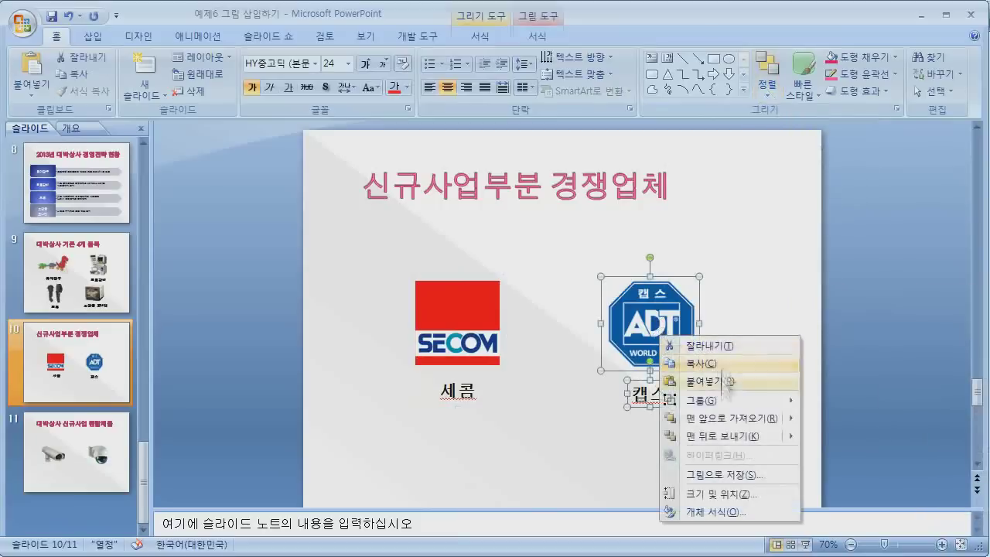
{"action": "left_click", "coordinate": [789, 400]}
Step: Copy the 세콤 caption to slide 11 and place one copy under each security camera picture
{"action": "left_click", "coordinate": [456, 391]}
{"action": "key", "text": "ctrl+c"}
{"action": "key", "text": "Page_Down"}
{"action": "key", "text": "ctrl+v"}
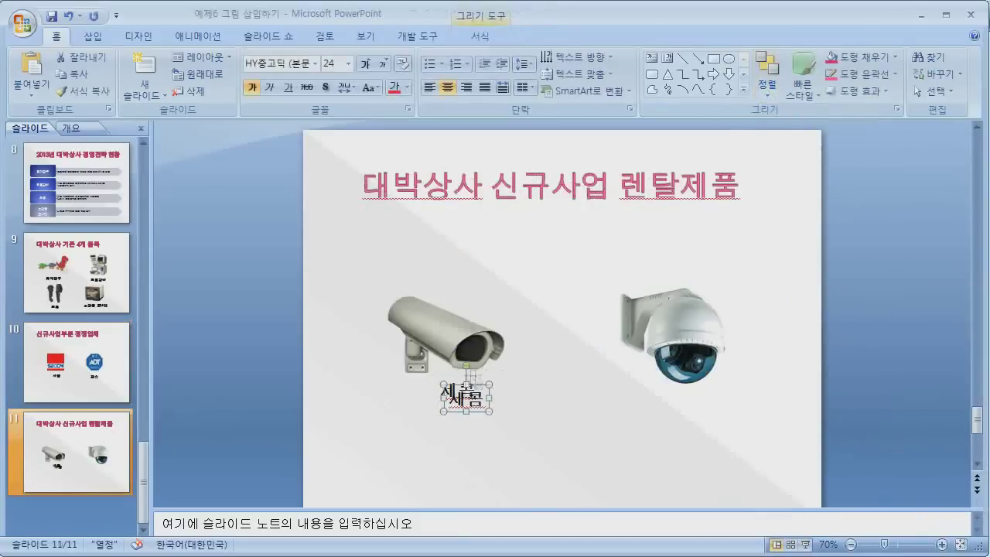
{"action": "mouse_move", "coordinate": [467, 399]}
{"action": "left_mouse_down"}
{"action": "mouse_move", "coordinate": [680, 410]}
{"action": "mouse_move", "coordinate": [455, 391]}
{"action": "mouse_move", "coordinate": [451, 402]}
{"action": "left_mouse_up"}
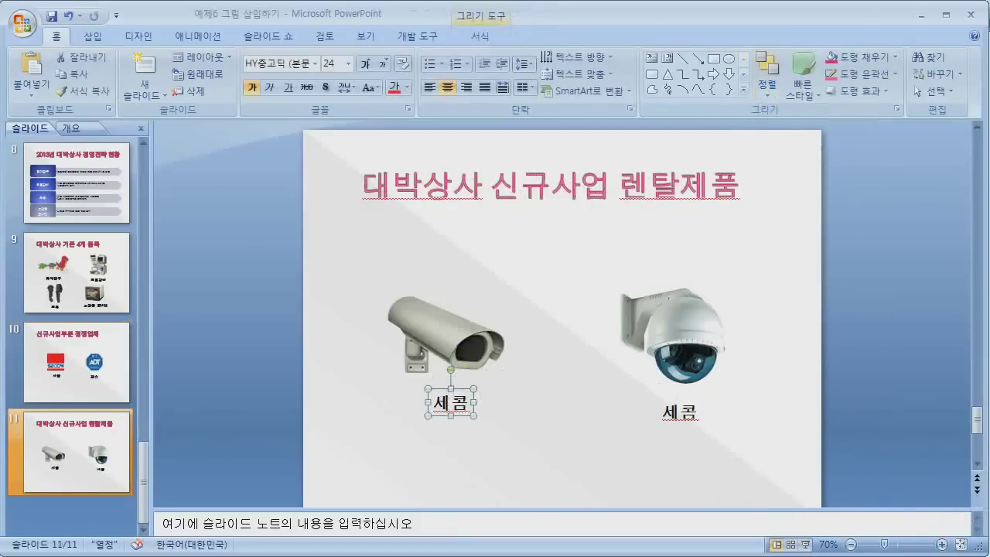
Step: Change the captions to 신규 제품 1 under the bullet camera and 신규 제품 2 under the dome camera
{"action": "type", "text": "신규 제품 1"}
{"action": "left_click", "coordinate": [680, 410]}
{"action": "type", "text": "신규 제품 2"}
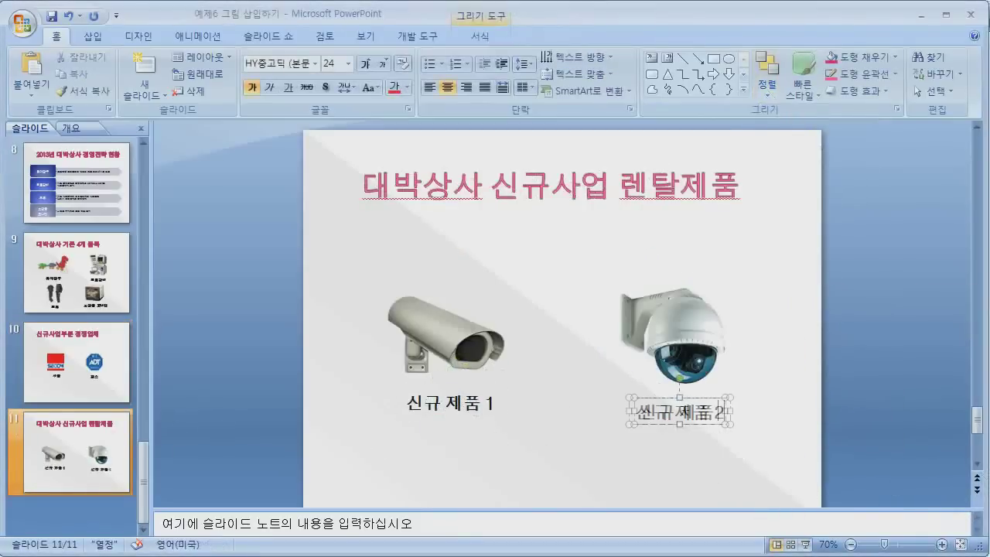
Step: Center-align the bullet camera picture with its 신규 제품 1 caption and group the two
{"action": "left_click", "coordinate": [451, 402]}
{"action": "left_click", "coordinate": [445, 328], "text": "shift"}
{"action": "left_click", "coordinate": [766, 74]}
{"action": "left_click", "coordinate": [484, 340]}
{"action": "right_click", "coordinate": [482, 369]}
{"action": "mouse_move", "coordinate": [525, 435]}
{"action": "left_click", "coordinate": [696, 435]}
Step: Center-align the dome camera picture with its 신규 제품 2 caption and group the two
{"action": "left_click_drag", "start_coordinate": [611, 433], "coordinate": [748, 255]}
{"action": "left_click", "coordinate": [766, 73]}
{"action": "right_click", "coordinate": [678, 353]}
{"action": "mouse_move", "coordinate": [707, 449]}
{"action": "left_click", "coordinate": [799, 404]}
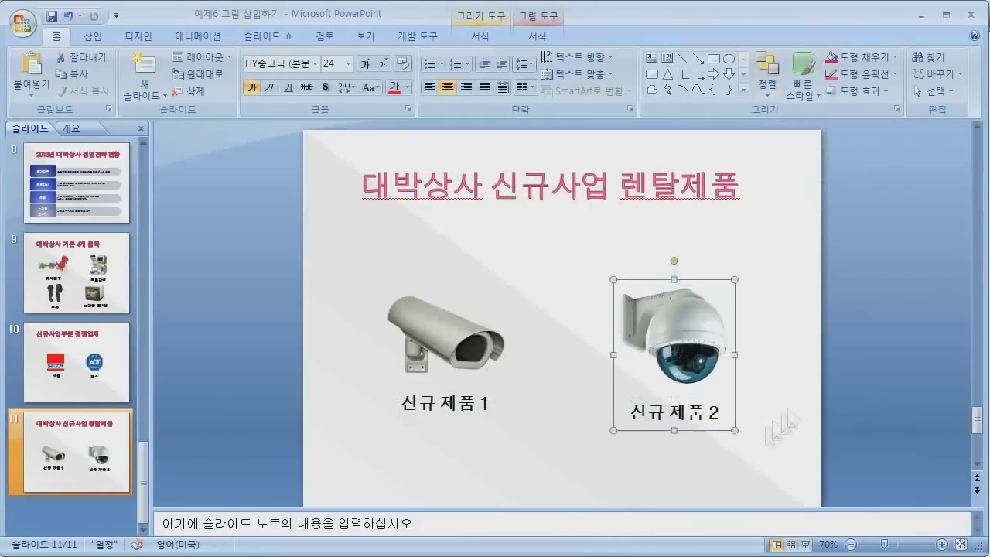
{"action": "left_click", "coordinate": [527, 447]}
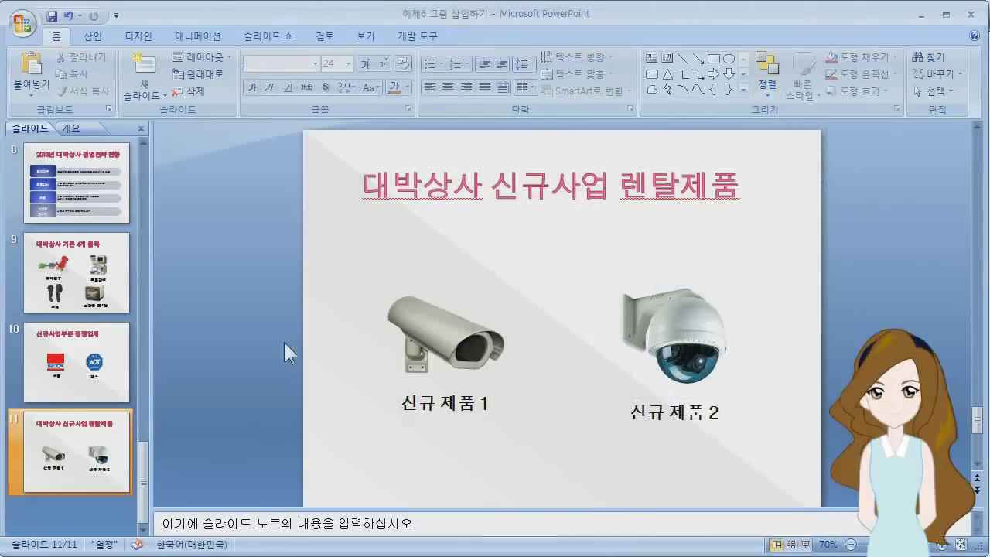
Step: Review the captioned pictures on slides 9, 10 and 11
{"action": "left_click", "coordinate": [110, 294]}
{"action": "left_click", "coordinate": [101, 371]}
{"action": "left_click", "coordinate": [100, 440]}
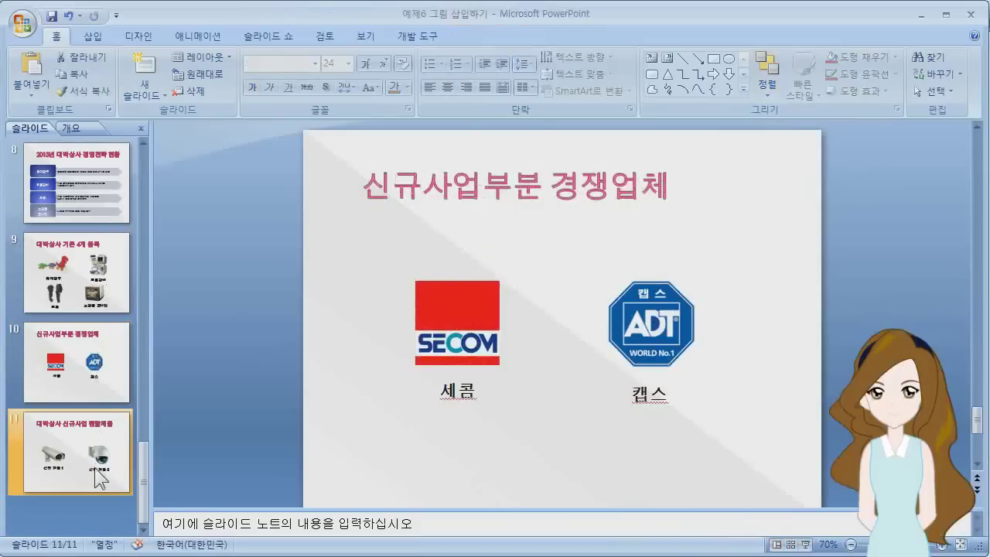
{"action": "left_click", "coordinate": [100, 391]}
{"action": "left_click", "coordinate": [102, 298]}
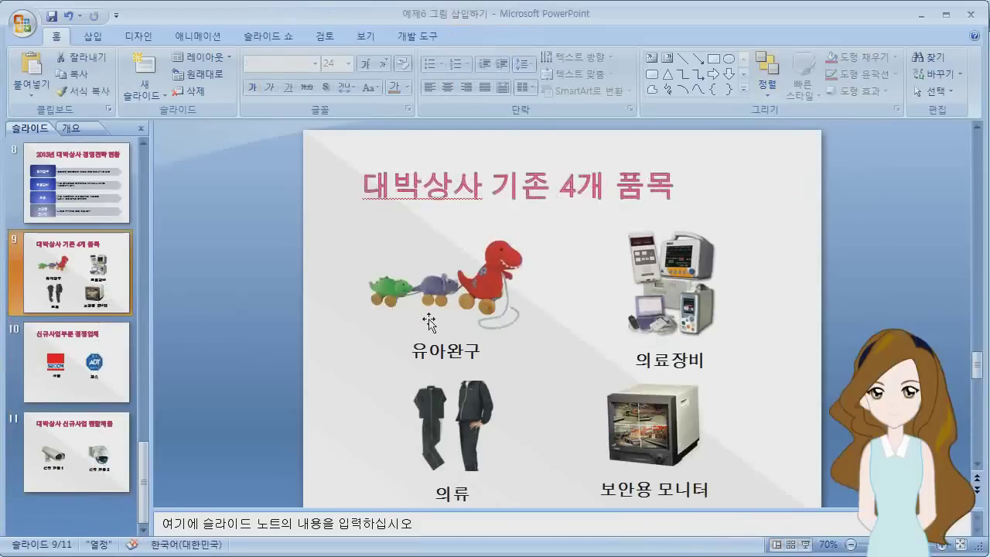
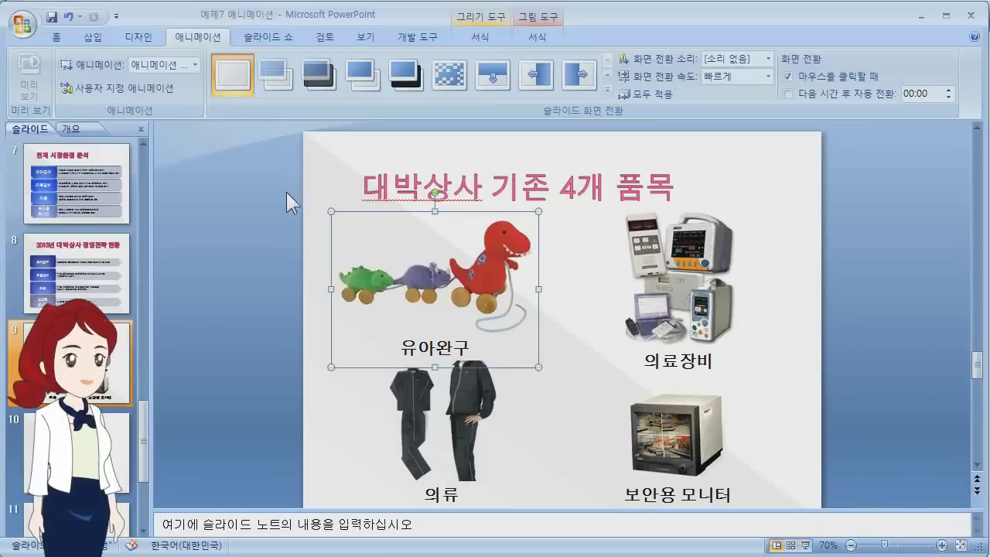
Step: Select the dinosaur toy group on slide 9 and show the custom animation settings
{"action": "left_click", "coordinate": [567, 321]}
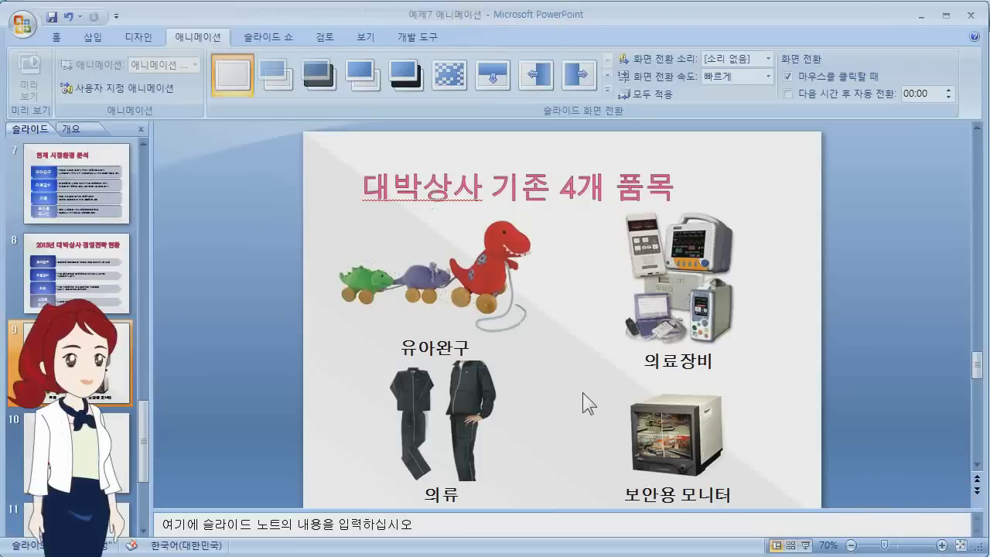
{"action": "left_click", "coordinate": [476, 288]}
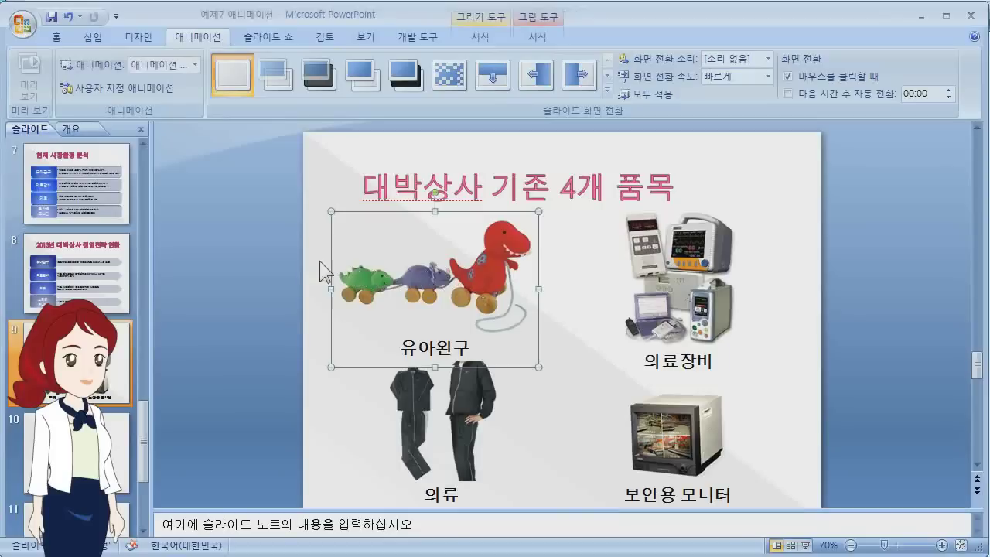
{"action": "left_click", "coordinate": [107, 90]}
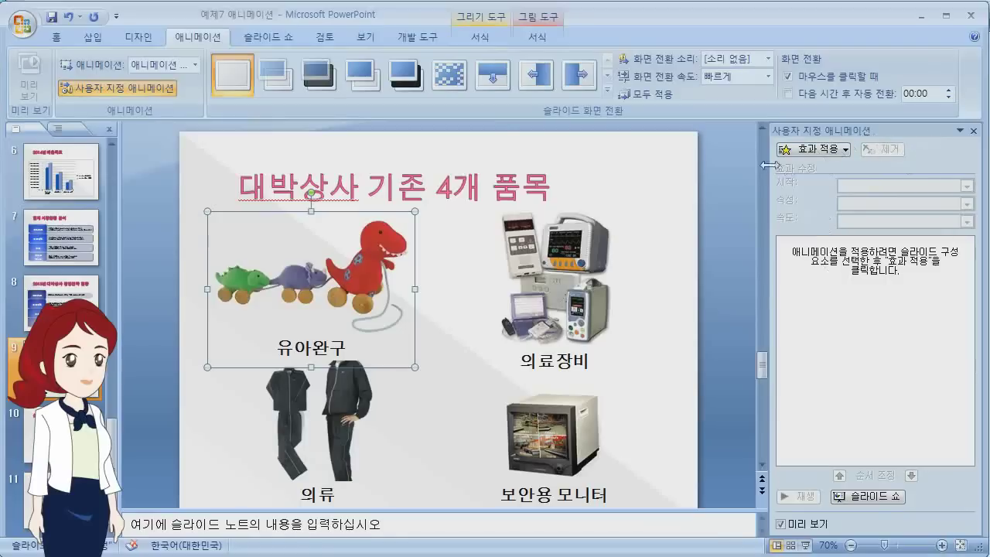
Step: Add the 날아가기 exit effect to the dinosaur toy group and remove it again
{"action": "left_click", "coordinate": [822, 153]}
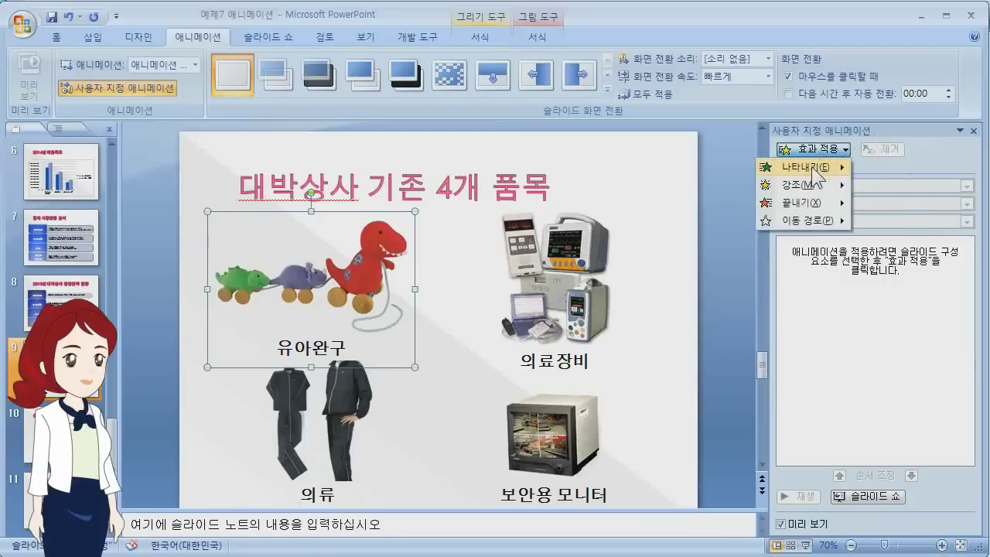
{"action": "mouse_move", "coordinate": [816, 202]}
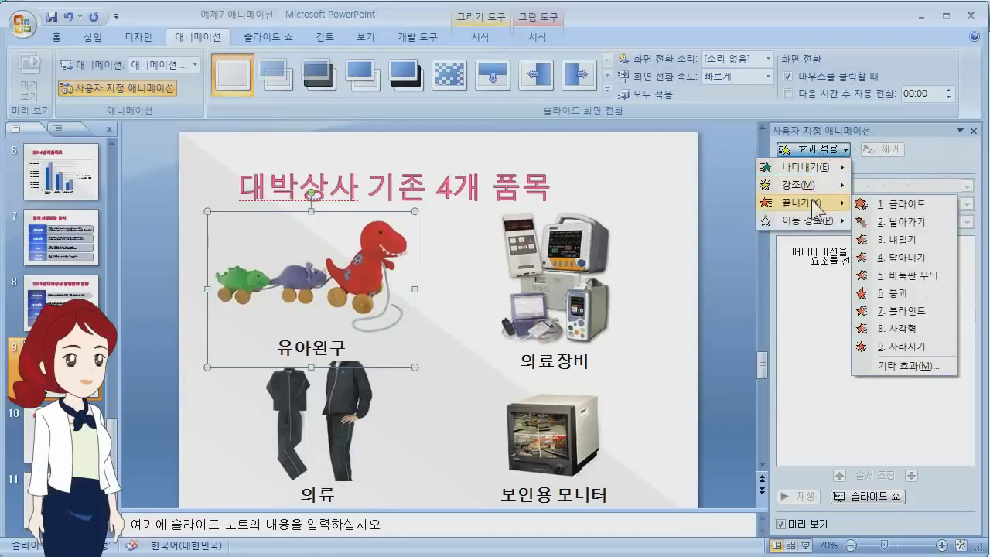
{"action": "left_click", "coordinate": [899, 223]}
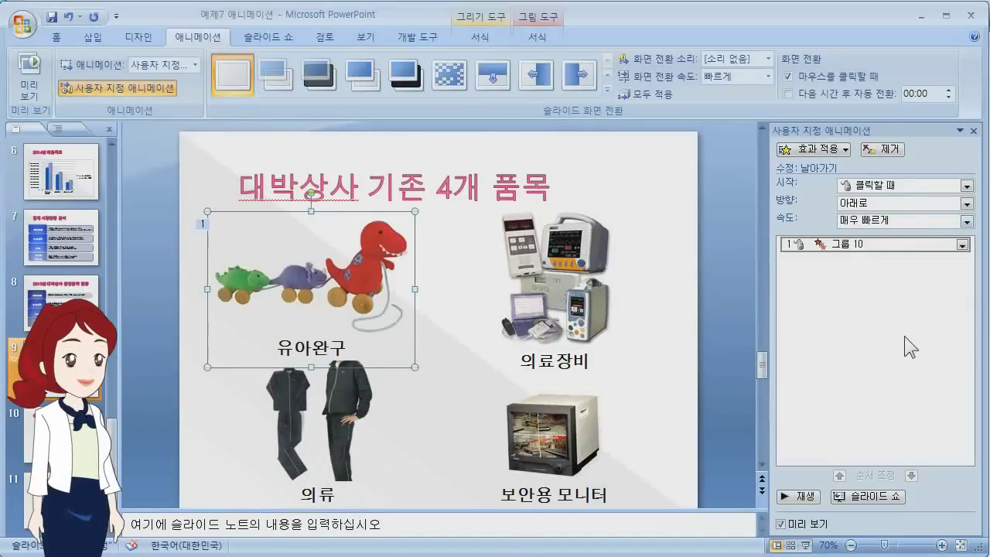
{"action": "left_click", "coordinate": [876, 244]}
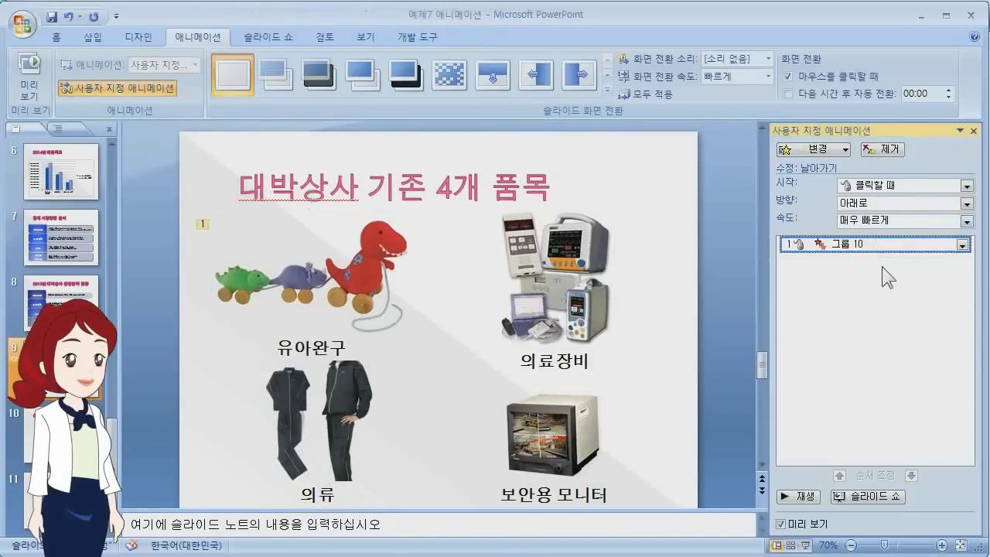
{"action": "left_click", "coordinate": [887, 152]}
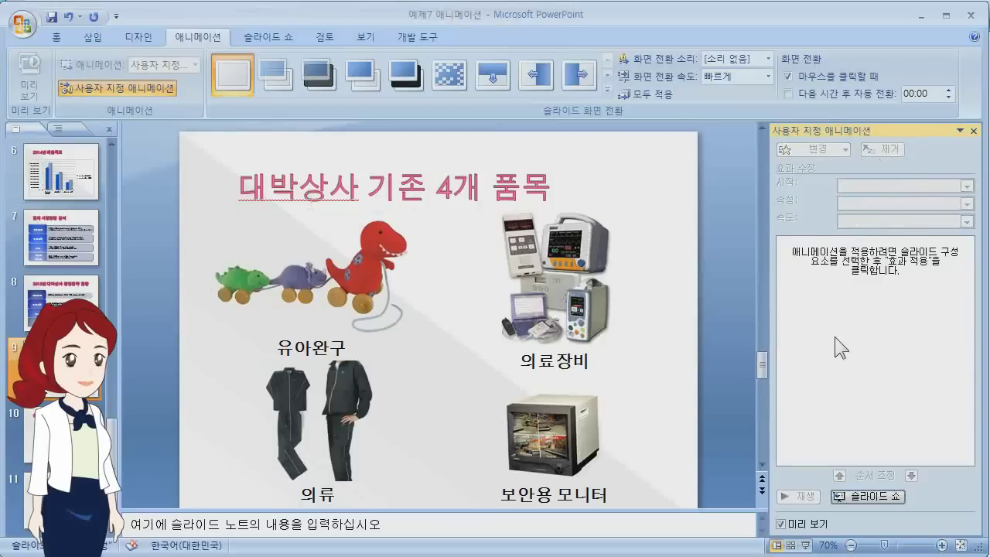
Step: Apply the 내밀기 entrance effect to the dinosaur toy group
{"action": "left_click", "coordinate": [390, 286]}
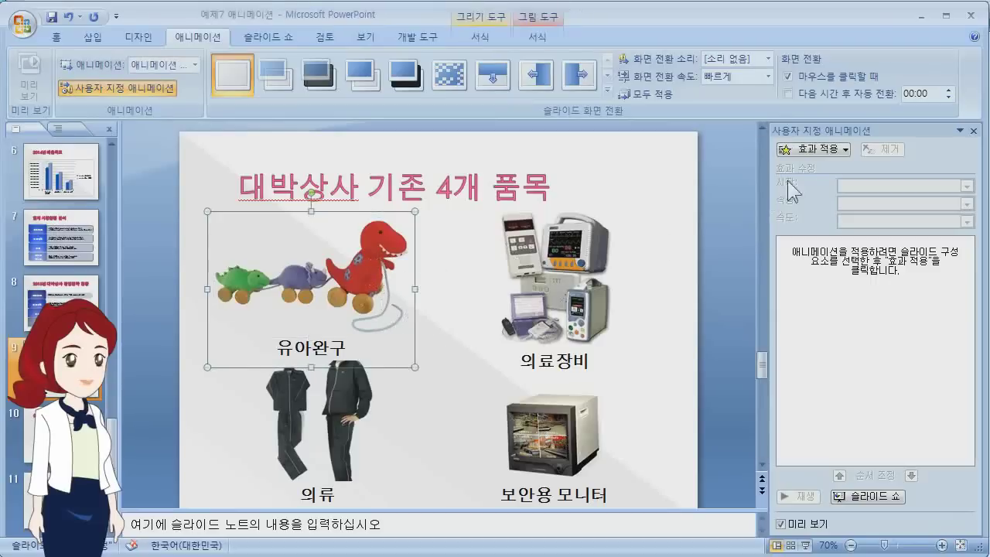
{"action": "left_click", "coordinate": [816, 149]}
{"action": "mouse_move", "coordinate": [823, 175]}
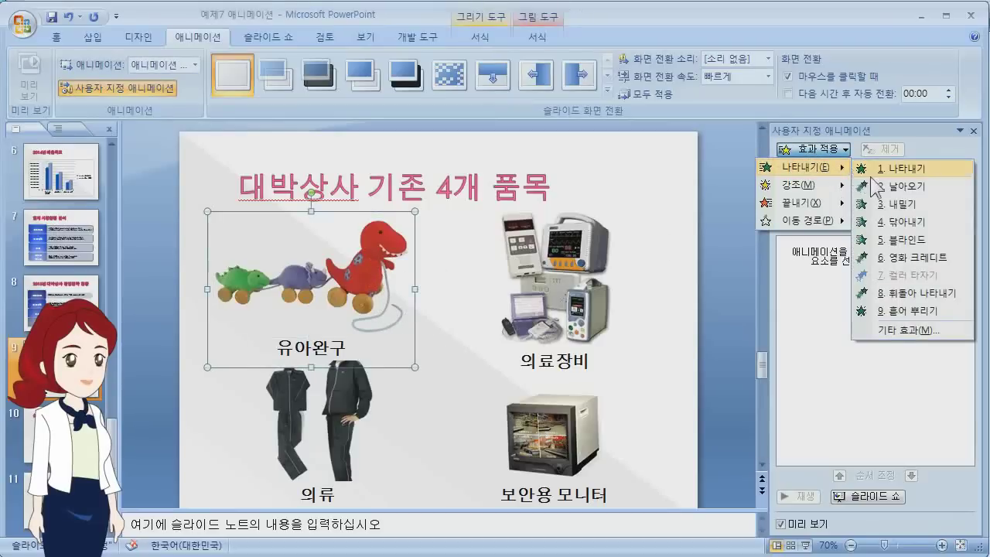
{"action": "left_click", "coordinate": [904, 330]}
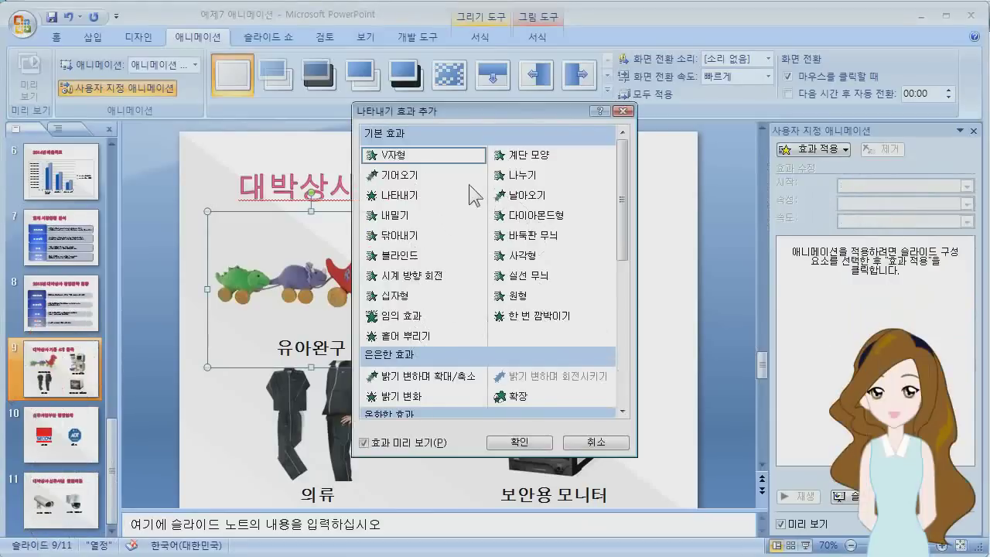
{"action": "left_click", "coordinate": [391, 215]}
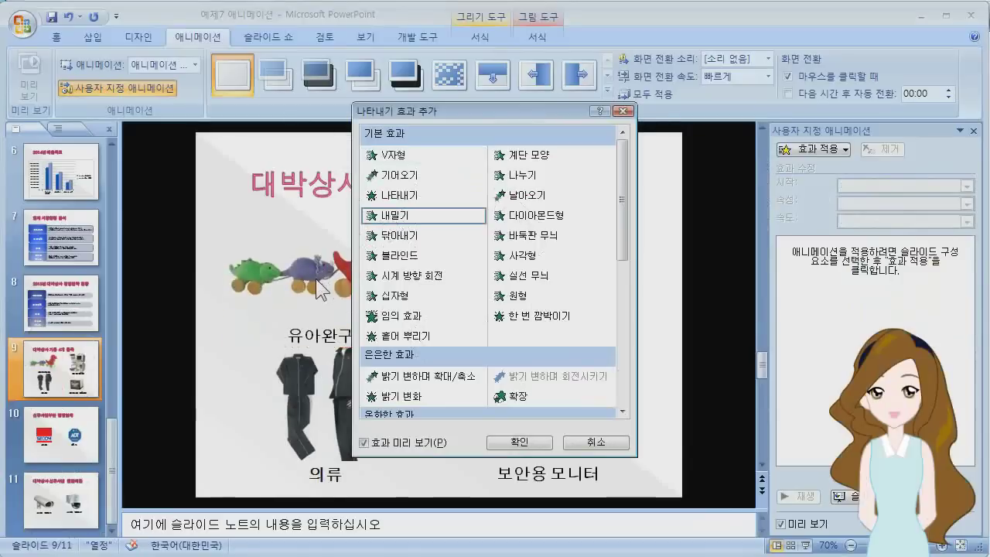
{"action": "left_click", "coordinate": [522, 445]}
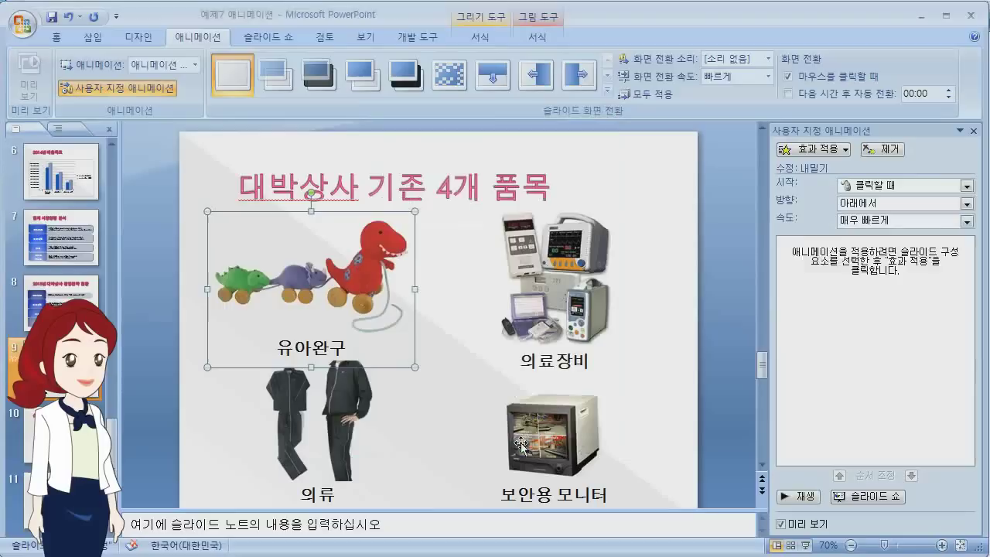
Step: Set the toy group's 내밀기 effect to the direction 왼쪽에서 and the speed 빠르게
{"action": "left_click", "coordinate": [966, 205]}
{"action": "key", "text": "Down"}
{"action": "key", "text": "Return"}
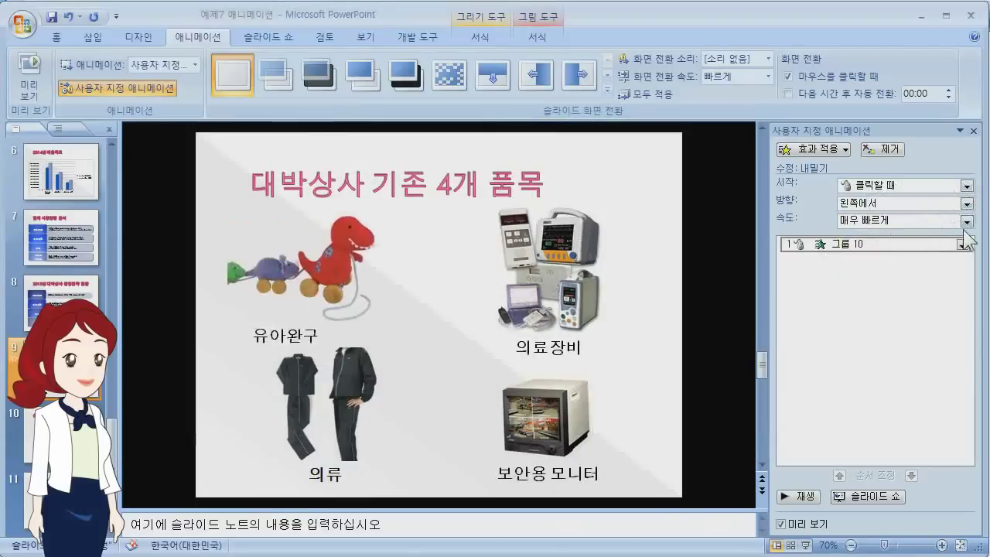
{"action": "left_click", "coordinate": [966, 223]}
{"action": "left_click", "coordinate": [906, 267]}
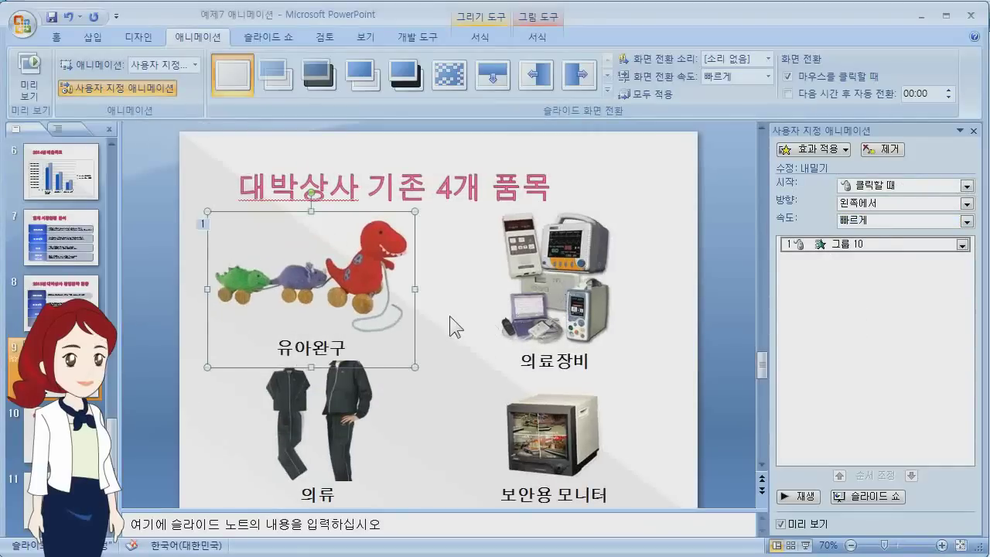
{"action": "left_click", "coordinate": [379, 261]}
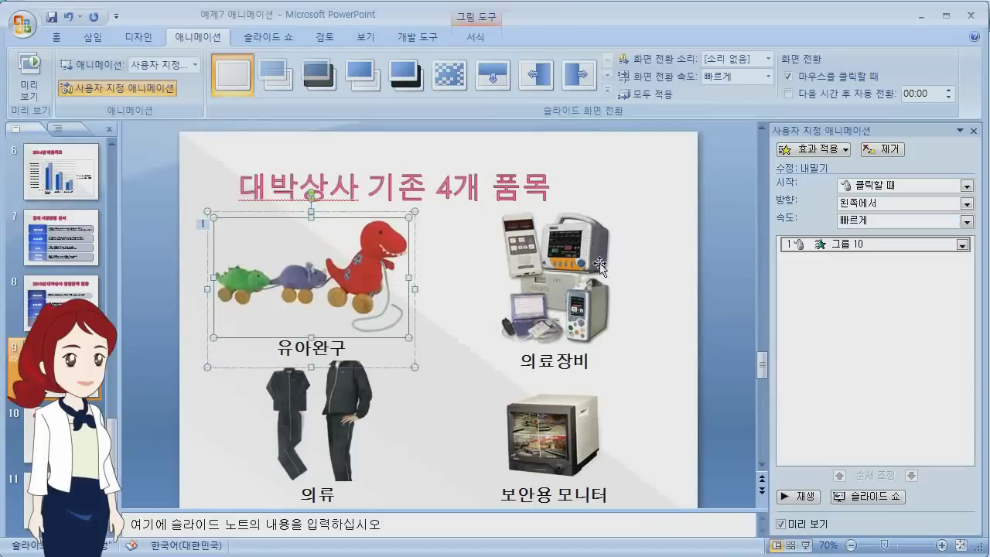
Step: Add the 내밀기 exit effect to the dinosaur toy group with the direction 오른쪽으로 and the speed 빠르게
{"action": "left_click", "coordinate": [812, 149]}
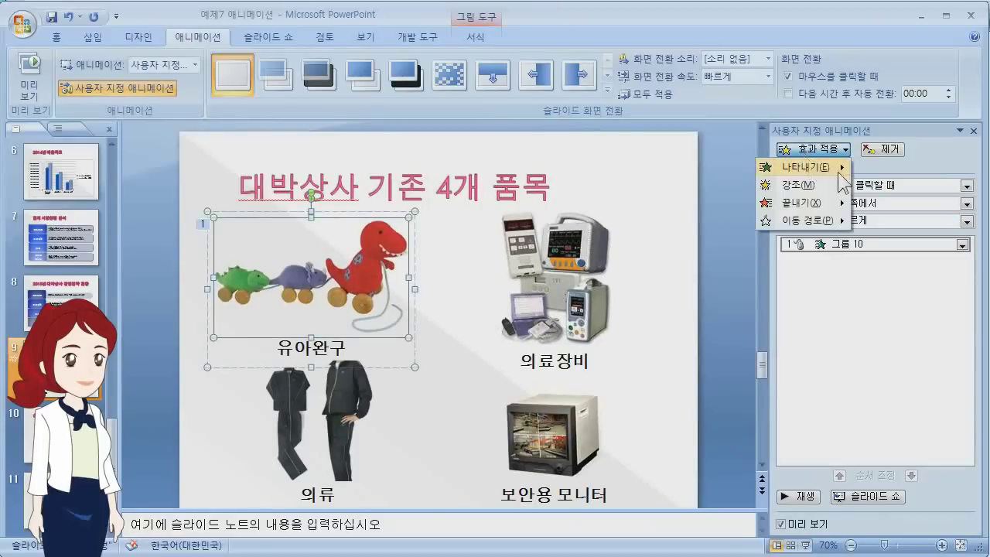
{"action": "mouse_move", "coordinate": [816, 205]}
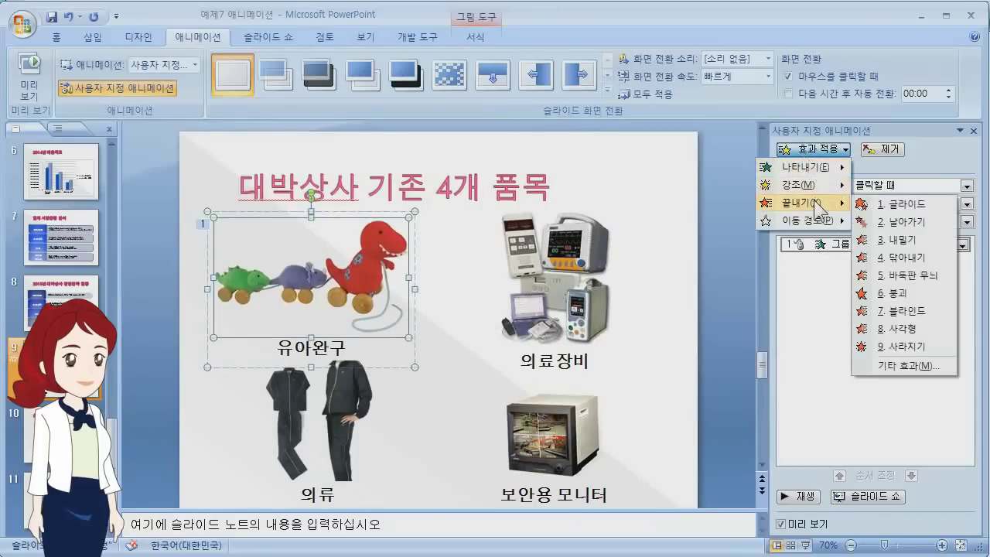
{"action": "left_click", "coordinate": [897, 239]}
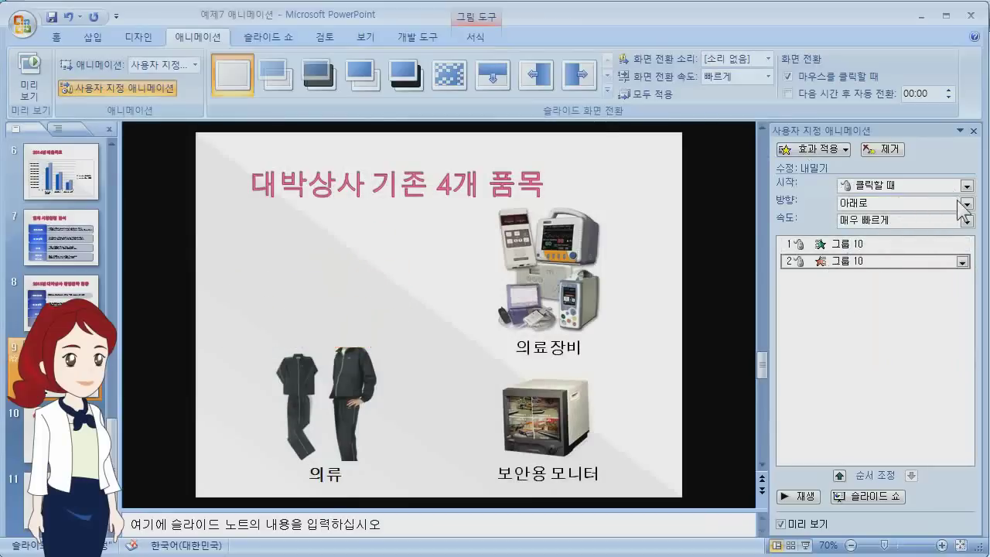
{"action": "left_click", "coordinate": [966, 204]}
{"action": "left_click", "coordinate": [862, 257]}
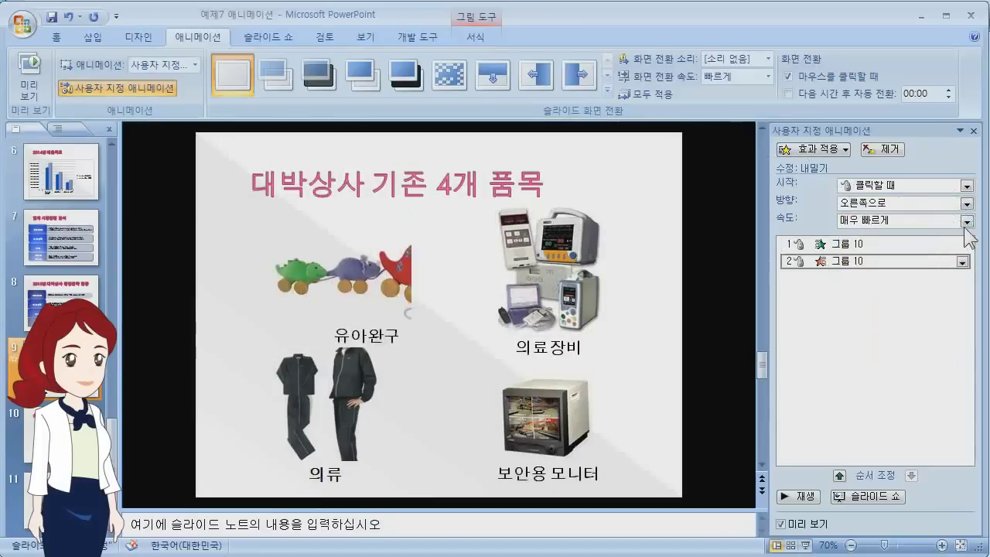
{"action": "left_click", "coordinate": [966, 221]}
{"action": "left_click", "coordinate": [908, 267]}
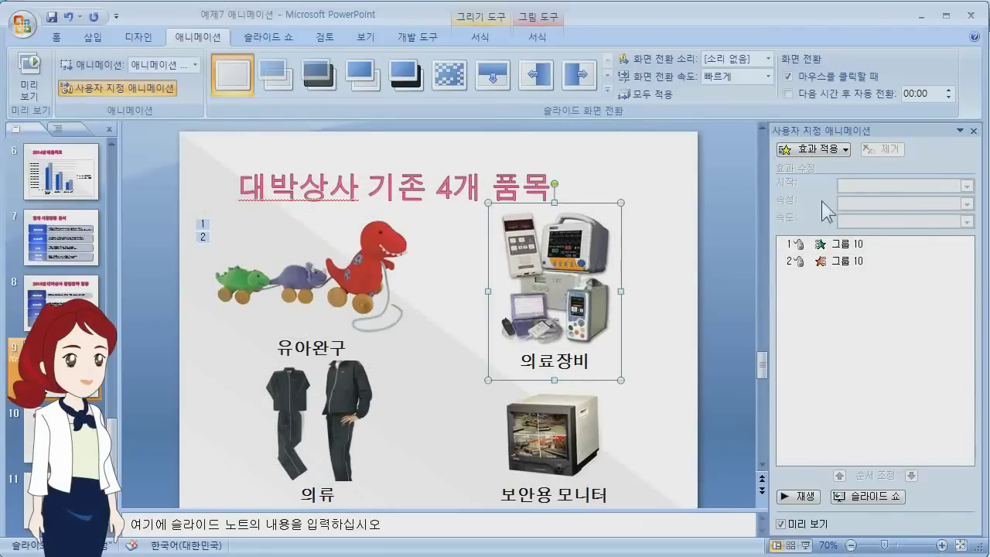
Step: Apply the 내밀기 entrance effect to the 의료장비 group and set its start to 이전 효과와 함께
{"action": "left_click", "coordinate": [813, 148]}
{"action": "mouse_move", "coordinate": [826, 174]}
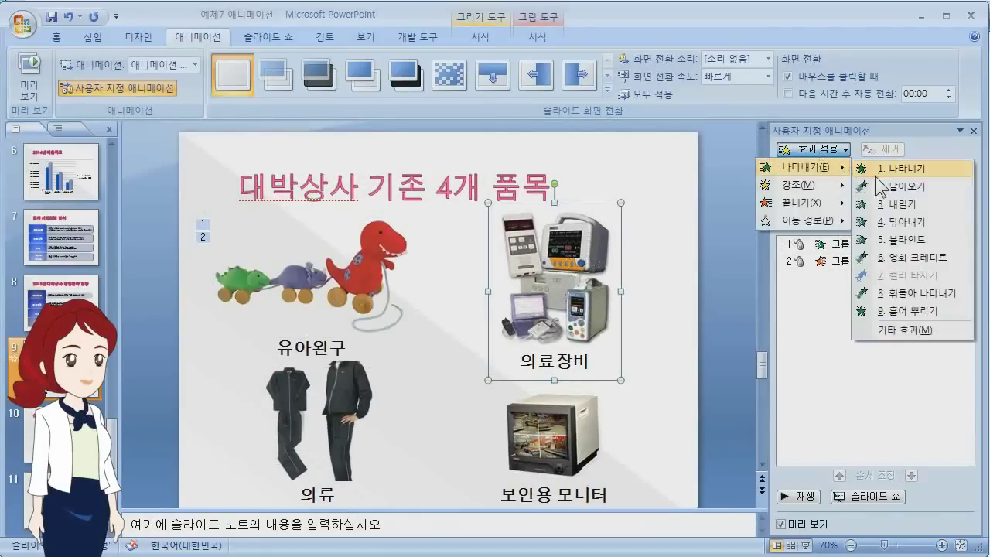
{"action": "left_click", "coordinate": [882, 201]}
{"action": "left_click", "coordinate": [967, 186]}
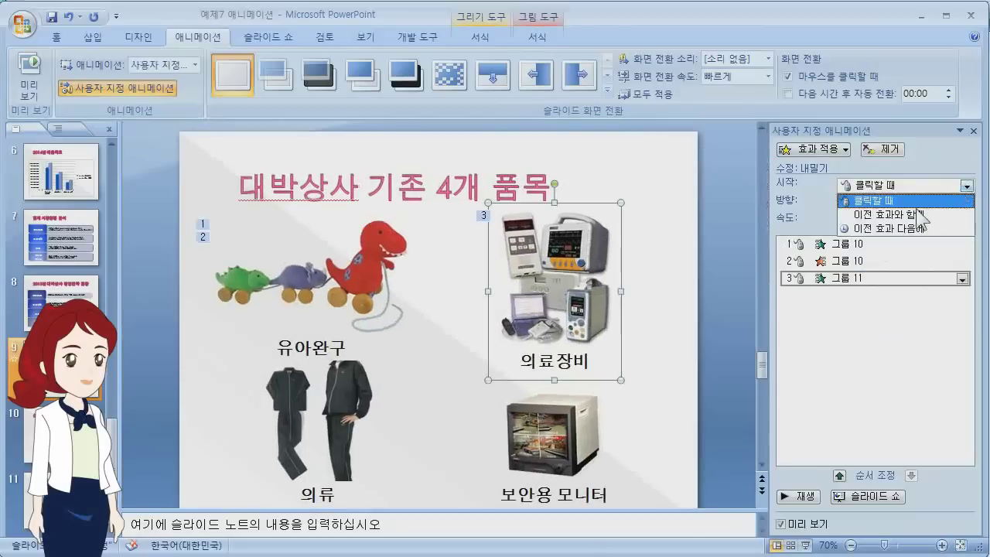
{"action": "left_click", "coordinate": [882, 212]}
Step: Set the 의료장비 group's entrance to the direction 왼쪽에서 and the speed 빠르게, and play the animations
{"action": "left_click", "coordinate": [967, 204]}
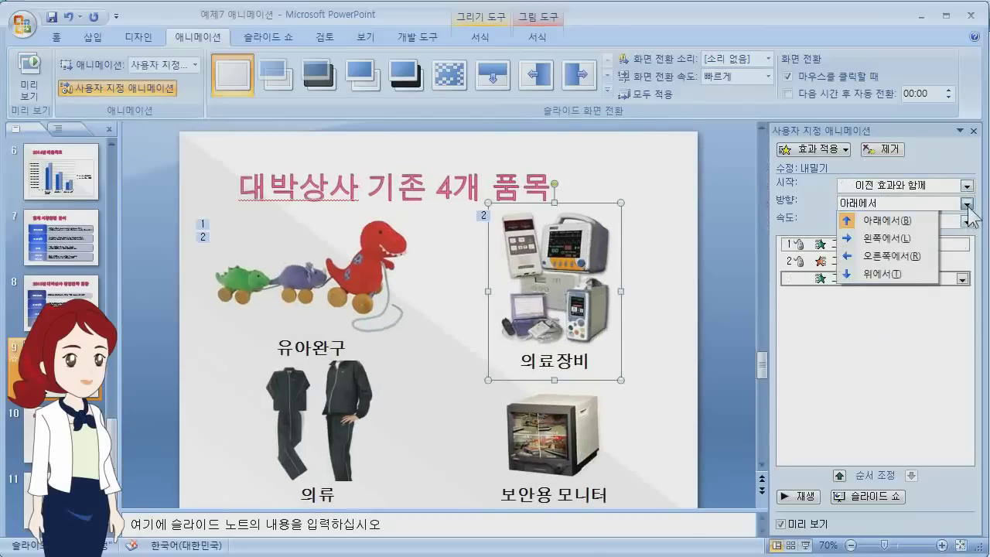
{"action": "left_click", "coordinate": [898, 250]}
{"action": "left_click", "coordinate": [966, 220]}
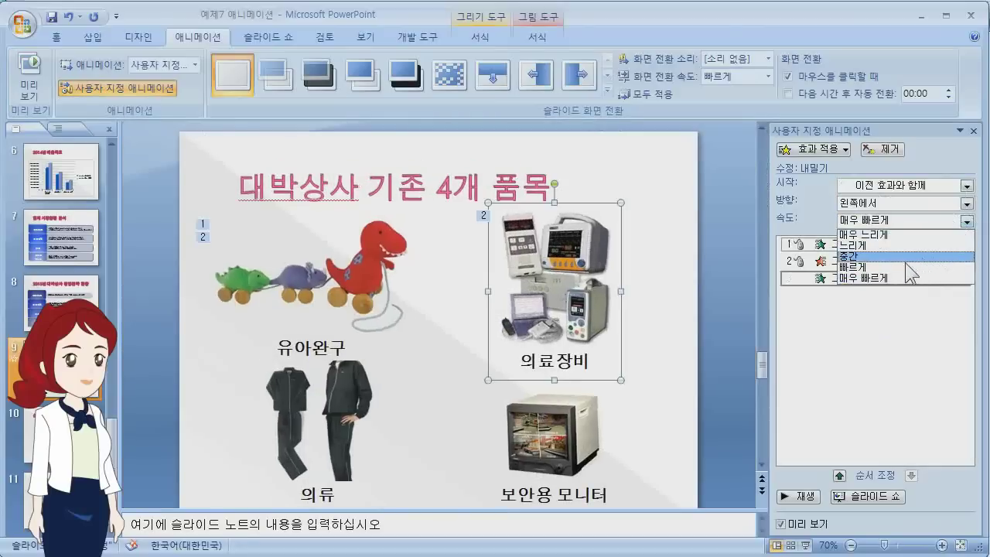
{"action": "left_click", "coordinate": [882, 267]}
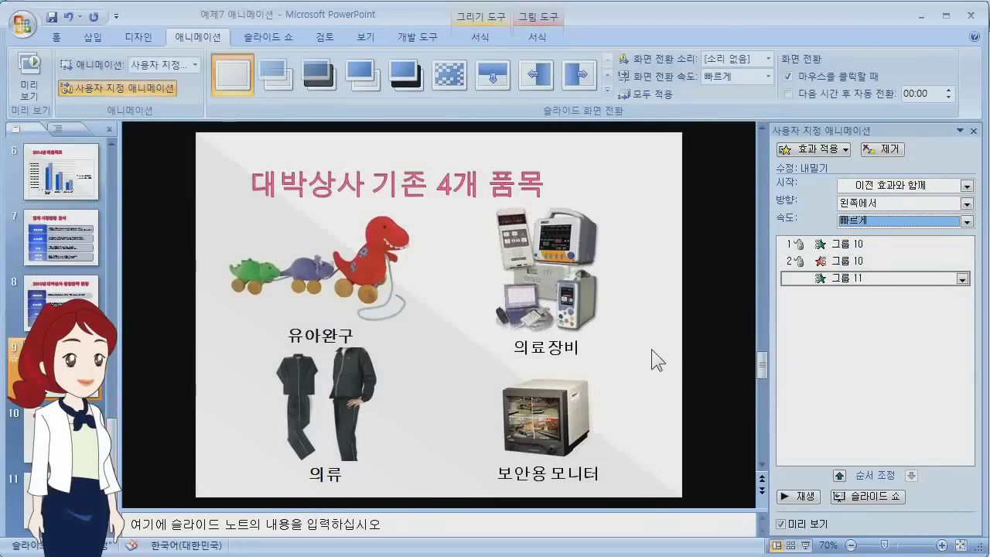
{"action": "left_click", "coordinate": [805, 496]}
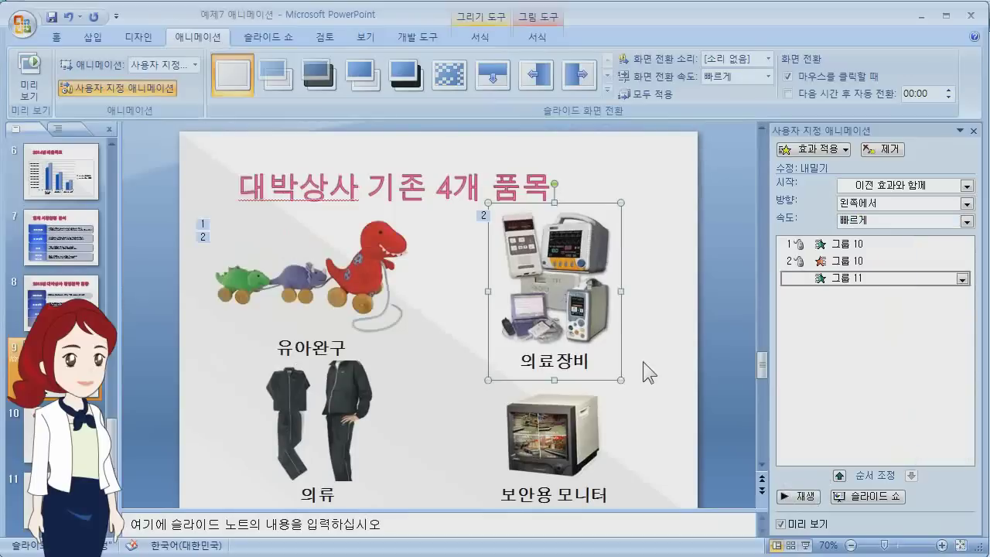
Step: Add the 내밀기 exit effect to the 의료장비 group with the direction 오른쪽으로
{"action": "left_click", "coordinate": [585, 280]}
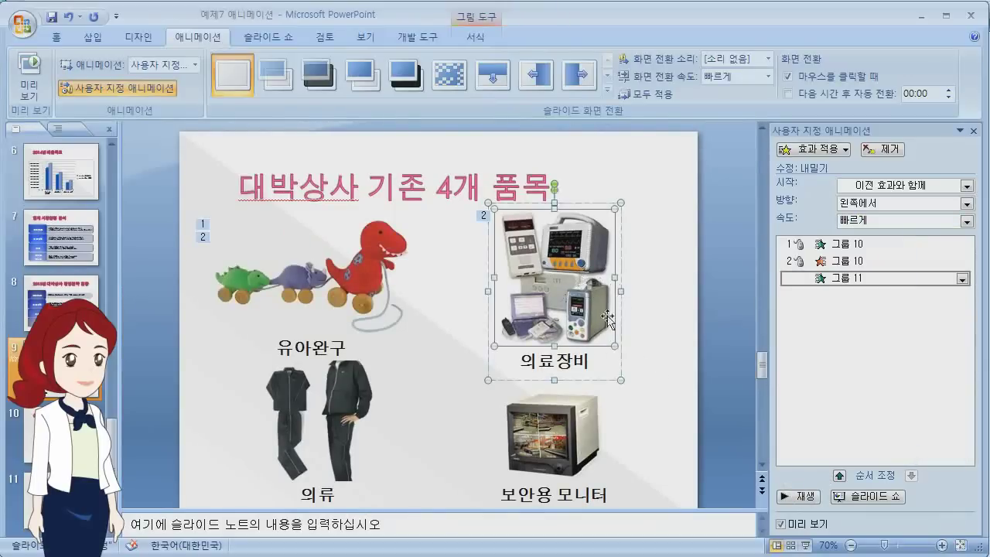
{"action": "left_click", "coordinate": [812, 149]}
{"action": "mouse_move", "coordinate": [812, 205]}
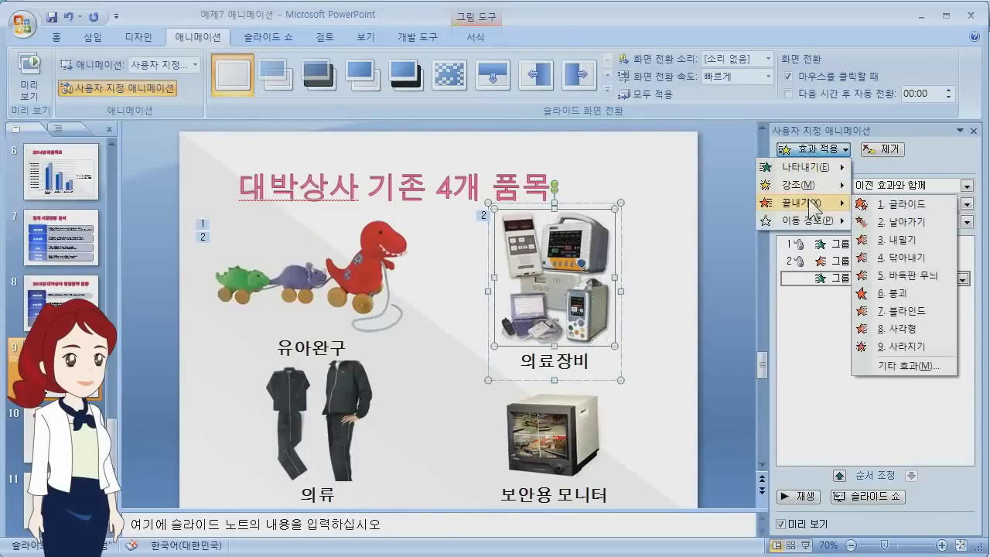
{"action": "left_click", "coordinate": [909, 239]}
{"action": "left_click", "coordinate": [965, 204]}
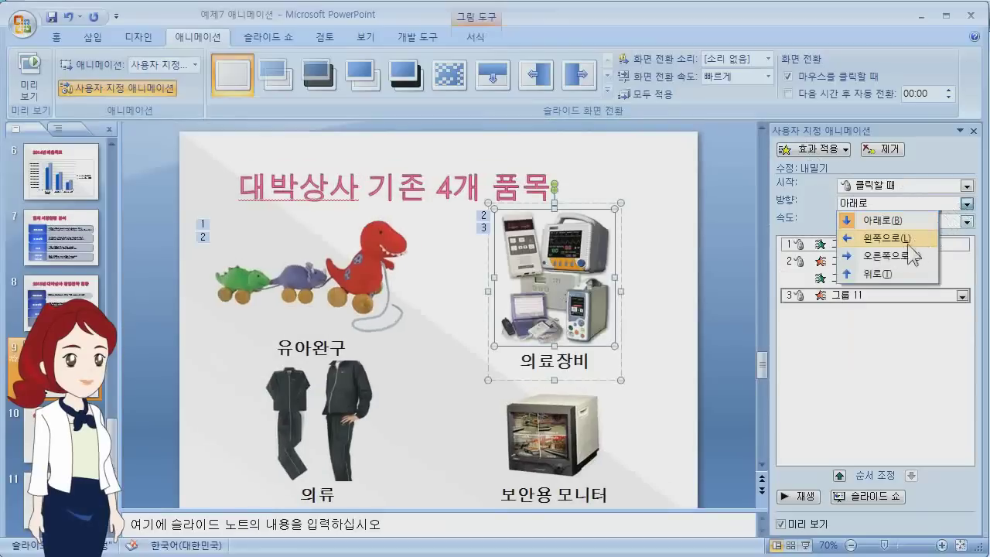
{"action": "left_click", "coordinate": [881, 250]}
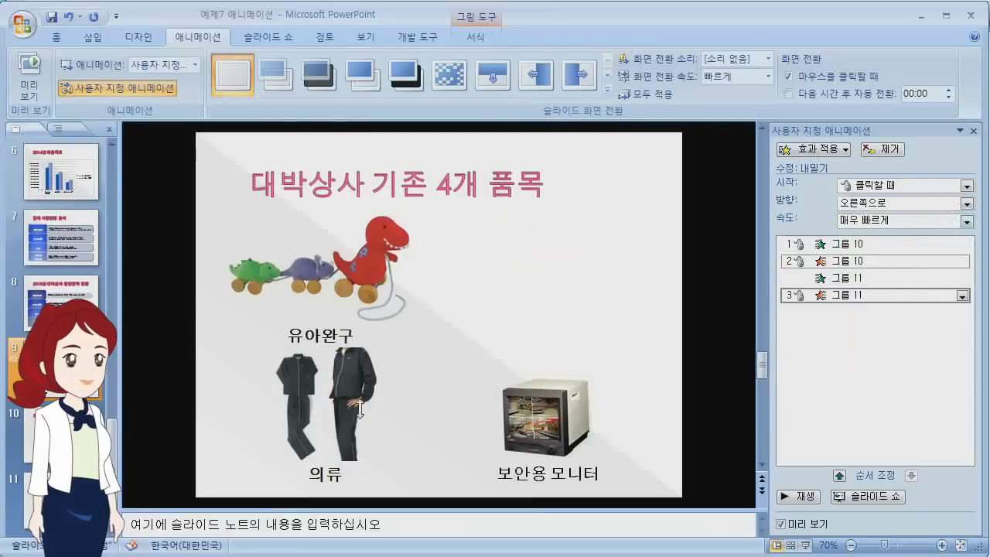
Step: Apply the 내밀기 entrance effect to the 의류 group, starting 이전 효과와 함께 with the direction 왼쪽에서
{"action": "left_click", "coordinate": [354, 408]}
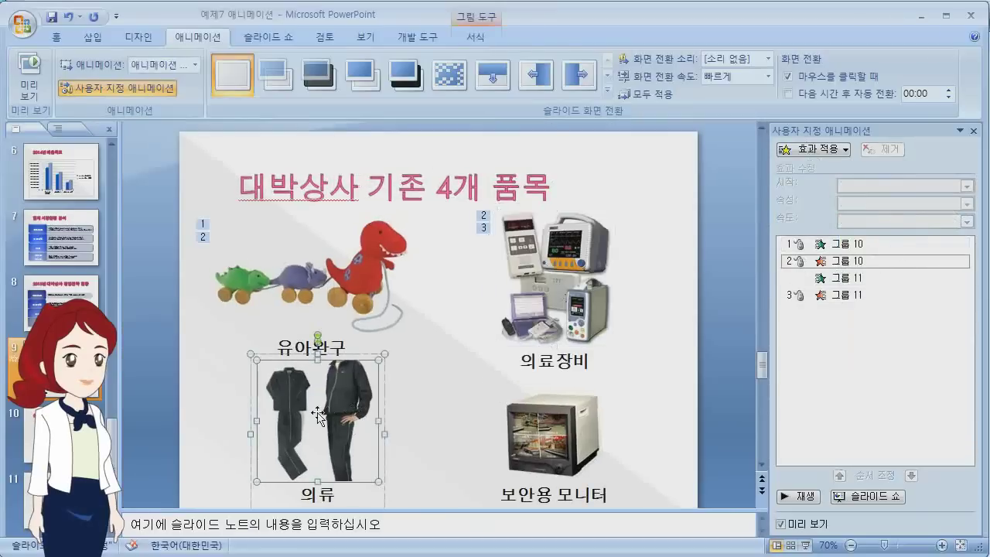
{"action": "left_click", "coordinate": [804, 151]}
{"action": "mouse_move", "coordinate": [810, 167]}
{"action": "left_click", "coordinate": [924, 205]}
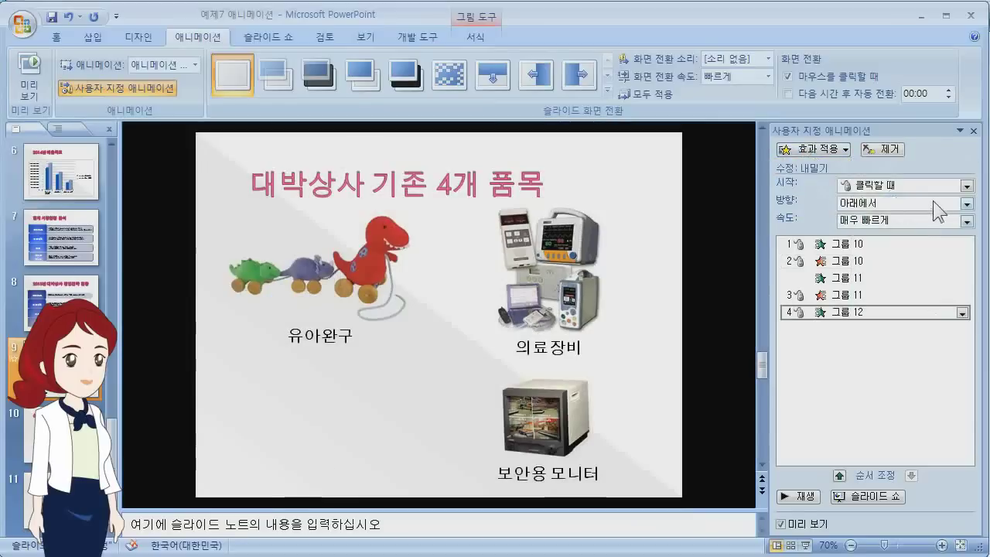
{"action": "left_click", "coordinate": [966, 185]}
{"action": "left_click", "coordinate": [926, 214]}
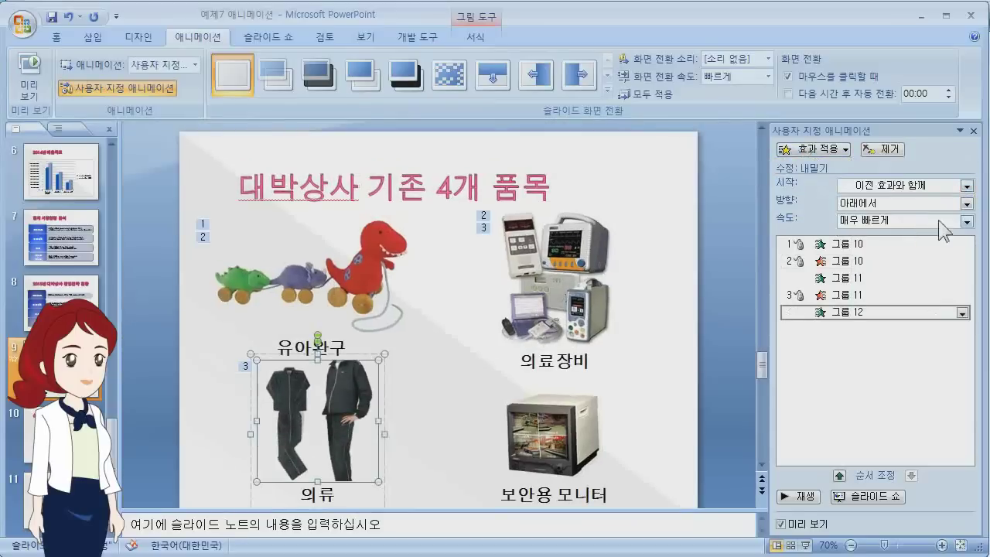
{"action": "left_click", "coordinate": [966, 203]}
{"action": "left_click", "coordinate": [907, 237]}
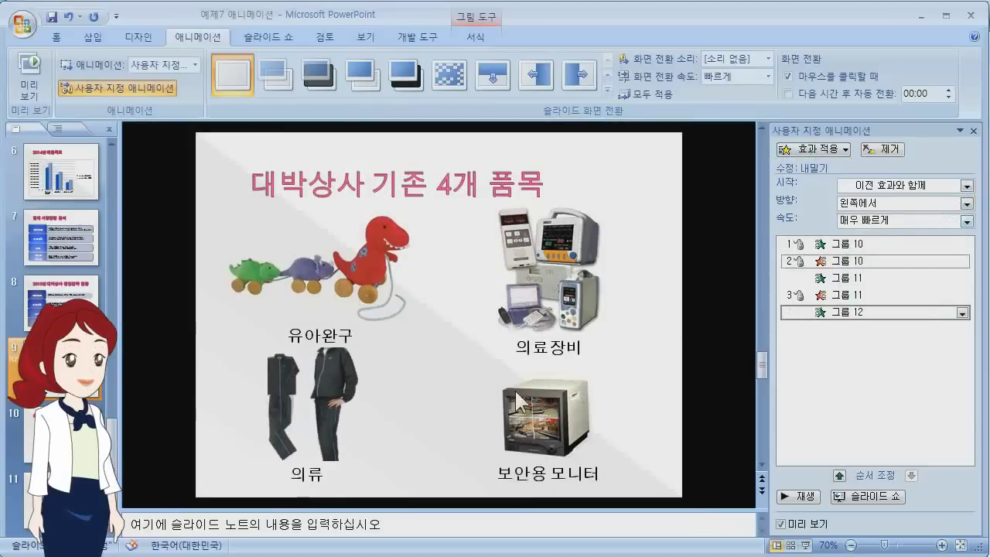
Step: Add the 내밀기 exit effect to the 의류 group with the direction 오른쪽으로
{"action": "left_click", "coordinate": [810, 149]}
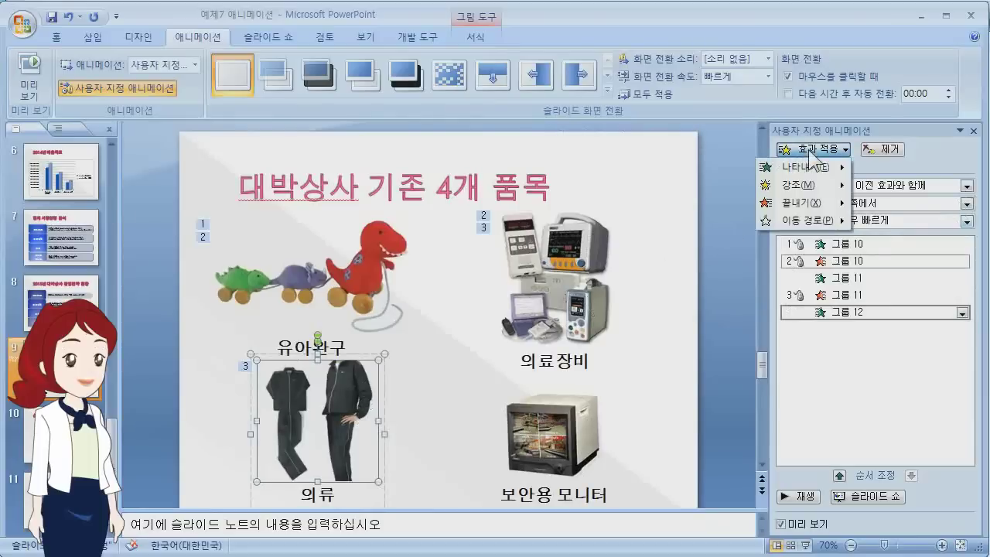
{"action": "mouse_move", "coordinate": [812, 204]}
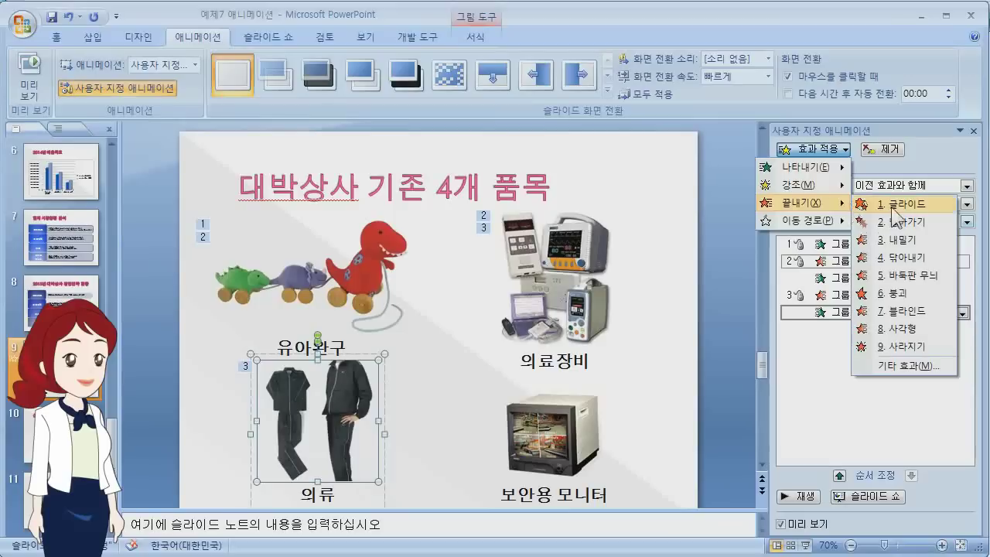
{"action": "left_click", "coordinate": [905, 365]}
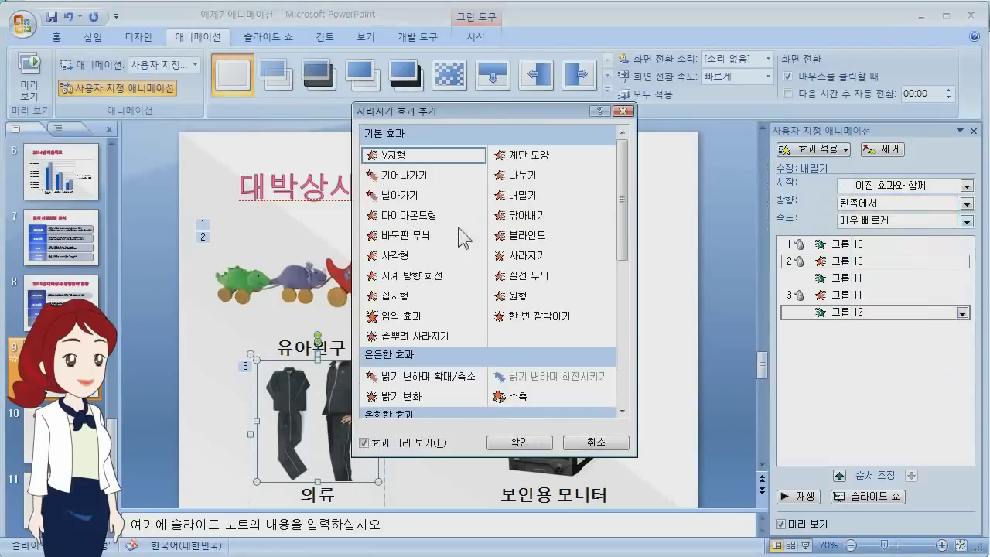
{"action": "left_click", "coordinate": [522, 195]}
{"action": "left_click", "coordinate": [519, 442]}
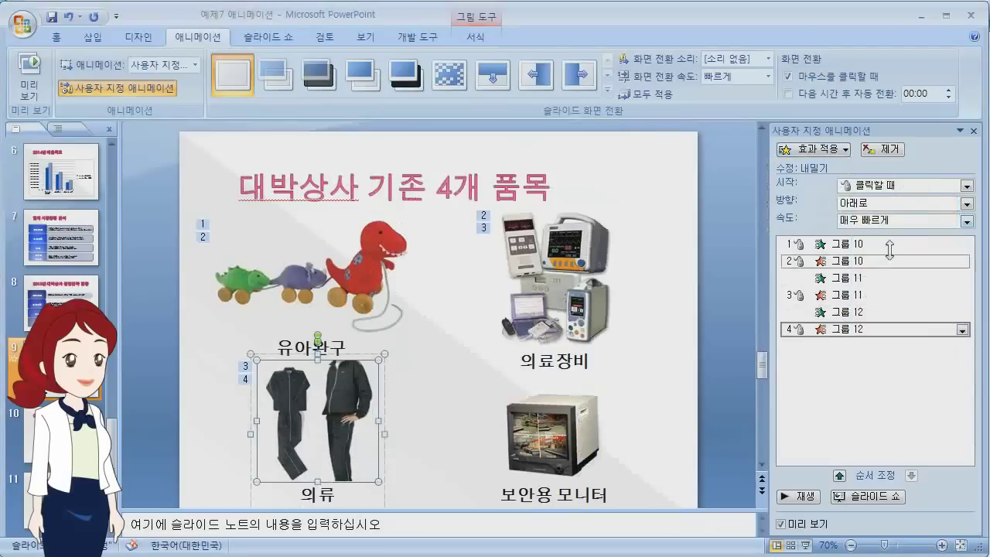
{"action": "left_click", "coordinate": [966, 203]}
{"action": "left_click", "coordinate": [888, 253]}
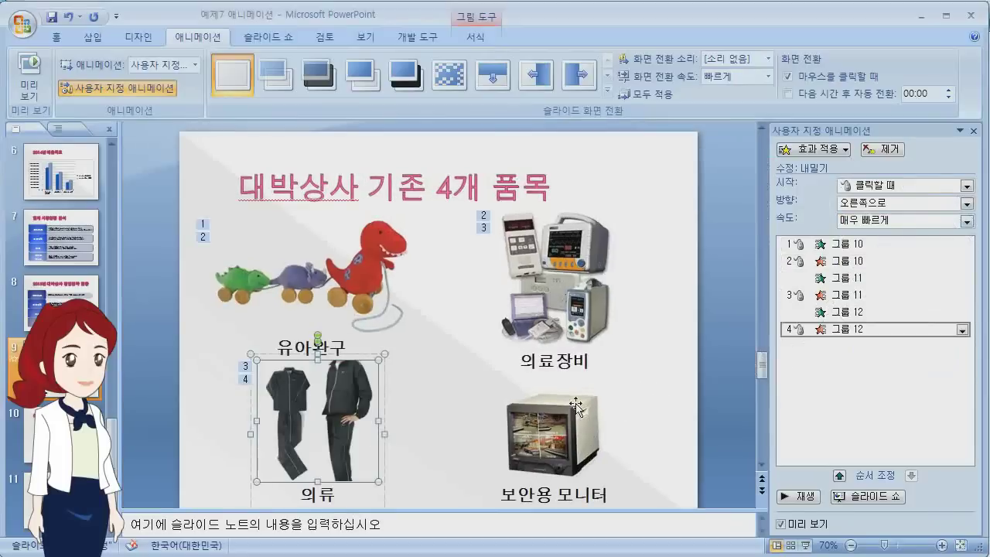
Step: Apply the 내밀기 entrance effect to the 보안용 모니터 group, starting 이전 효과와 함께 with the direction 왼쪽에서
{"action": "left_click", "coordinate": [573, 408]}
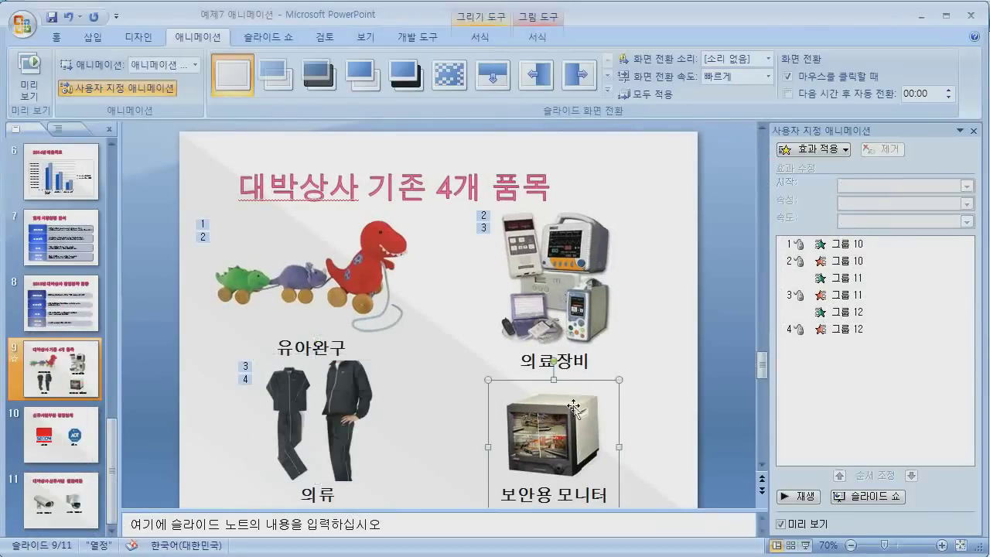
{"action": "left_click", "coordinate": [812, 149]}
{"action": "mouse_move", "coordinate": [804, 162]}
{"action": "left_click", "coordinate": [890, 164]}
{"action": "left_click", "coordinate": [967, 186]}
{"action": "left_click", "coordinate": [882, 218]}
{"action": "left_click", "coordinate": [967, 204]}
{"action": "left_click", "coordinate": [920, 238]}
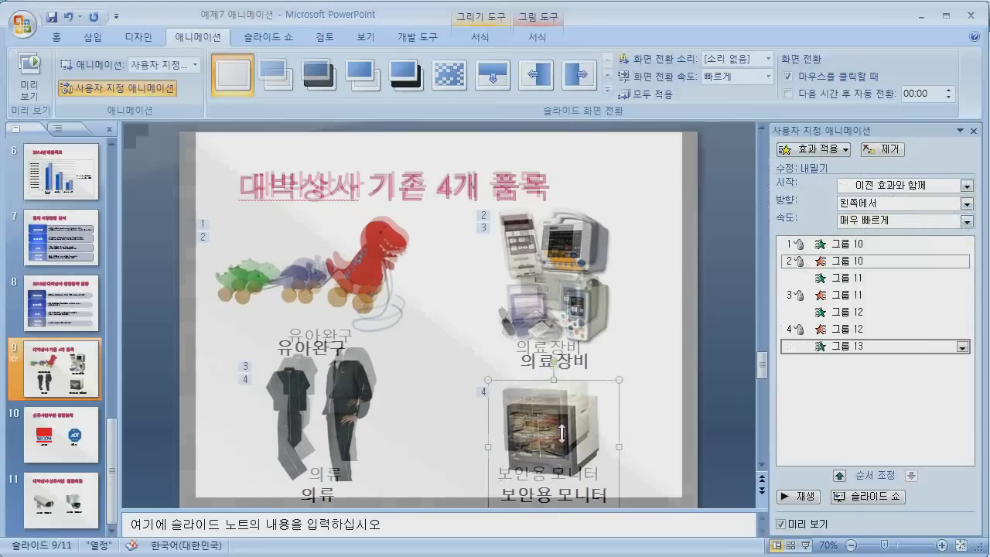
Step: Add the 내밀기 exit effect to the 보안용 모니터 group, starting 이전 효과와 함께 with the direction 오른쪽으로, and play the slide's animations
{"action": "left_click", "coordinate": [812, 149]}
{"action": "left_click", "coordinate": [820, 198]}
{"action": "left_click", "coordinate": [967, 203]}
{"action": "left_click", "coordinate": [890, 256]}
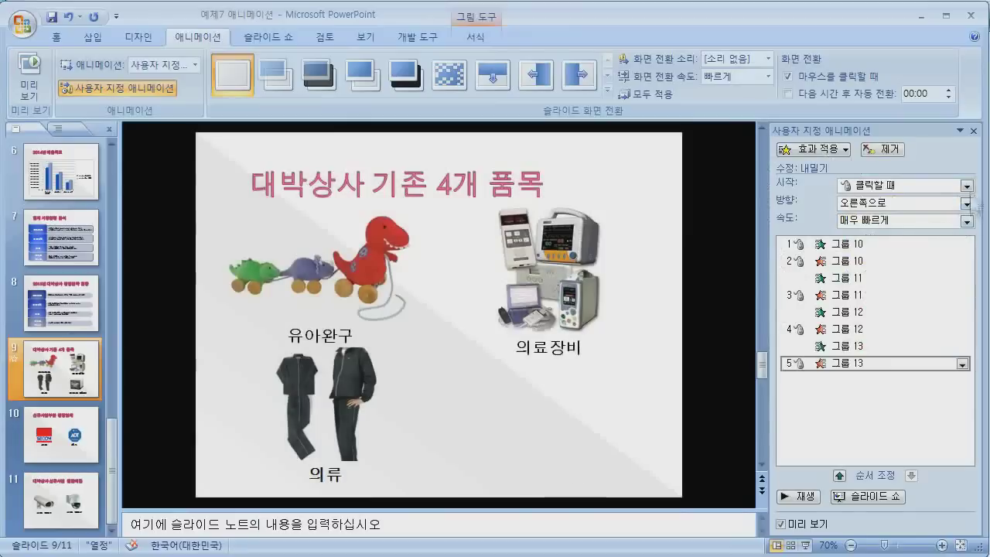
{"action": "left_click", "coordinate": [459, 356]}
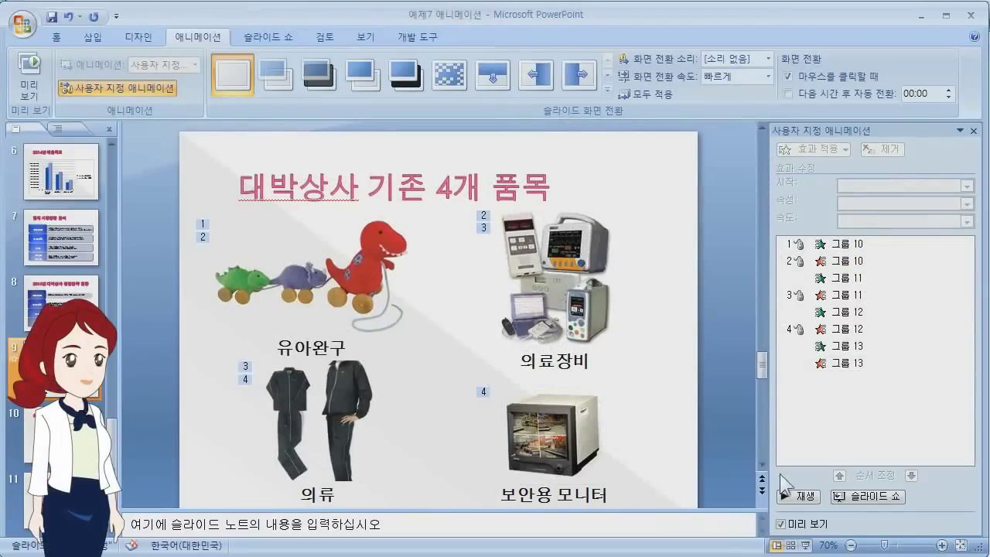
{"action": "left_click", "coordinate": [789, 496]}
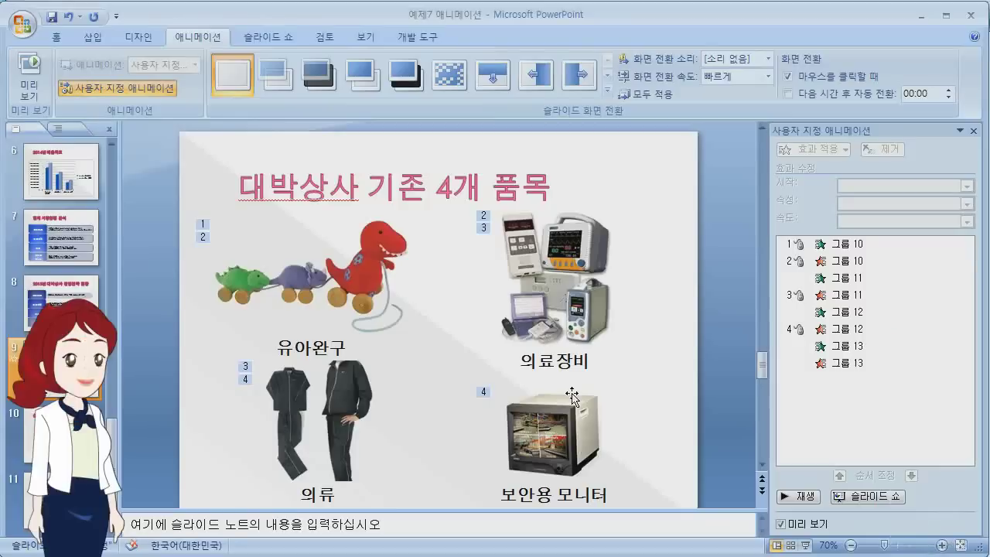
Step: Enlarge the four captioned picture groups so that they overlap in the middle of the slide
{"action": "left_click", "coordinate": [369, 291]}
{"action": "left_click_drag", "start_coordinate": [415, 367], "coordinate": [532, 474]}
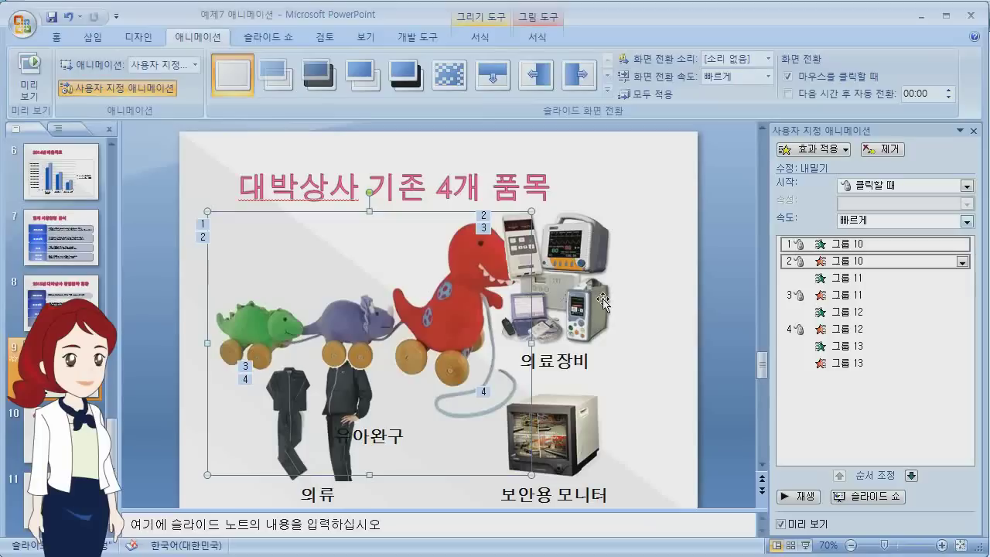
{"action": "left_click", "coordinate": [600, 303]}
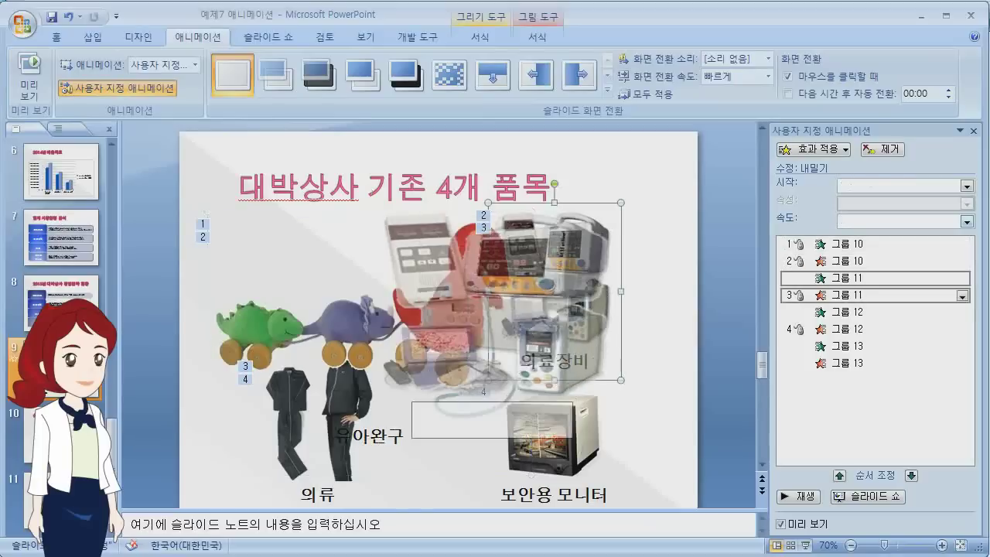
{"action": "left_click", "coordinate": [590, 462]}
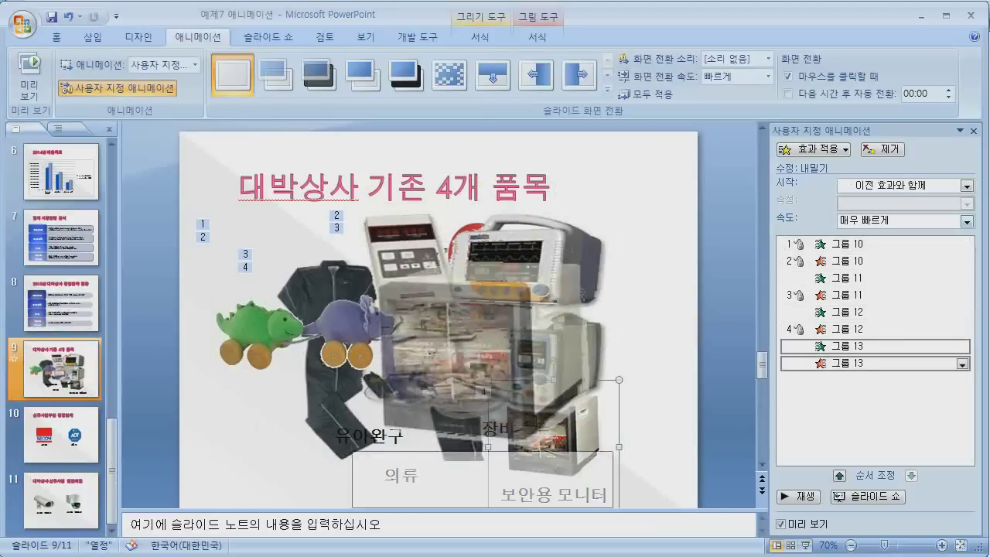
{"action": "left_click", "coordinate": [464, 333]}
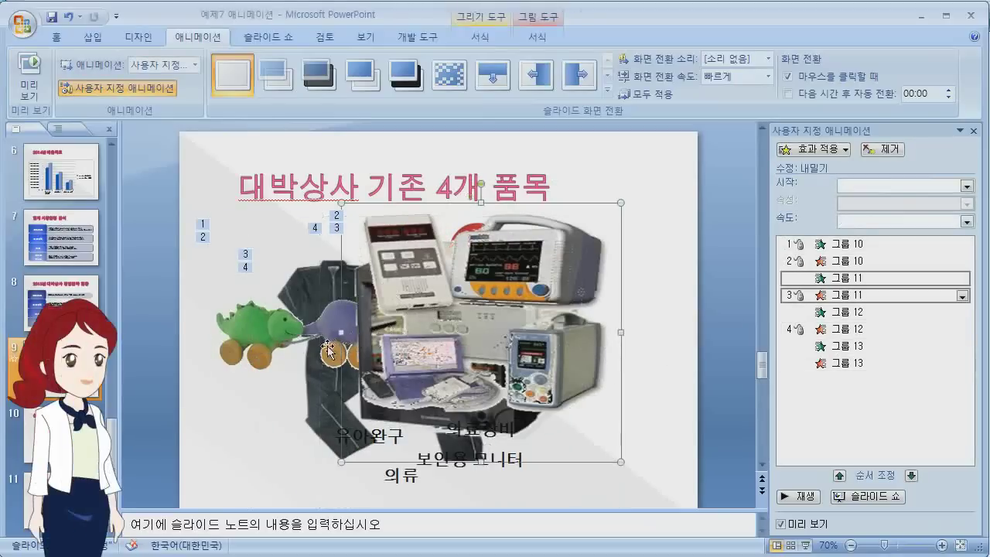
Step: Select the four captioned picture groups without the title and align them with 가운데 맞춤 and 아래쪽 맞춤
{"action": "left_click", "coordinate": [661, 377]}
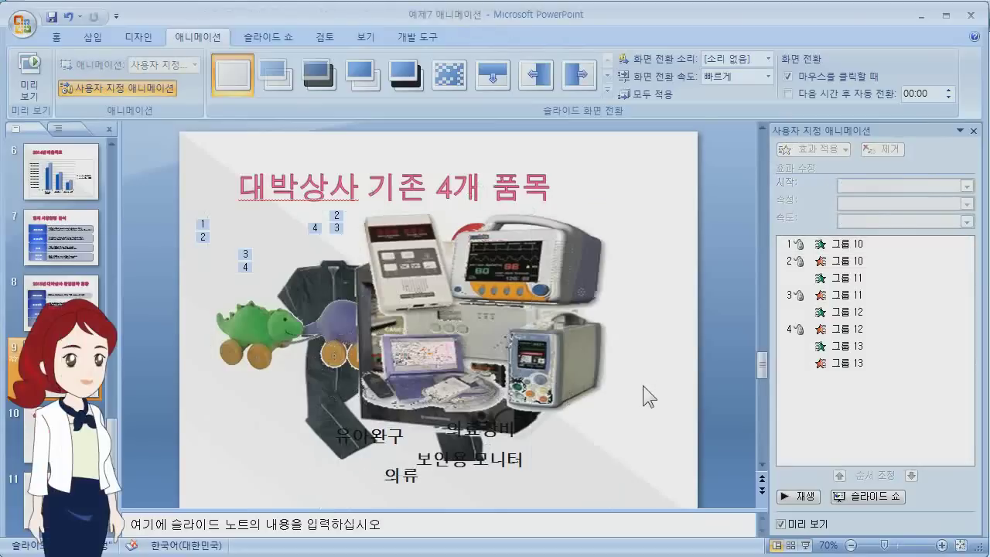
{"action": "key", "text": "ctrl+a"}
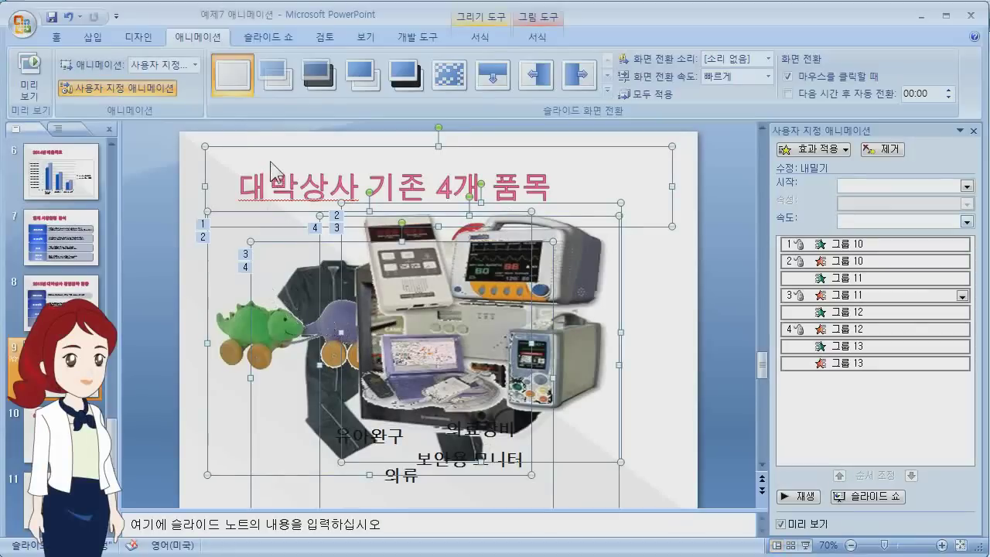
{"action": "left_click", "coordinate": [309, 155], "text": "shift"}
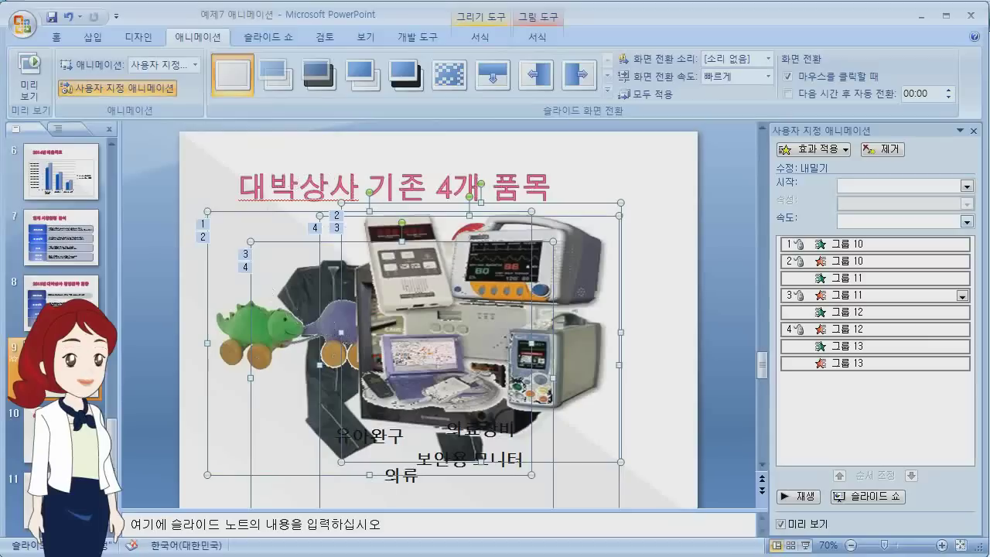
{"action": "left_click", "coordinate": [56, 36]}
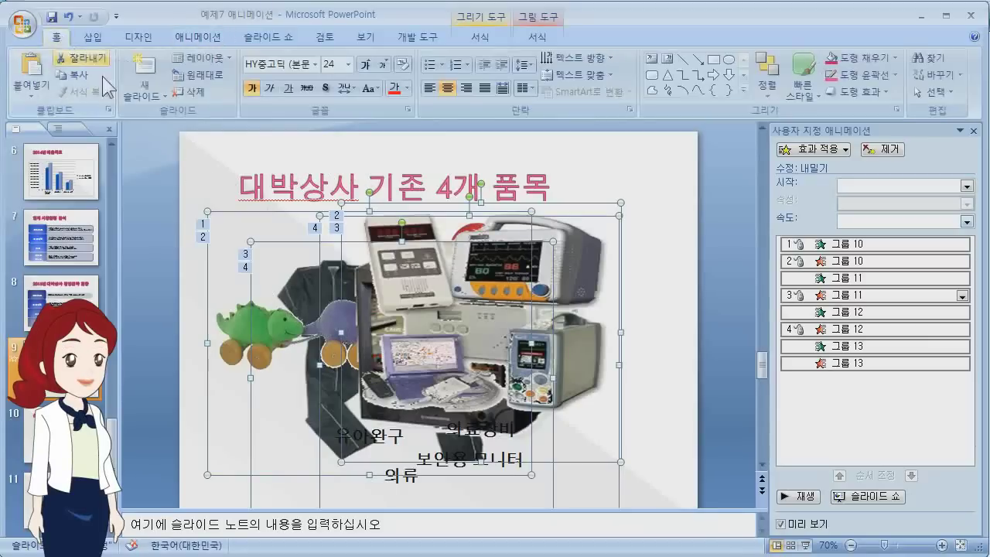
{"action": "left_click", "coordinate": [767, 74]}
{"action": "mouse_move", "coordinate": [816, 309]}
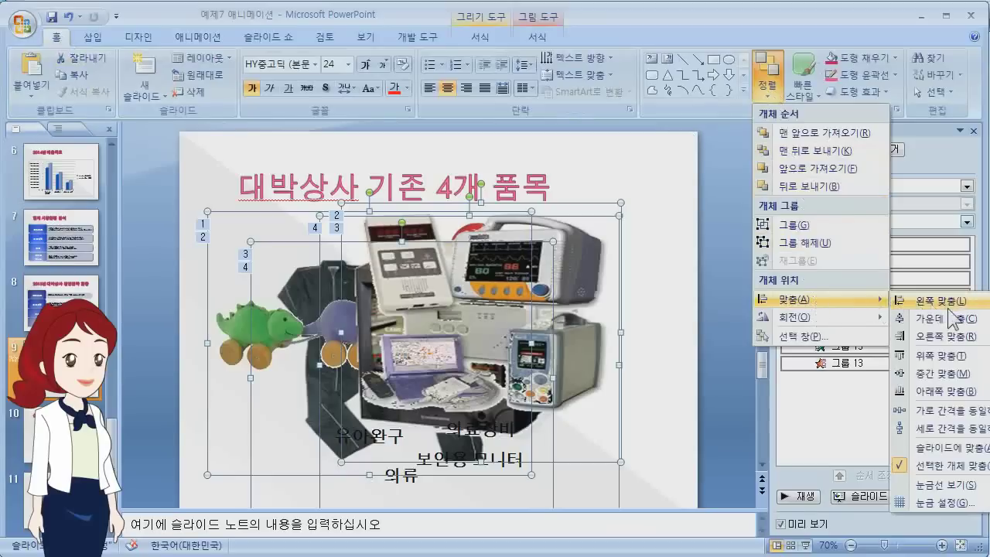
{"action": "left_click", "coordinate": [916, 320]}
{"action": "left_click", "coordinate": [767, 92]}
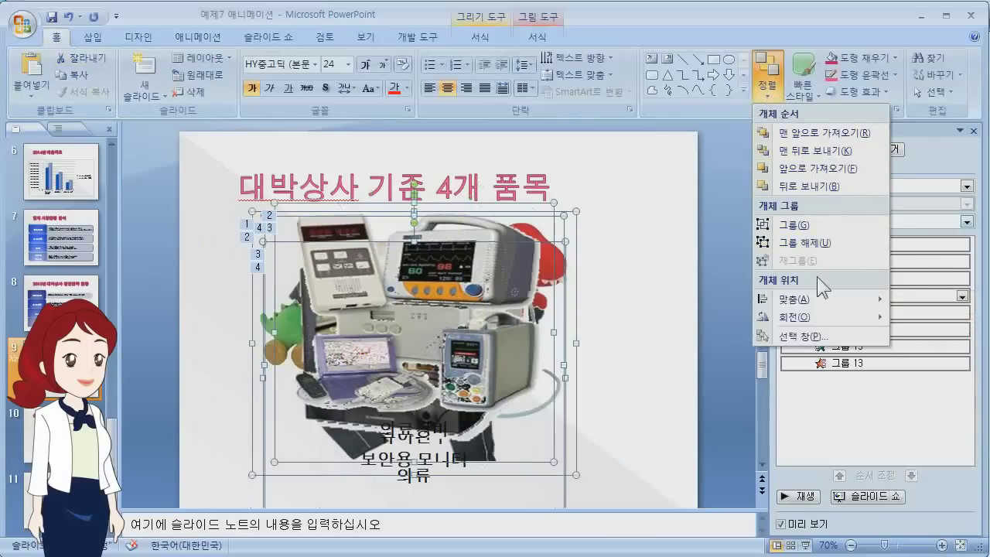
{"action": "mouse_move", "coordinate": [809, 296]}
{"action": "left_click", "coordinate": [939, 391]}
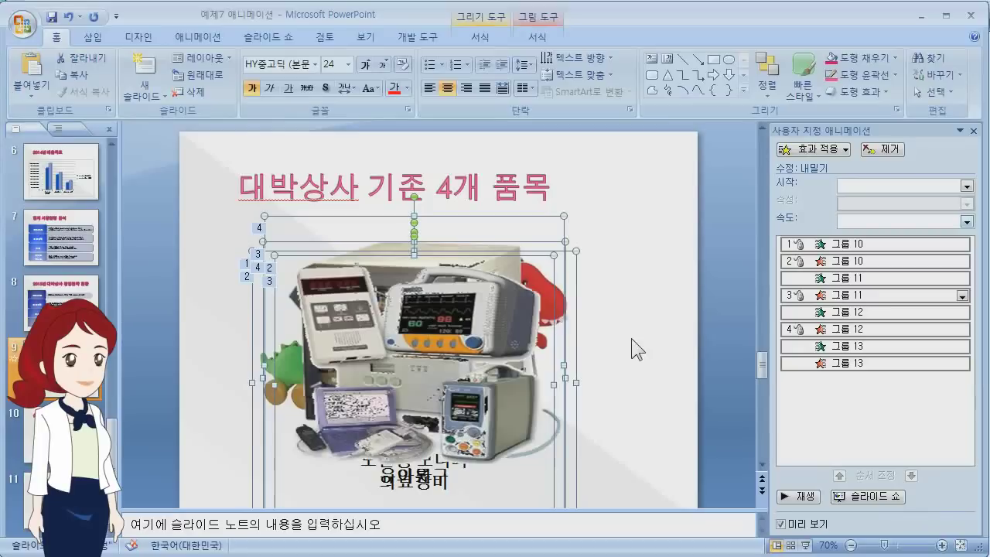
Step: Run the slide show from the current slide to check the picture groups' entrance and exit animations, and end the show
{"action": "left_click", "coordinate": [273, 40]}
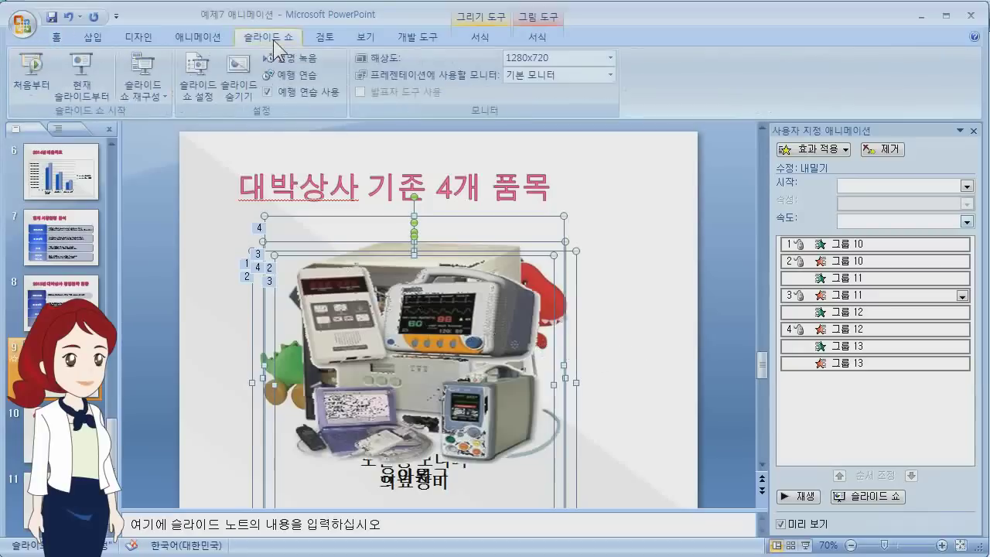
{"action": "left_click", "coordinate": [82, 80]}
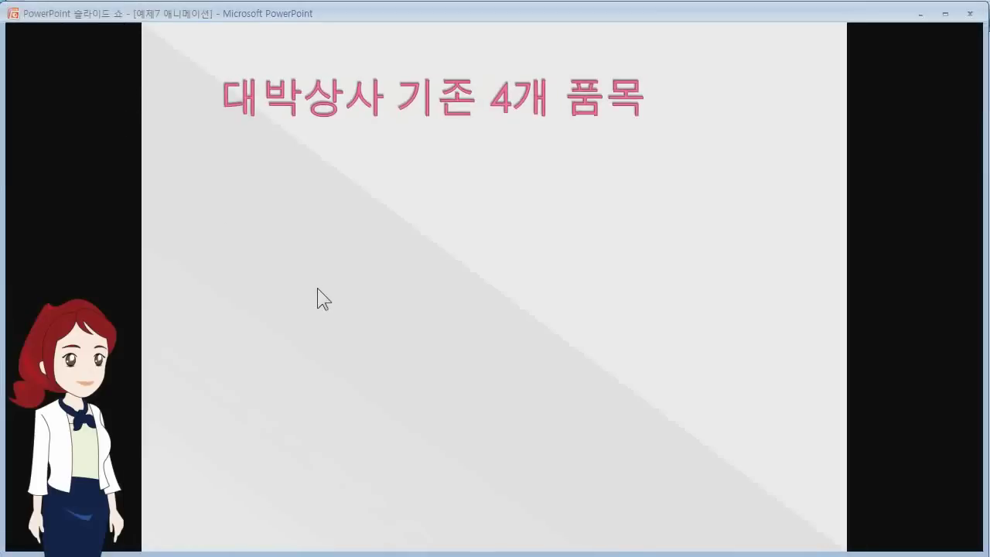
{"action": "left_click", "coordinate": [547, 310]}
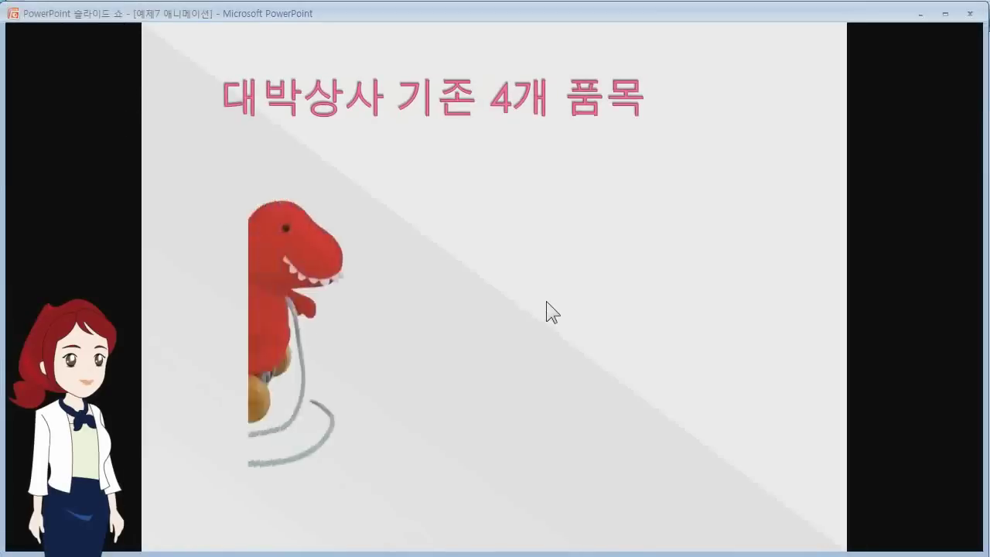
{"action": "left_click", "coordinate": [546, 311]}
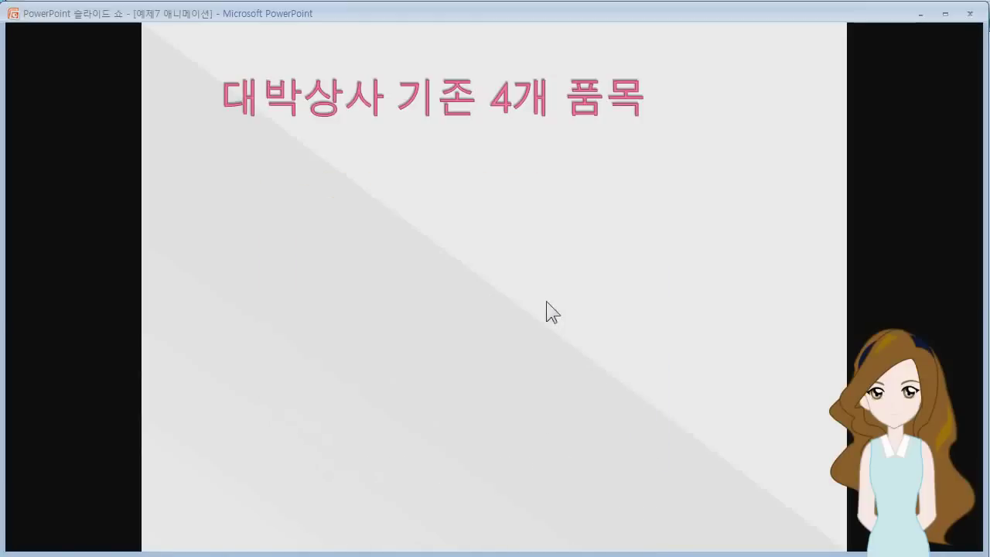
{"action": "key", "text": "Escape"}
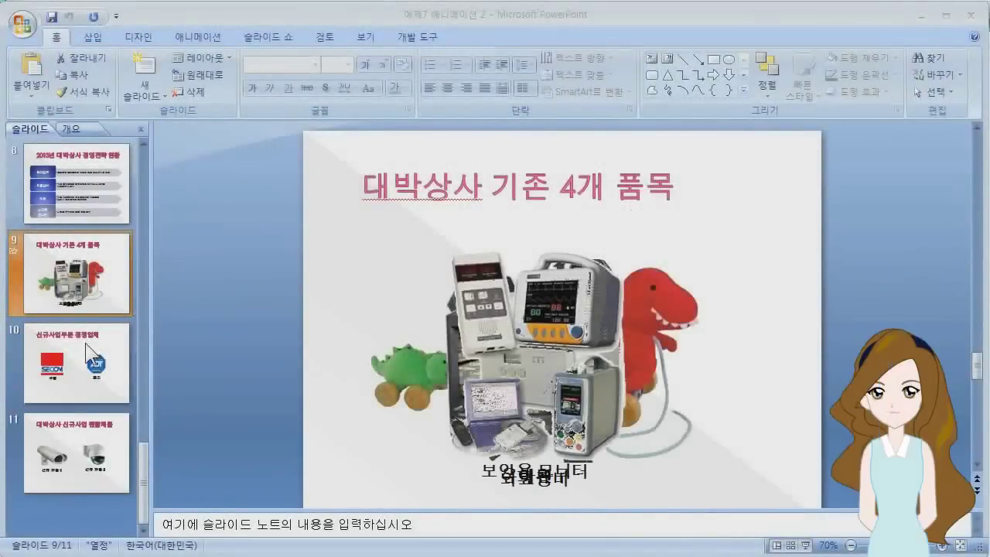
Step: On slide 10, apply the 흩어 뿌리기 entrance effect to the 세콤 group with the speed 빠르게
{"action": "left_click", "coordinate": [89, 384]}
{"action": "left_click", "coordinate": [75, 461]}
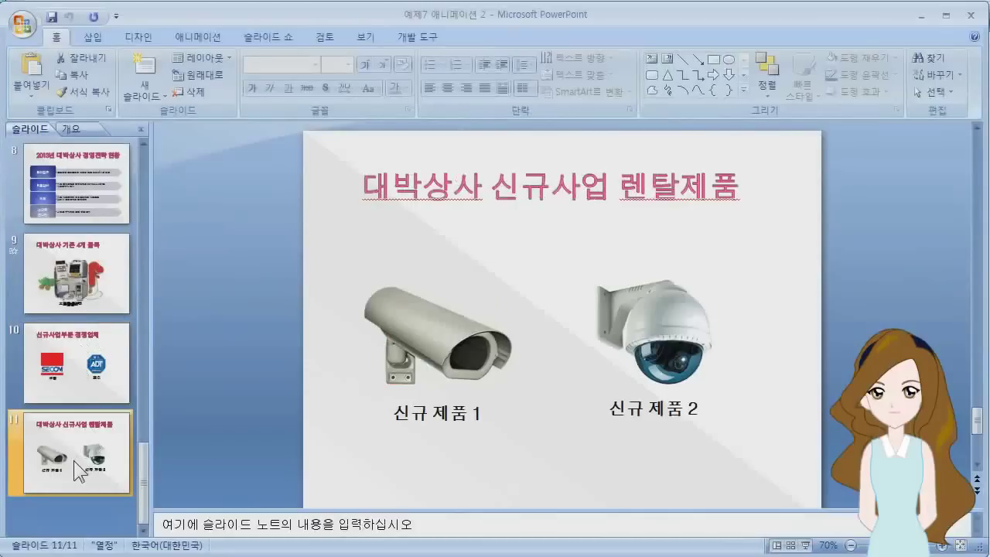
{"action": "left_click", "coordinate": [79, 364]}
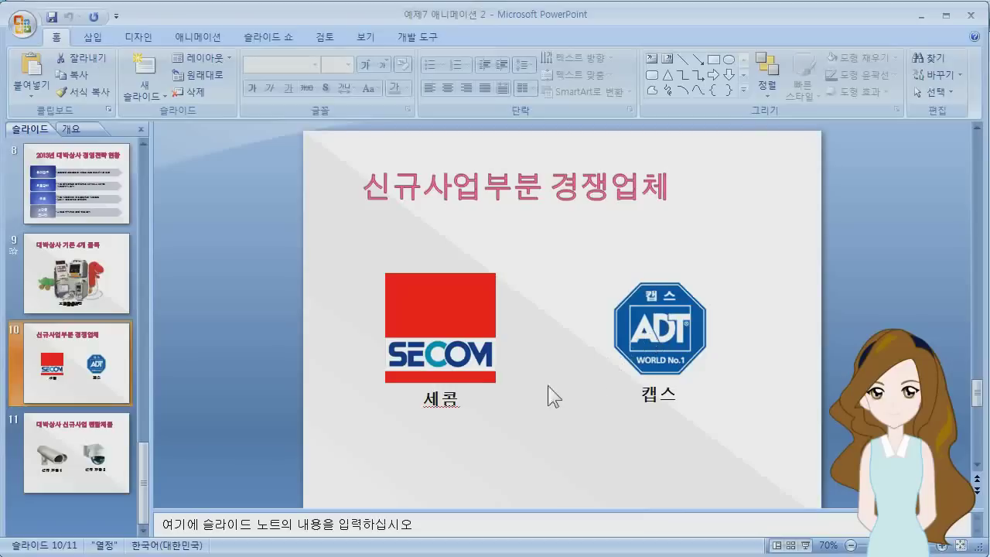
{"action": "left_click", "coordinate": [470, 334]}
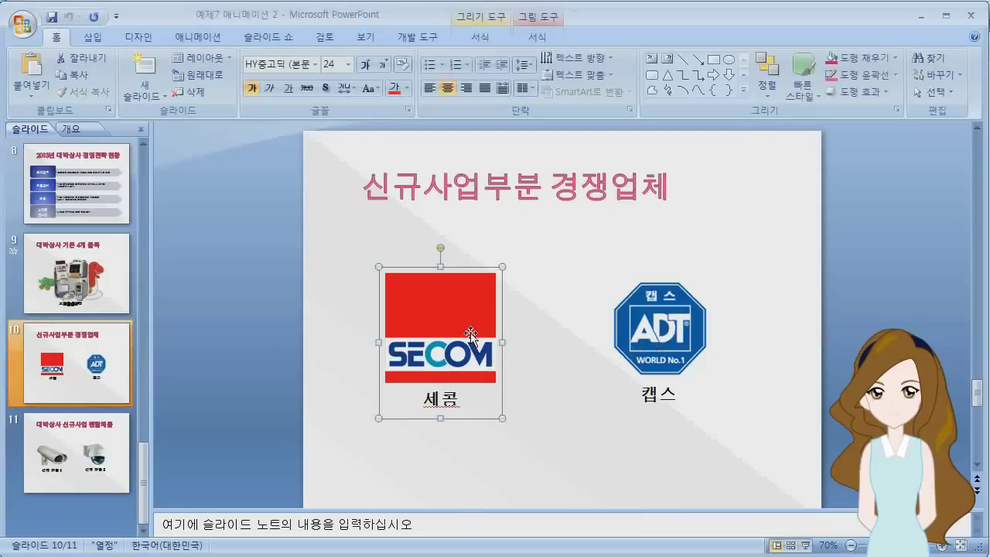
{"action": "left_click", "coordinate": [214, 40]}
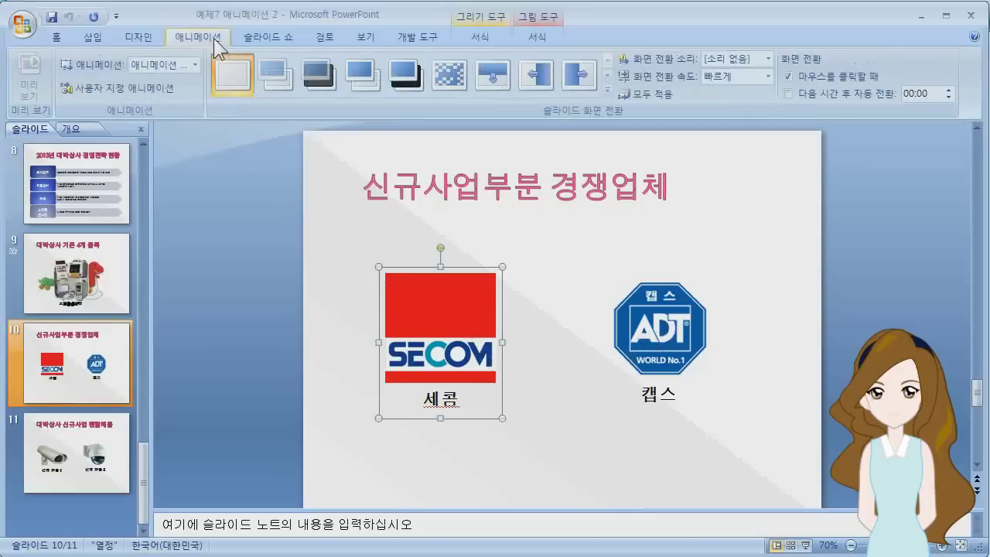
{"action": "left_click", "coordinate": [134, 89]}
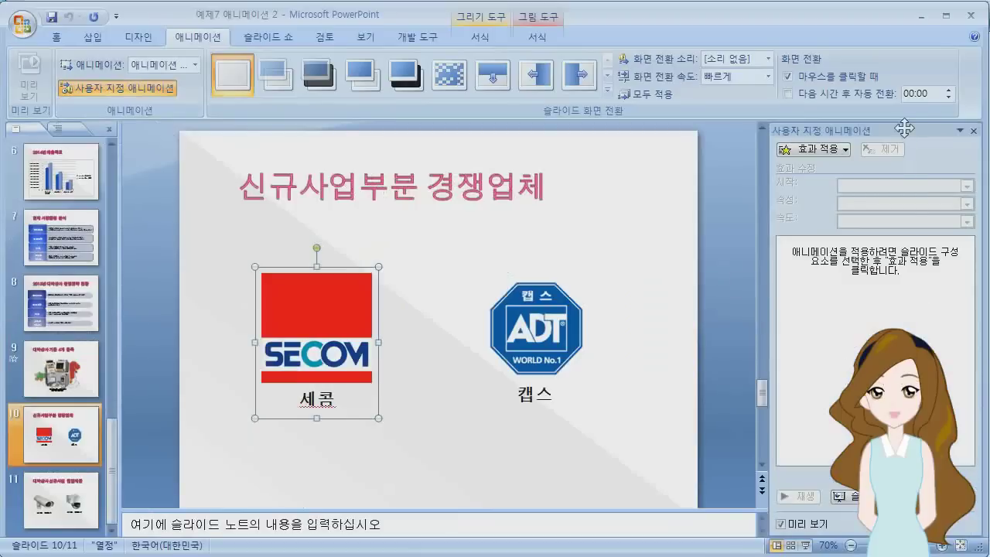
{"action": "left_click", "coordinate": [834, 150]}
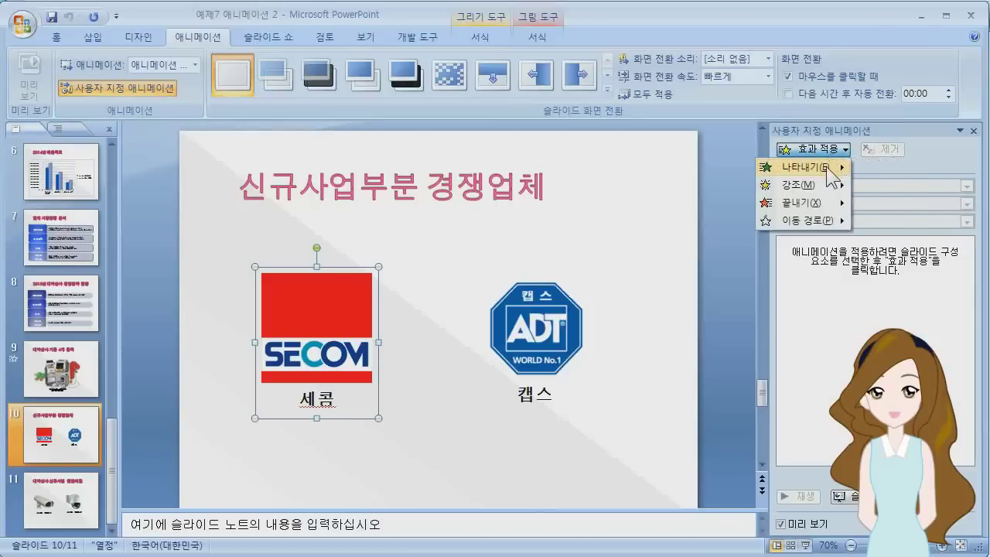
{"action": "mouse_move", "coordinate": [831, 177]}
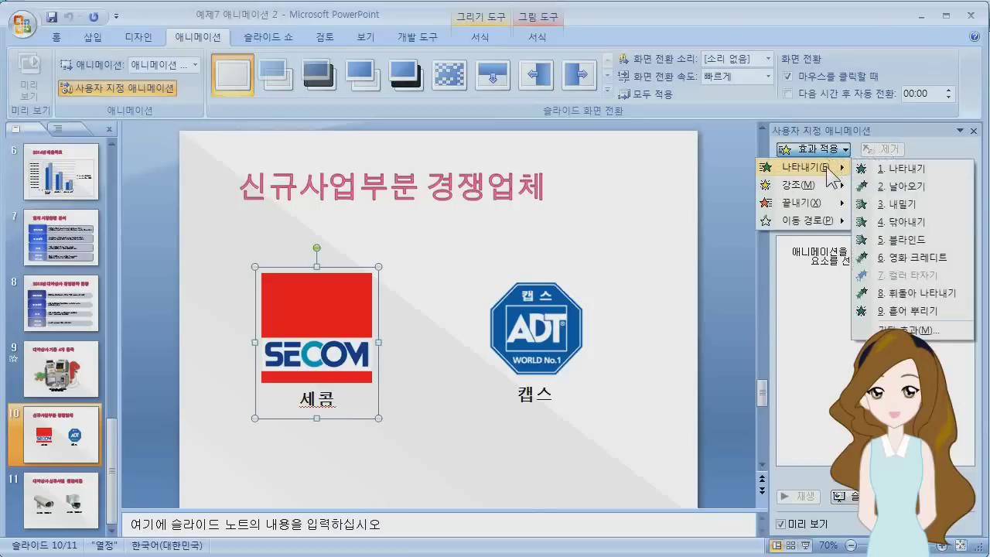
{"action": "left_click", "coordinate": [916, 329]}
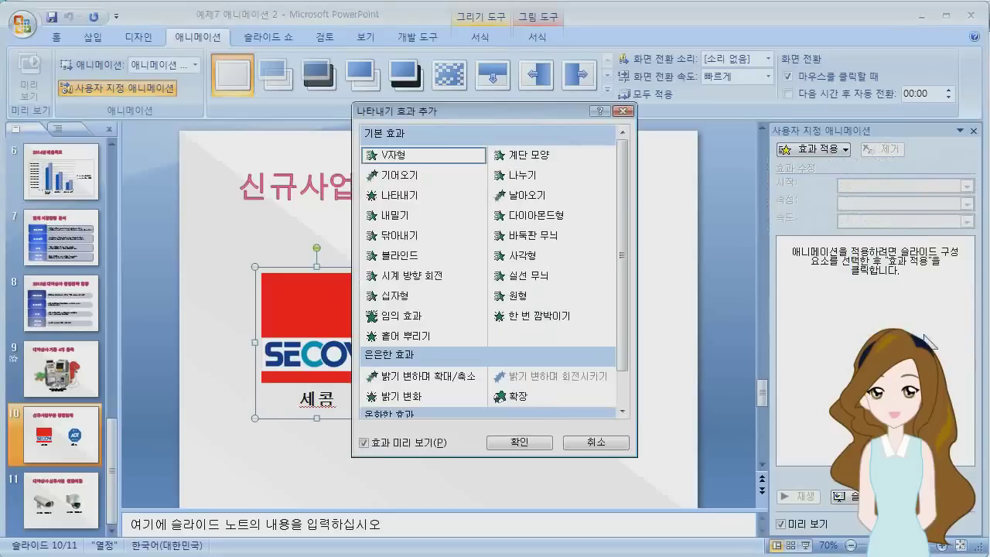
{"action": "left_click", "coordinate": [406, 338]}
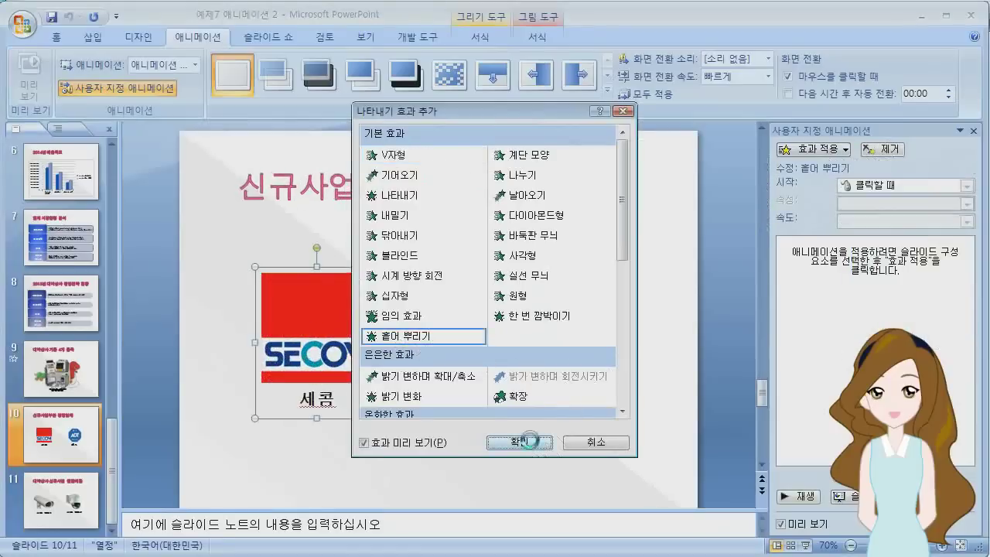
{"action": "left_click", "coordinate": [525, 442]}
{"action": "left_click", "coordinate": [967, 221]}
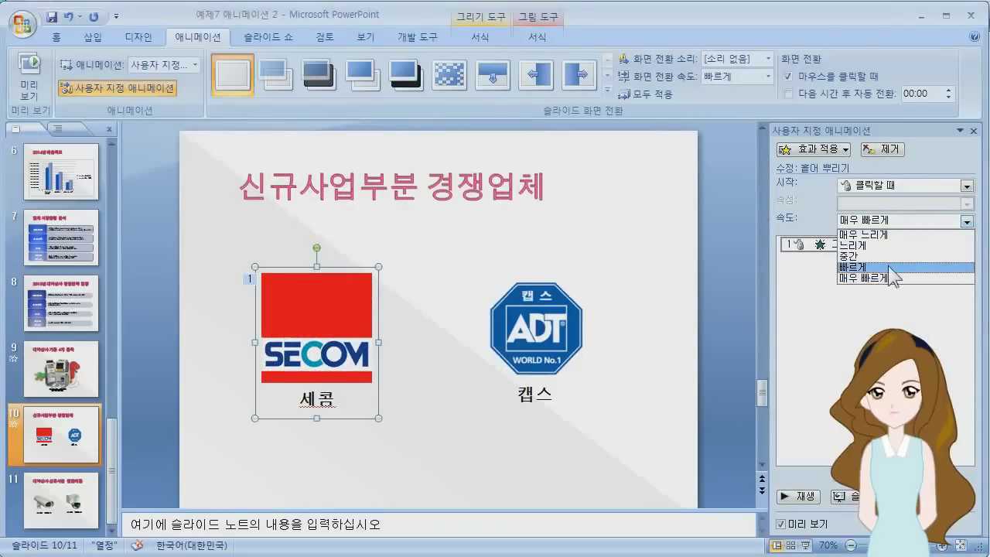
{"action": "left_click", "coordinate": [889, 265]}
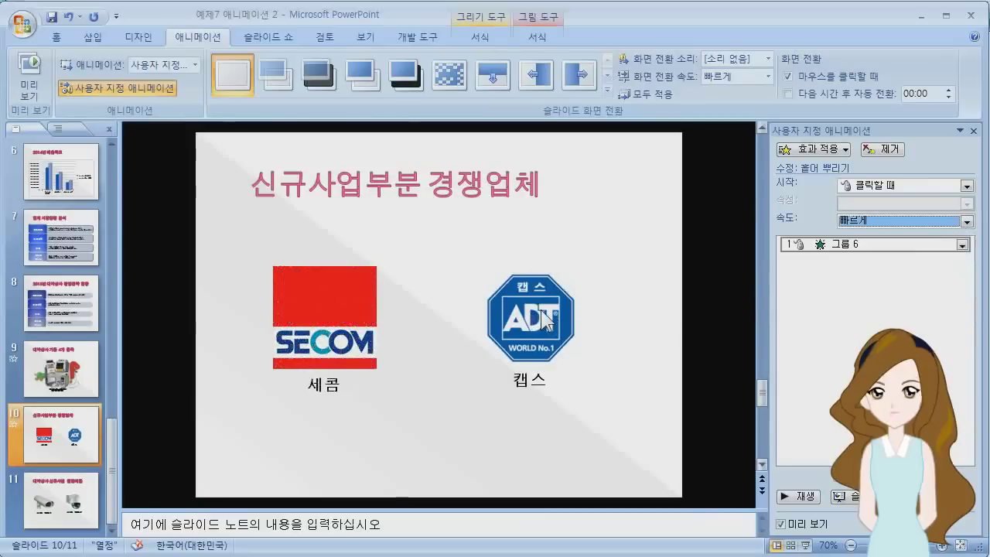
Step: Apply the 흩어 뿌리기 entrance effect to the 캡스 group with the speed 빠르게
{"action": "left_click", "coordinate": [547, 314]}
{"action": "left_click", "coordinate": [836, 150]}
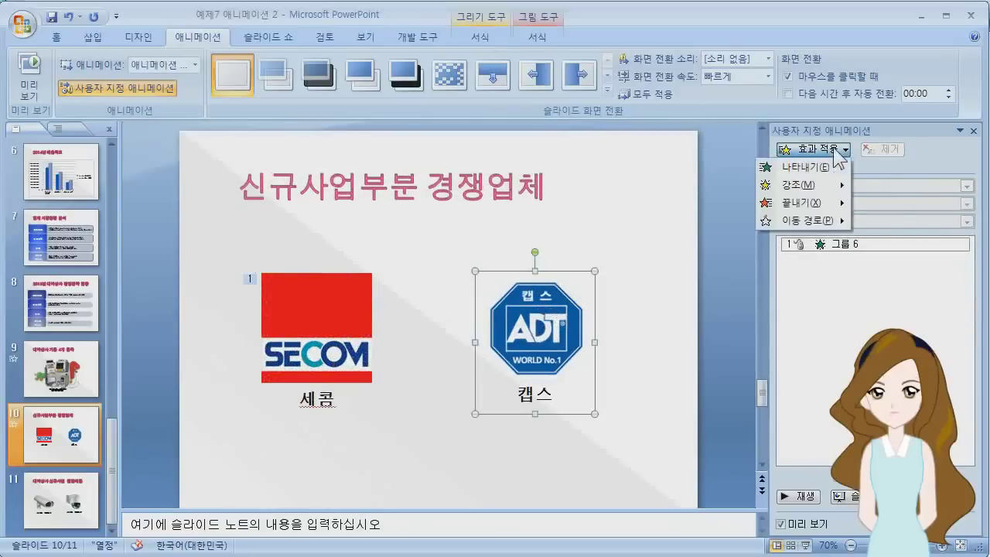
{"action": "mouse_move", "coordinate": [808, 167]}
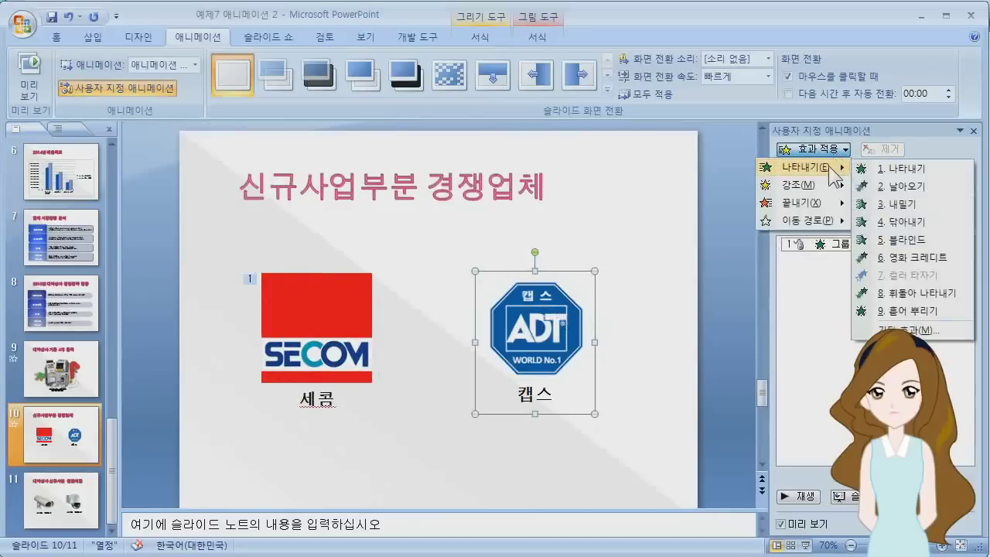
{"action": "left_click", "coordinate": [917, 311]}
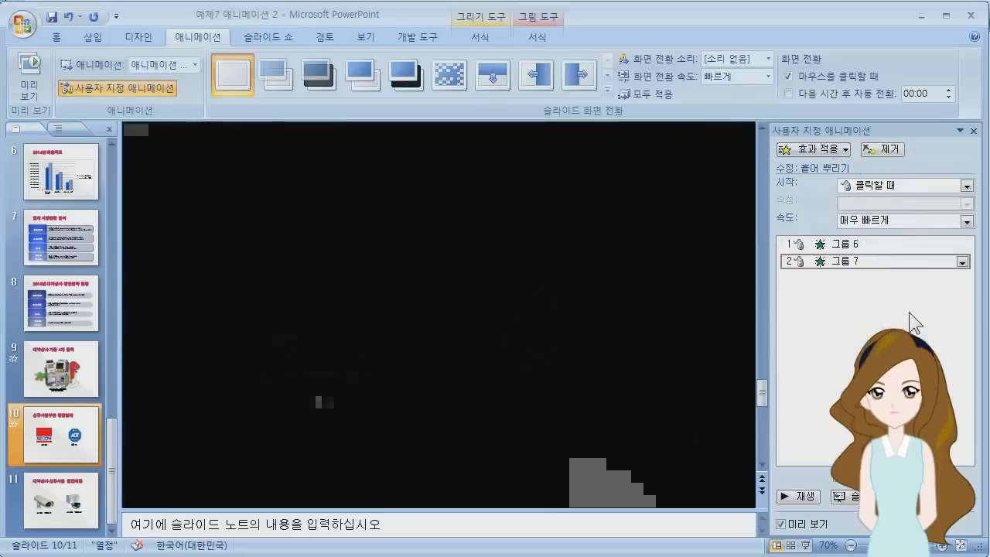
{"action": "left_click", "coordinate": [967, 221]}
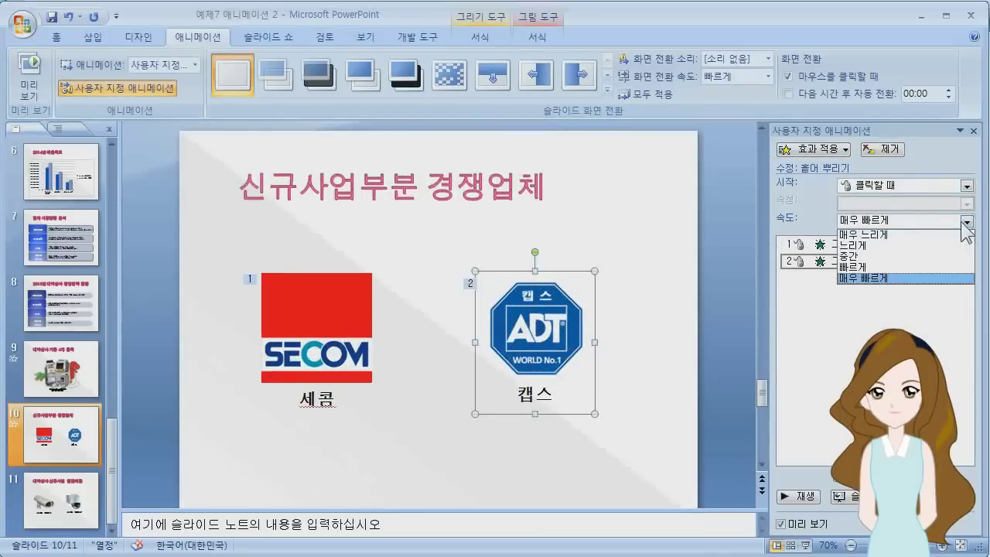
{"action": "left_click", "coordinate": [891, 268]}
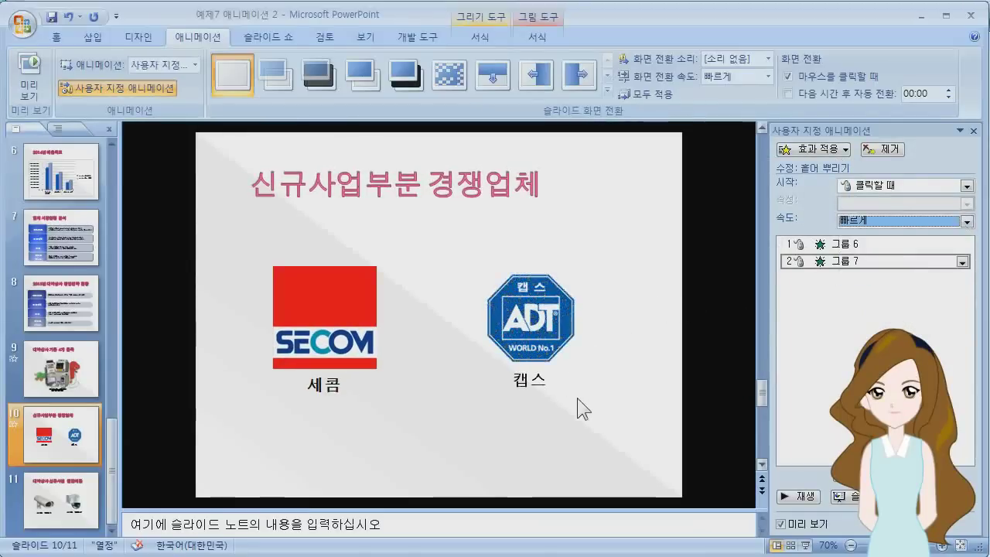
Step: Align the 세콤 and 캡스 groups along their lower edges with 아래쪽 맞춤, and deselect them
{"action": "left_click", "coordinate": [476, 344]}
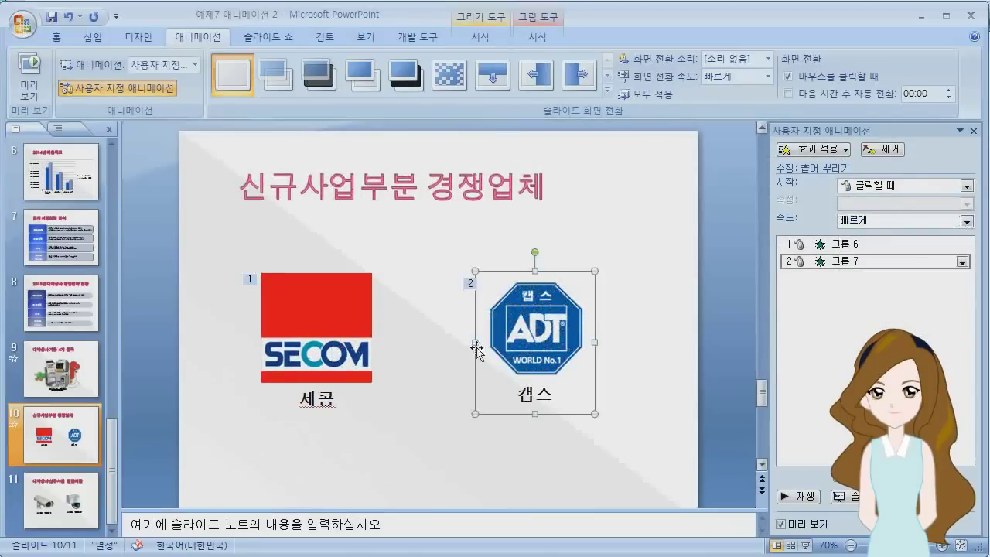
{"action": "left_click", "coordinate": [334, 351]}
{"action": "left_click", "coordinate": [533, 348]}
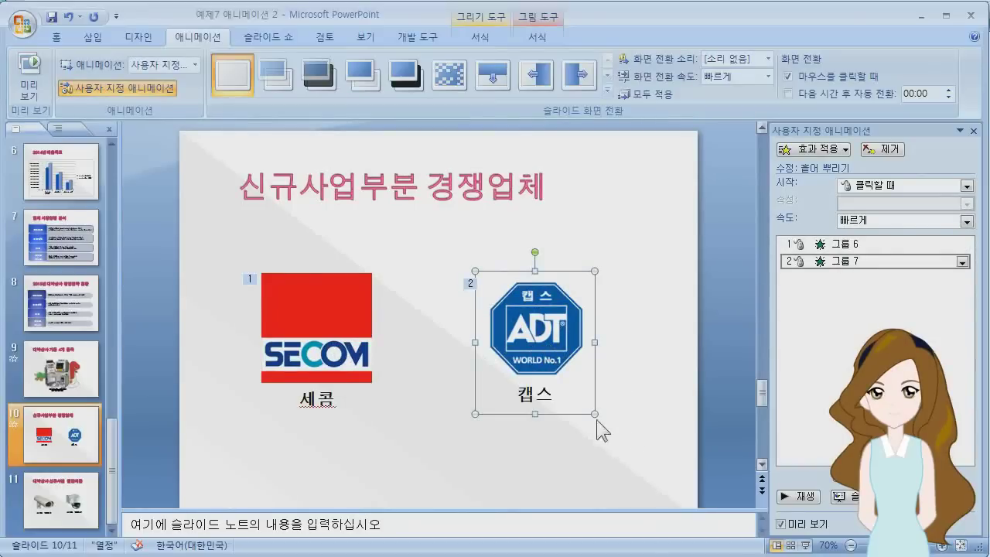
{"action": "left_click", "coordinate": [344, 329]}
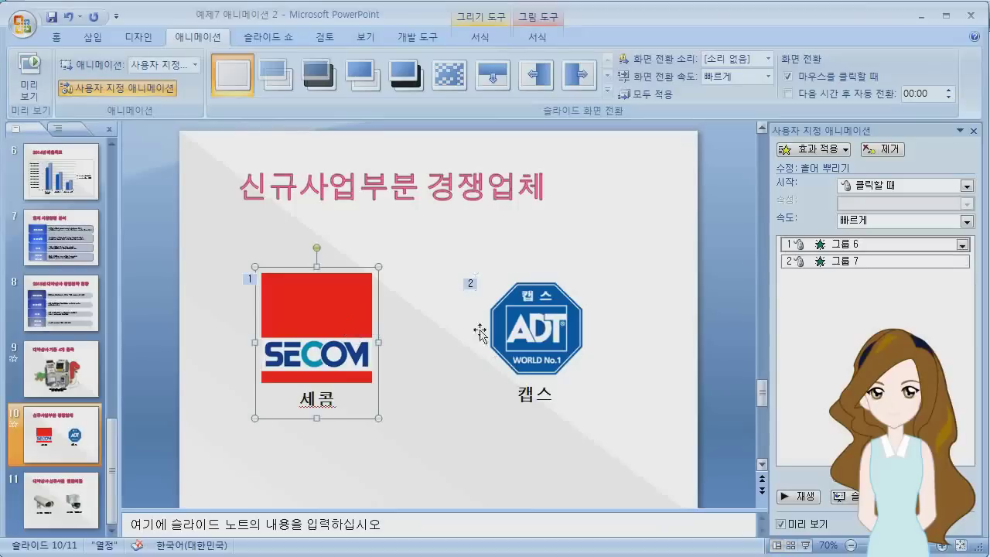
{"action": "left_click", "coordinate": [55, 36]}
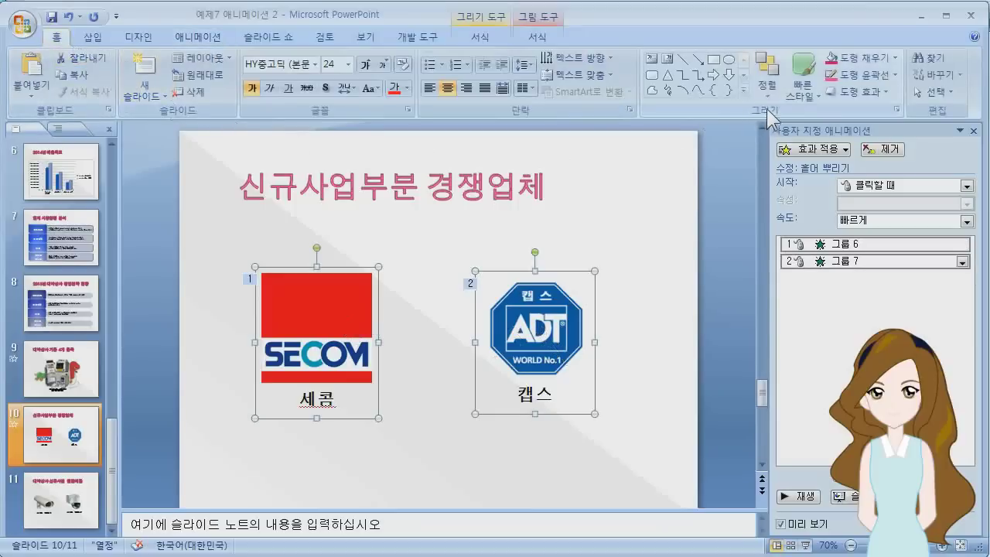
{"action": "left_click", "coordinate": [768, 89]}
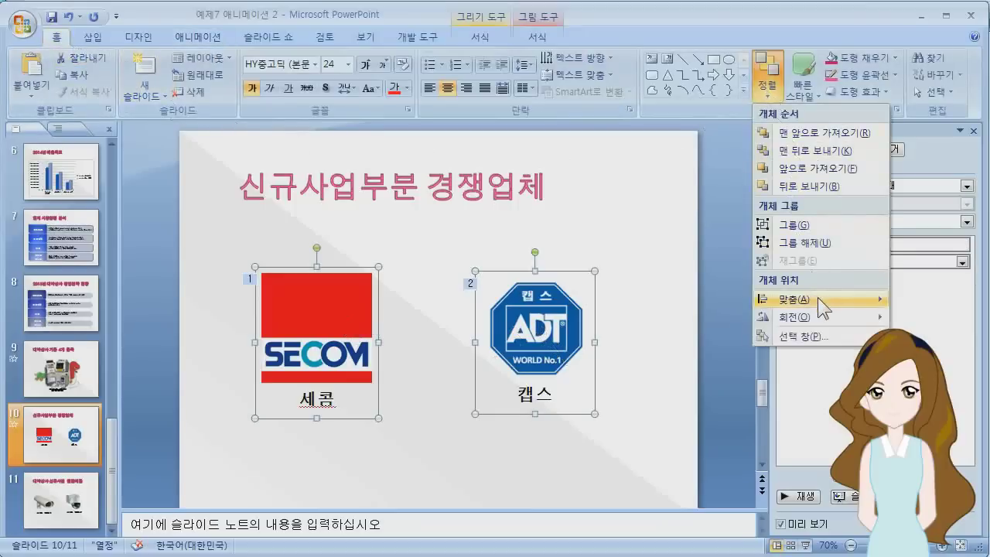
{"action": "mouse_move", "coordinate": [818, 297]}
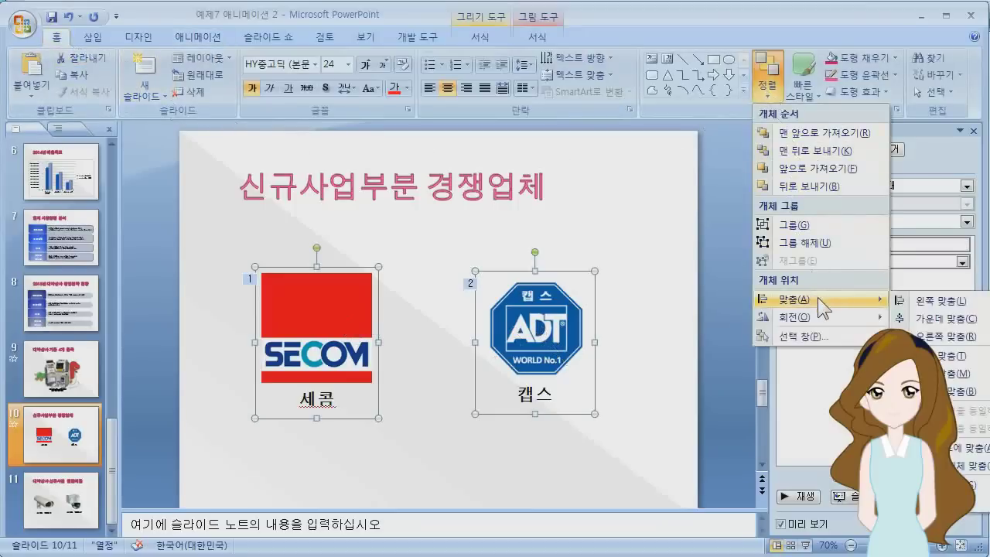
{"action": "left_click", "coordinate": [958, 392]}
{"action": "left_click", "coordinate": [460, 461]}
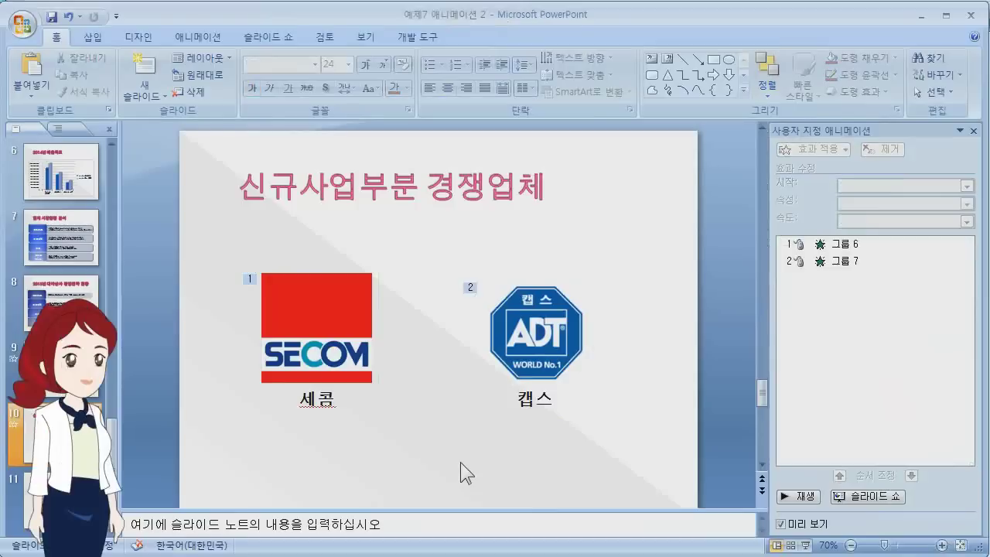
Step: On slide 11, apply the 블라인드 entrance effect to the 신규 제품 1 group with the speed 빠르게
{"action": "scroll", "coordinate": [410, 468], "scroll_direction": "down", "scroll_amount": 1}
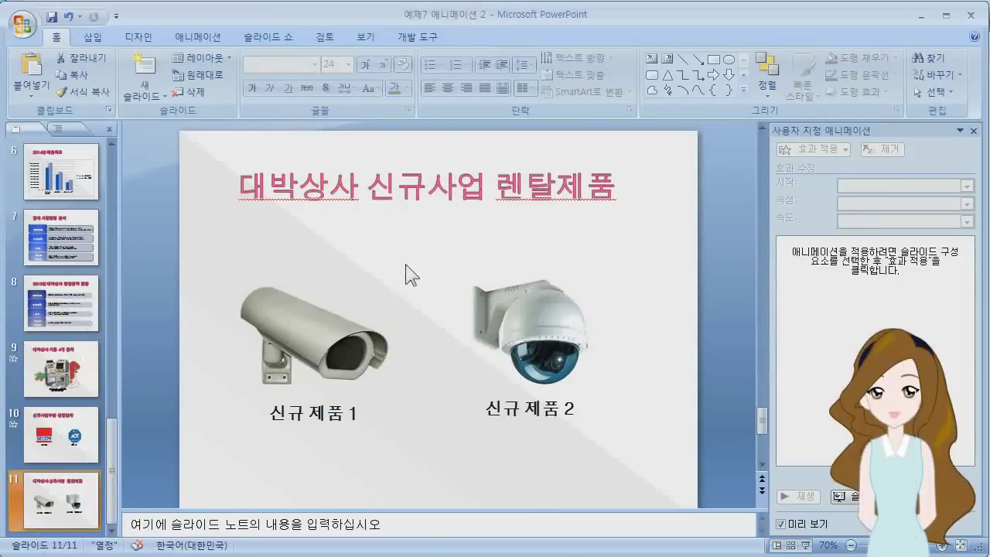
{"action": "left_click", "coordinate": [334, 333]}
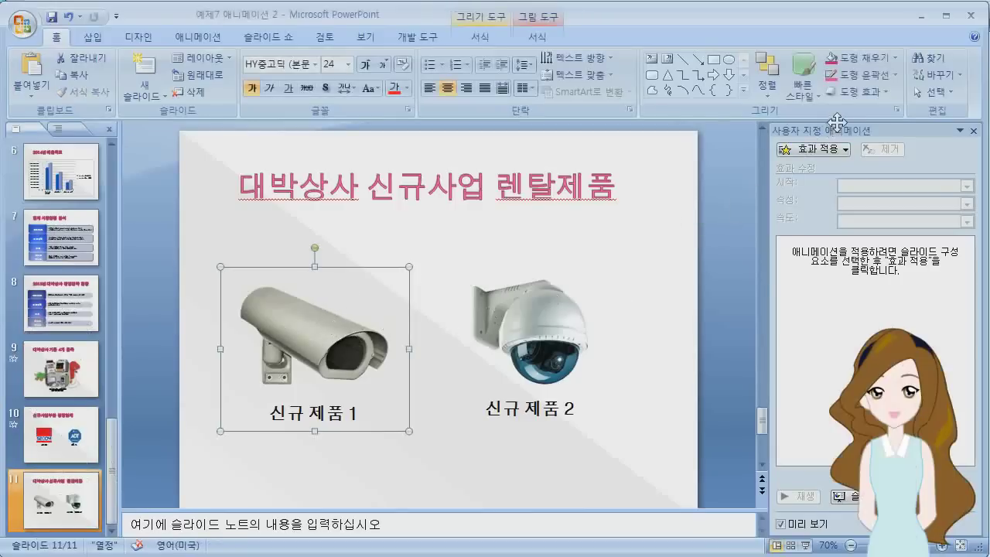
{"action": "left_click", "coordinate": [835, 150]}
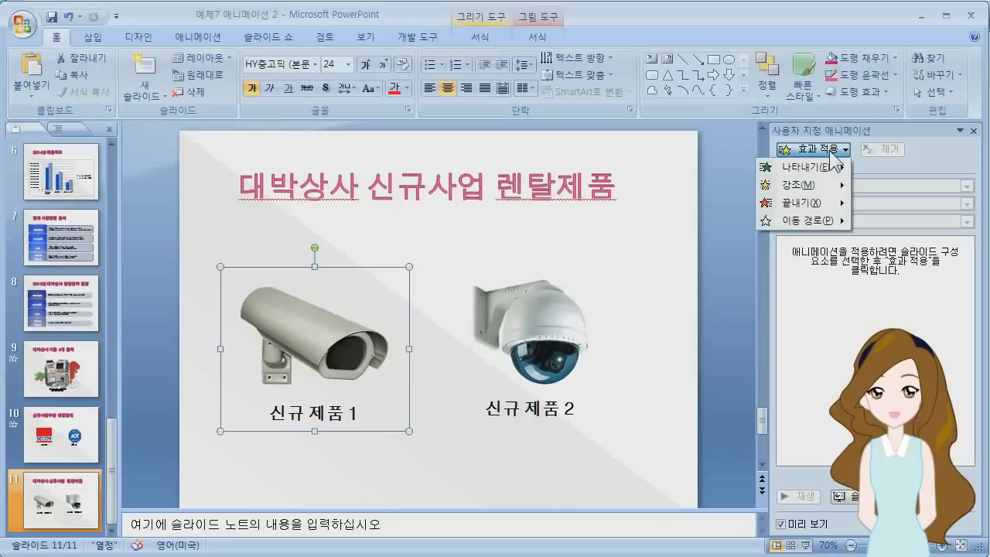
{"action": "mouse_move", "coordinate": [828, 176]}
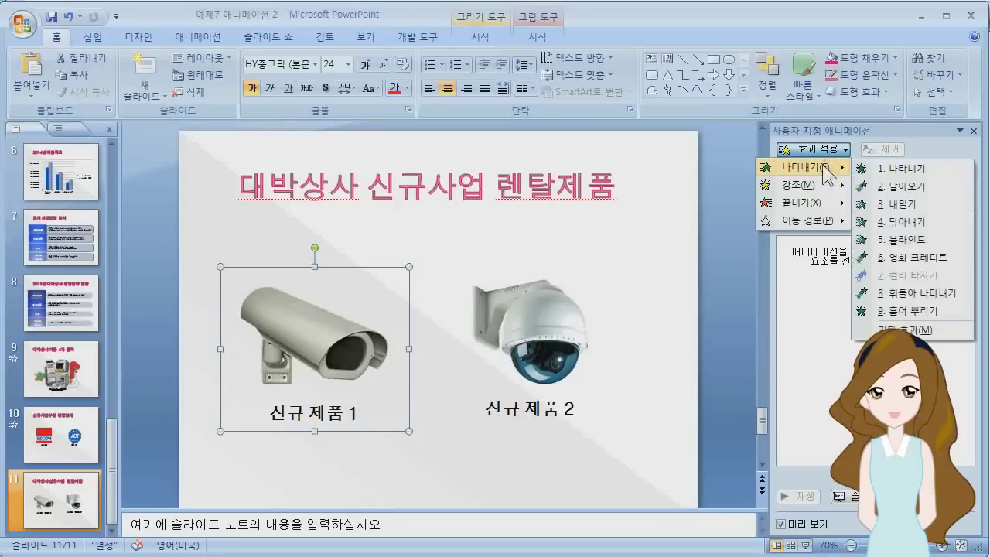
{"action": "left_click", "coordinate": [919, 240]}
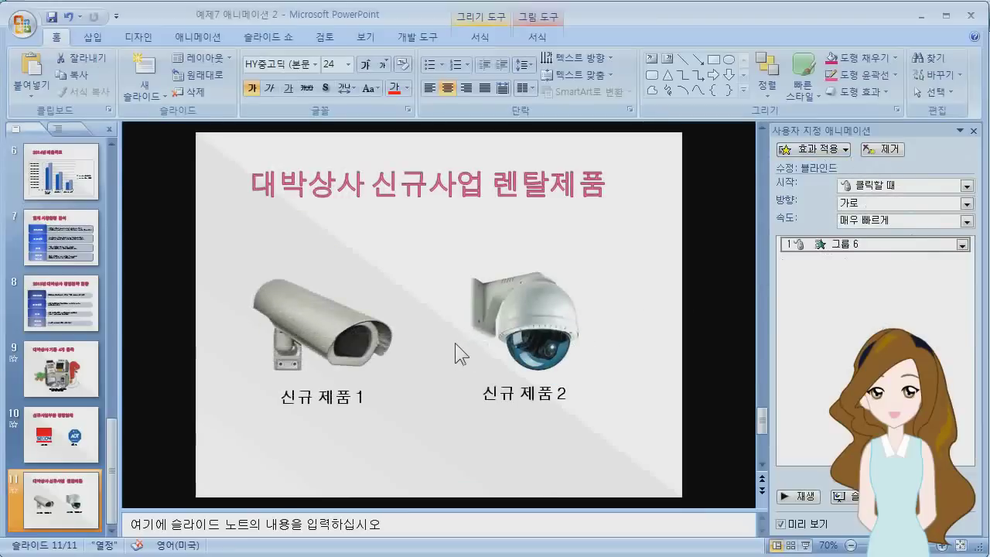
{"action": "left_click", "coordinate": [966, 221]}
{"action": "left_click", "coordinate": [889, 255]}
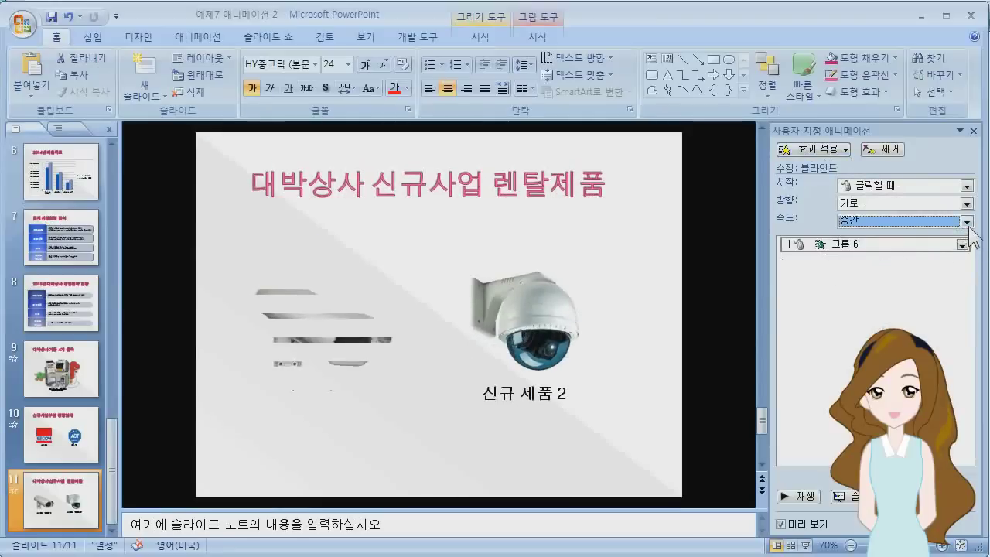
{"action": "left_click", "coordinate": [966, 221]}
{"action": "left_click", "coordinate": [889, 271]}
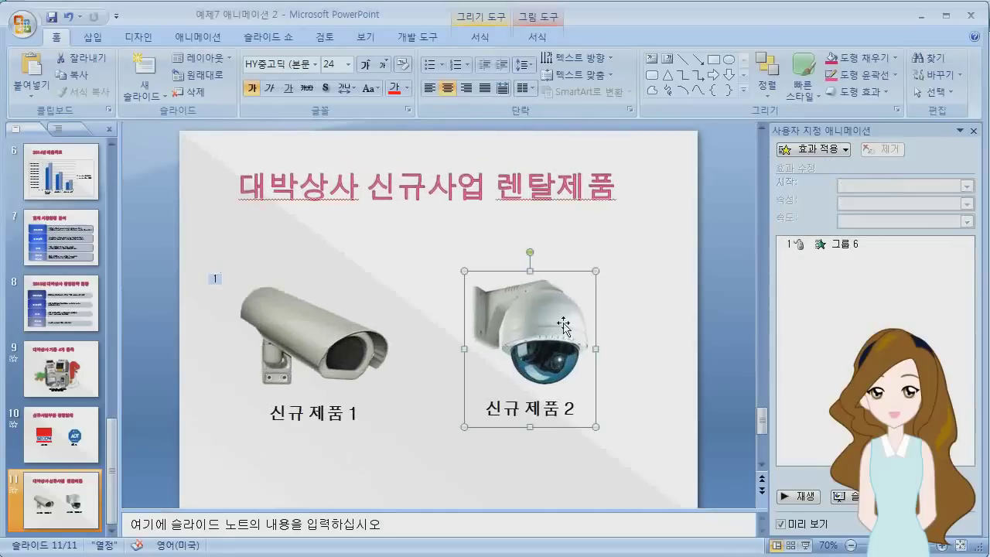
Step: Apply the 흩어 뿌리기 entrance effect to the 신규 제품 2 group with the speed 빠르게
{"action": "left_click", "coordinate": [568, 325]}
{"action": "left_click", "coordinate": [814, 150]}
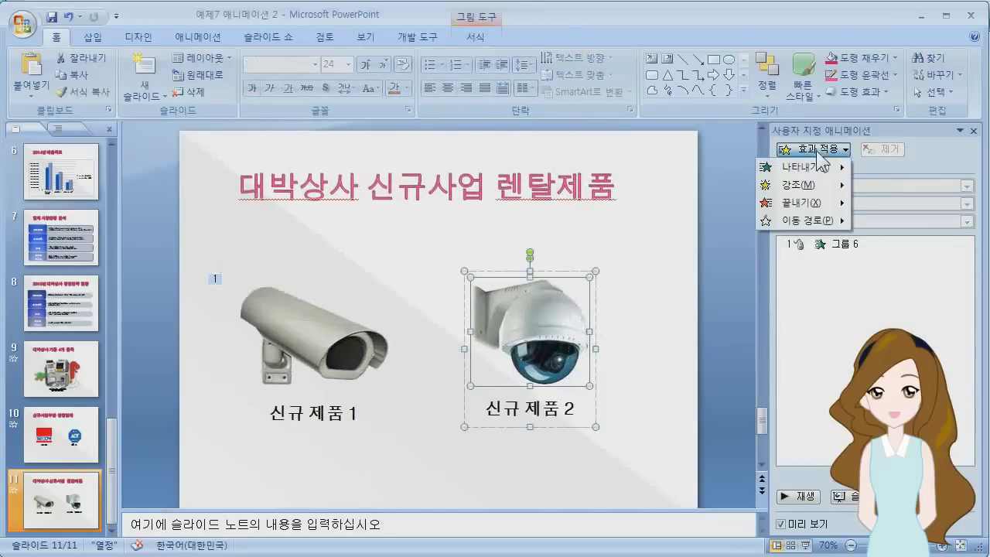
{"action": "mouse_move", "coordinate": [832, 176]}
{"action": "left_click", "coordinate": [905, 310]}
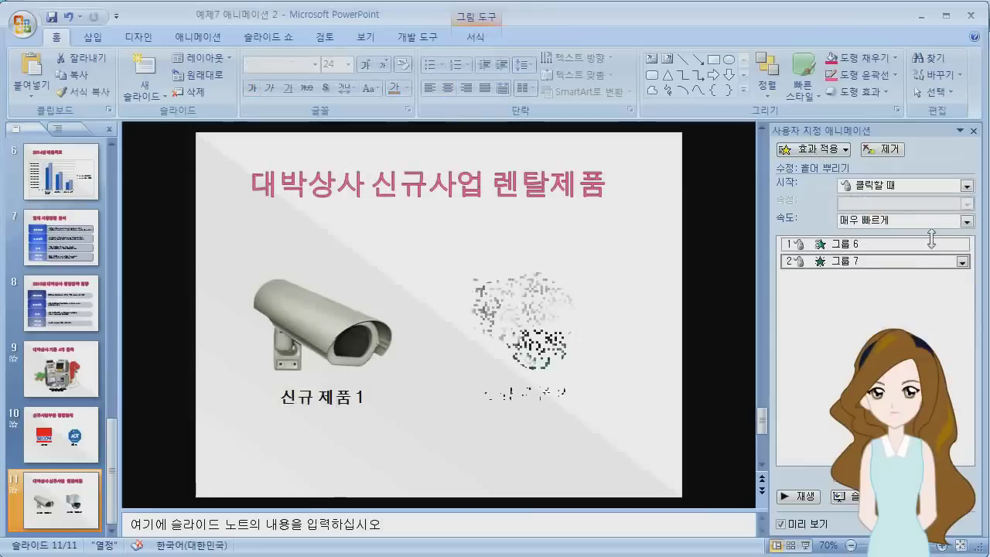
{"action": "left_click", "coordinate": [967, 221]}
{"action": "left_click", "coordinate": [870, 268]}
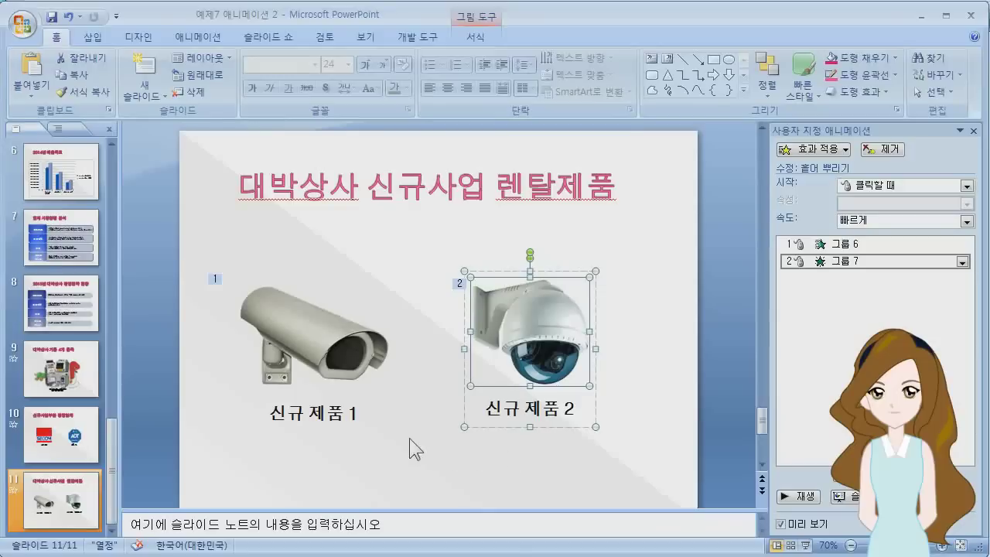
Step: Align the 신규 제품 1 and 신규 제품 2 groups along their lower edges with 아래쪽 맞춤
{"action": "left_click", "coordinate": [341, 354]}
{"action": "left_click", "coordinate": [533, 341], "text": "shift"}
{"action": "left_click", "coordinate": [766, 73]}
{"action": "mouse_move", "coordinate": [846, 302]}
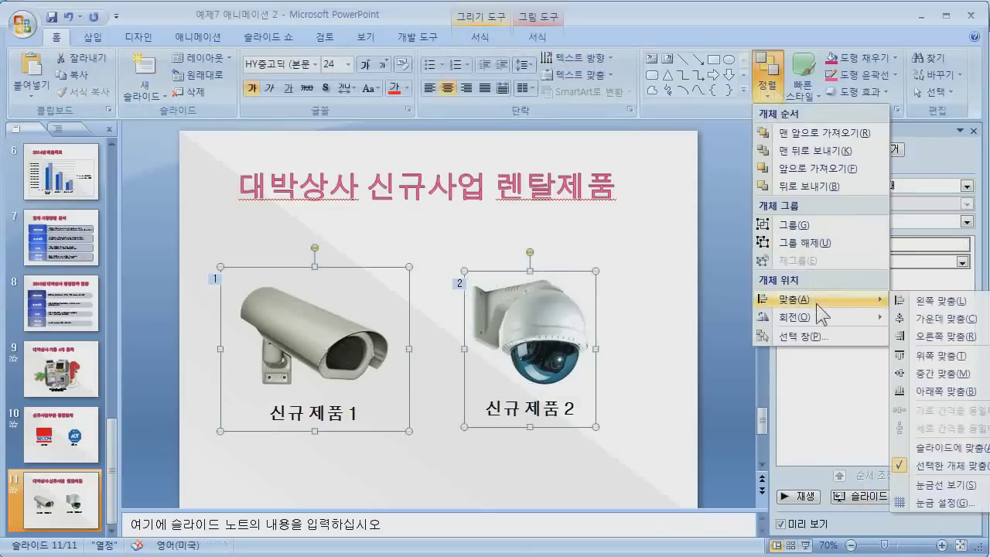
{"action": "left_click", "coordinate": [928, 402]}
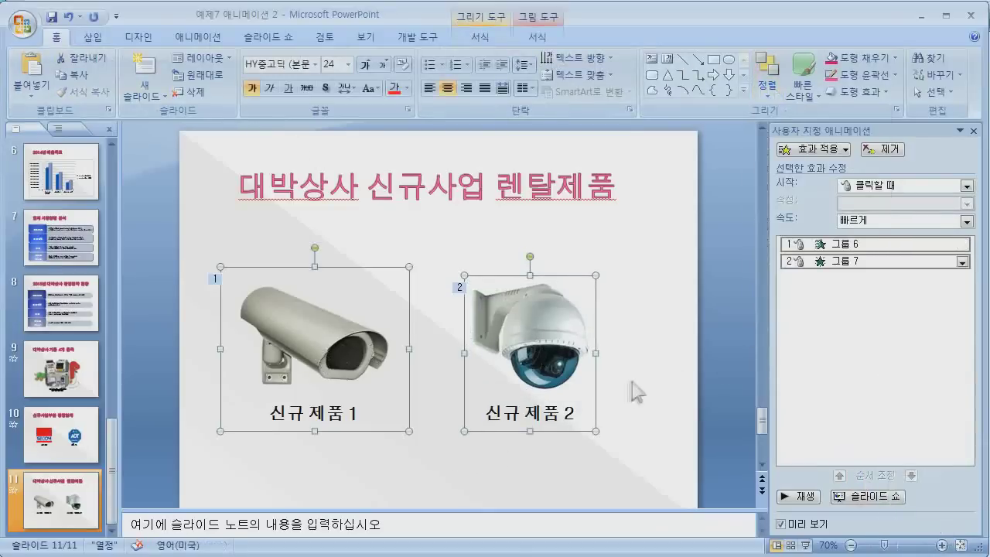
Step: Run the slide show from slide 9 to check the entrance and exit animations, and end the show
{"action": "left_click", "coordinate": [69, 381]}
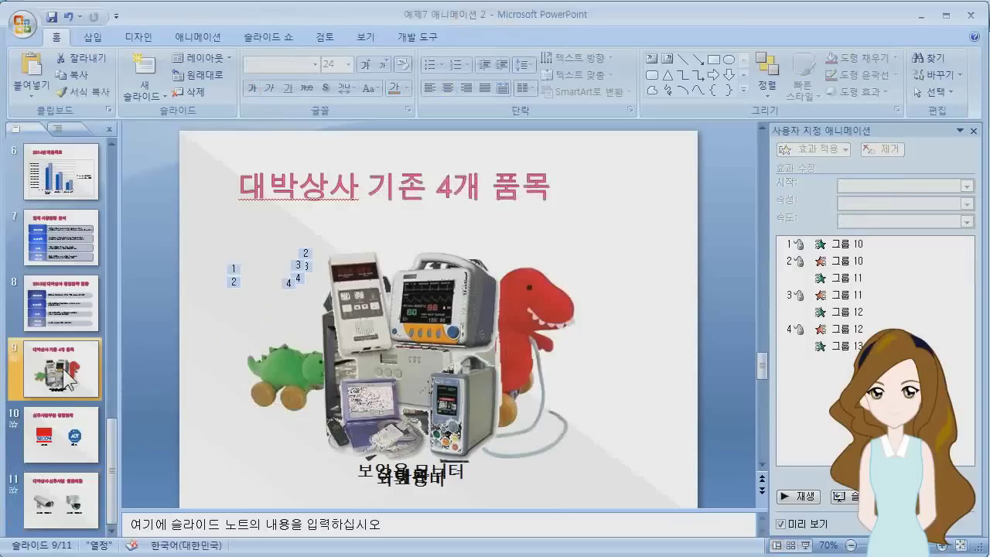
{"action": "left_click", "coordinate": [260, 37]}
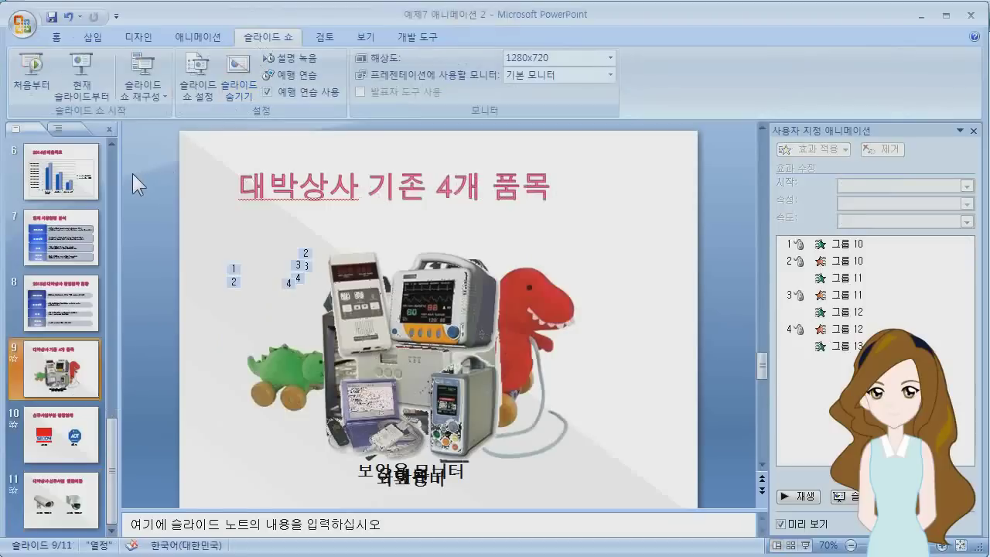
{"action": "left_click", "coordinate": [83, 96]}
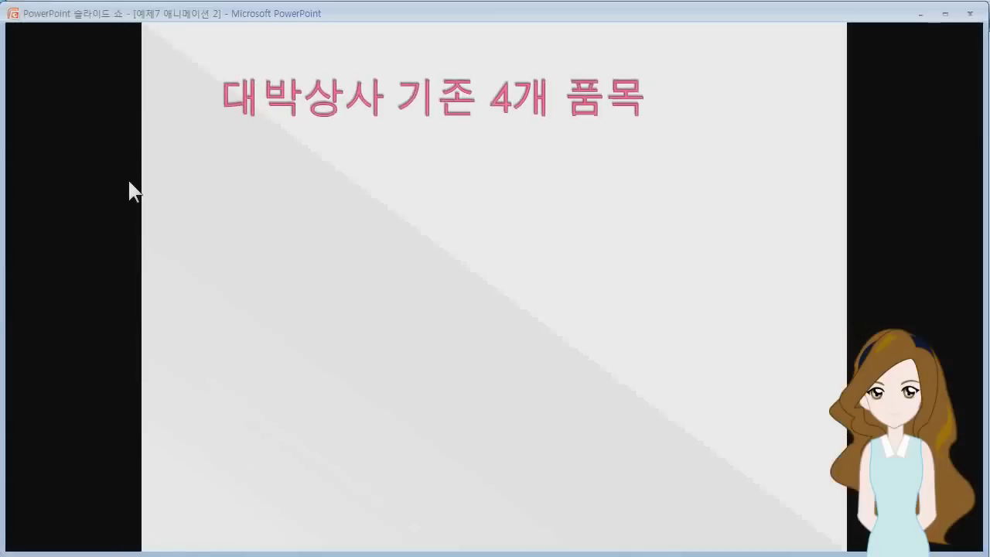
{"action": "left_click", "coordinate": [128, 177]}
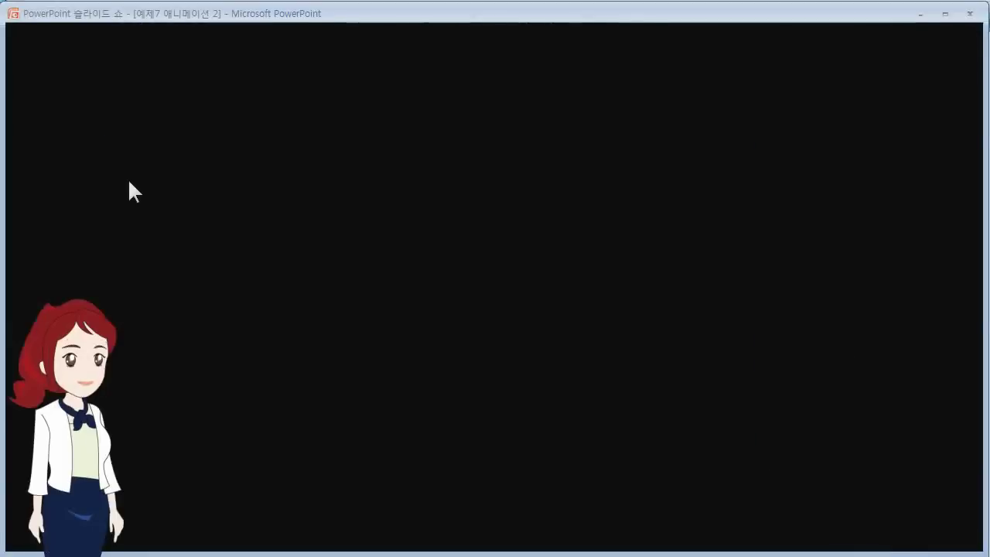
{"action": "left_click", "coordinate": [129, 184]}
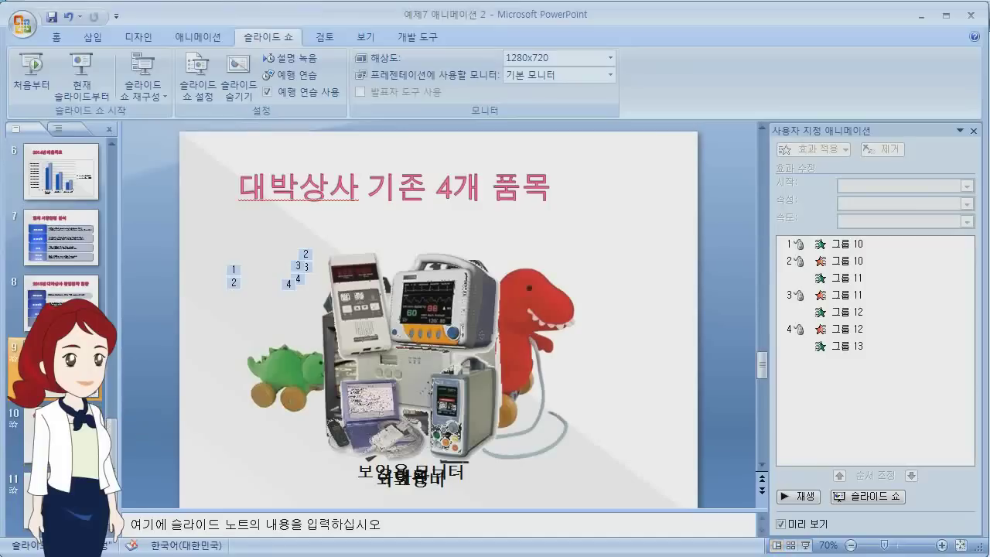
Step: Apply the downward cover transition from the 밀어내기 및 덮기 group to slides 9, 10 and 11
{"action": "left_click", "coordinate": [182, 35]}
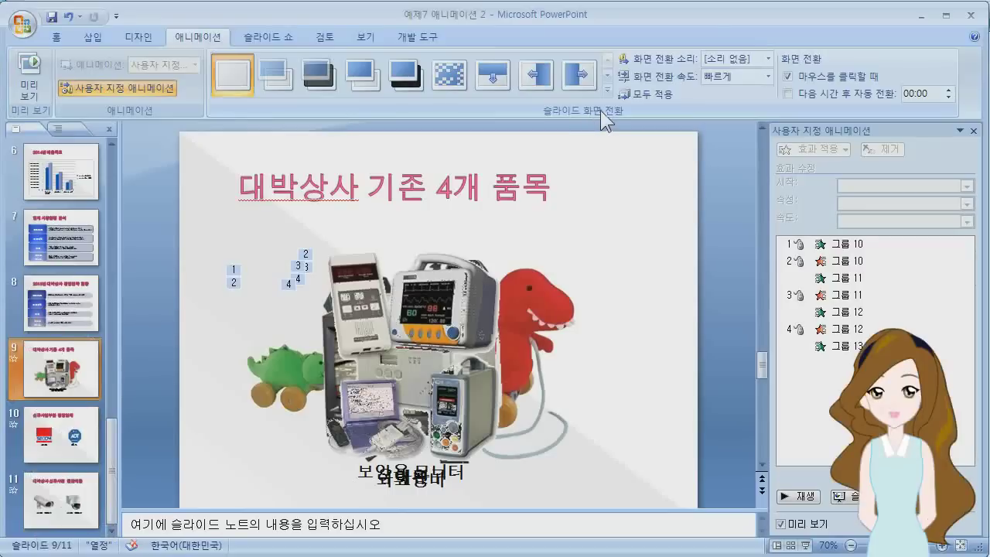
{"action": "left_click", "coordinate": [607, 91]}
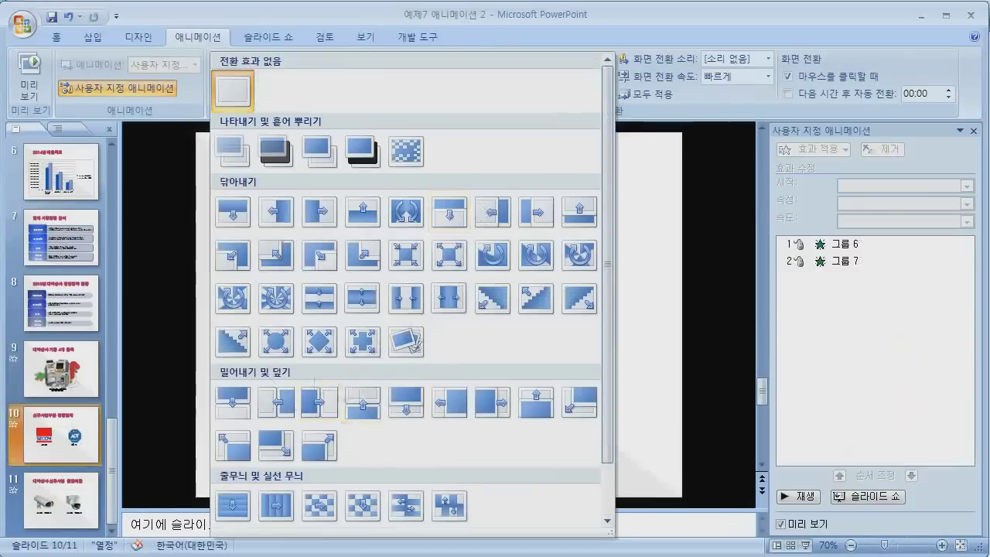
{"action": "left_click", "coordinate": [406, 402]}
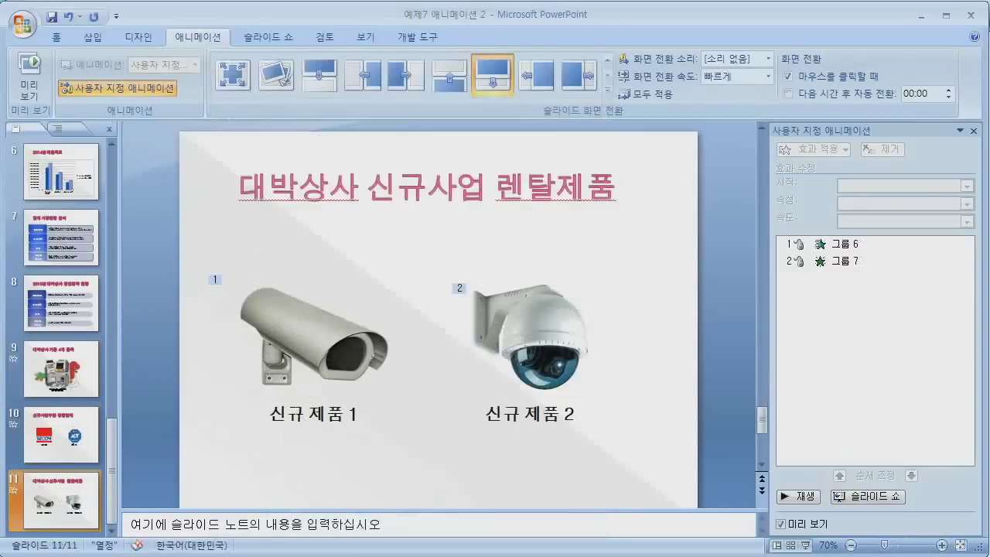
Step: Run the slide show from slide 9 to check the slide transitions, end the show and go to slide 11
{"action": "left_click", "coordinate": [61, 369]}
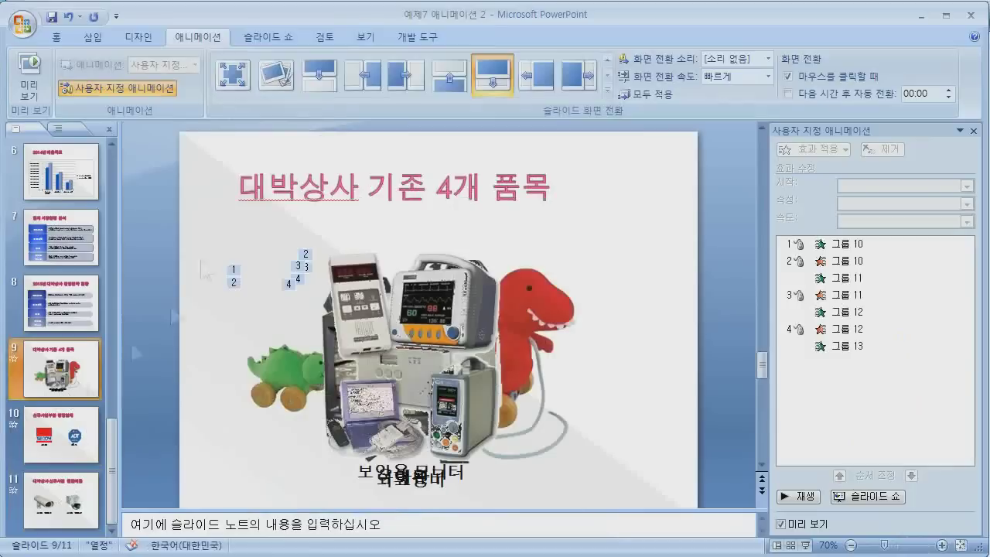
{"action": "left_click", "coordinate": [268, 36]}
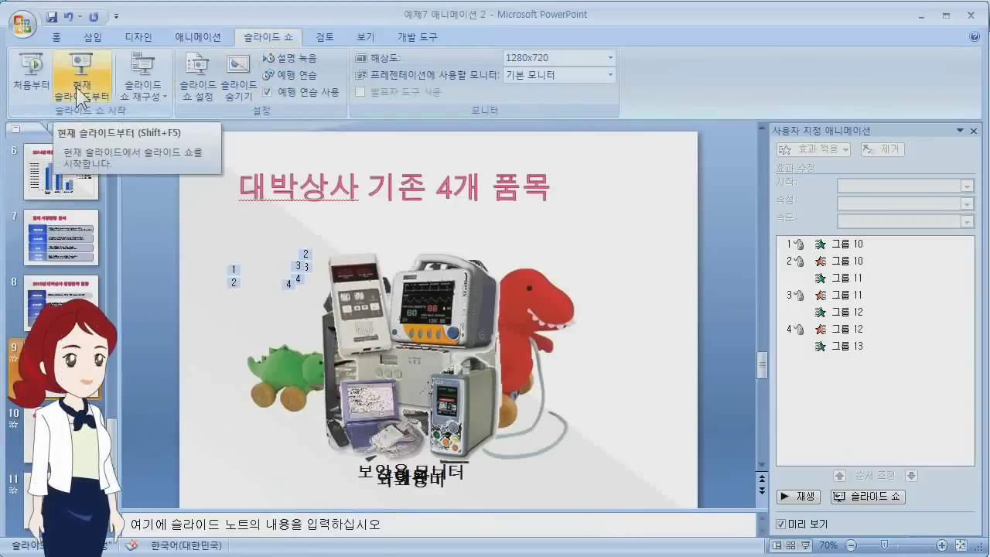
{"action": "left_click", "coordinate": [78, 91]}
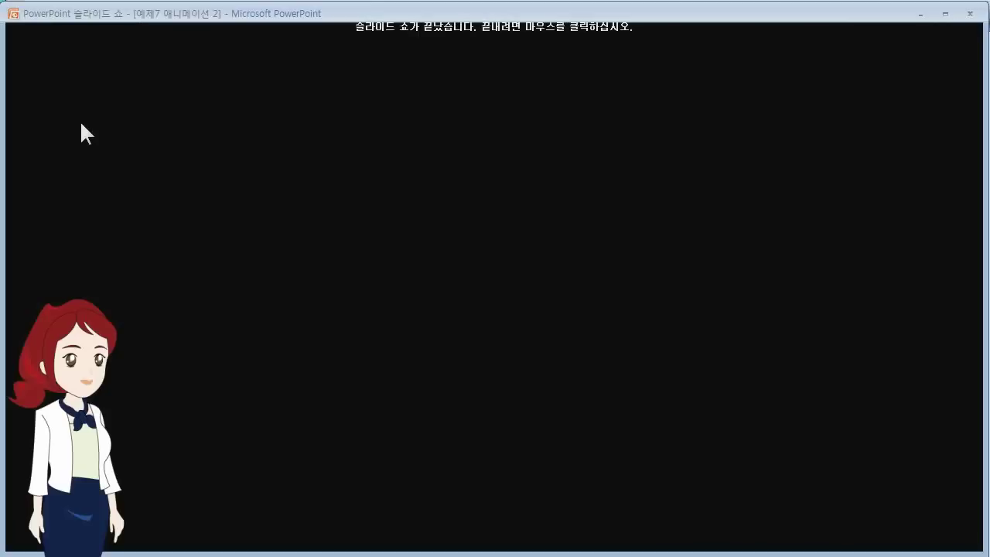
{"action": "left_click", "coordinate": [81, 123]}
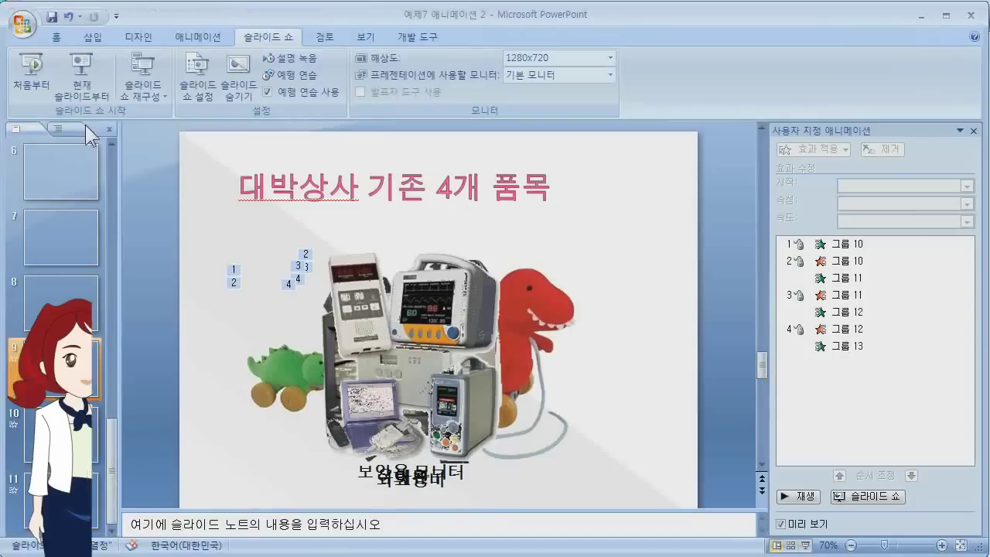
{"action": "left_click", "coordinate": [93, 477]}
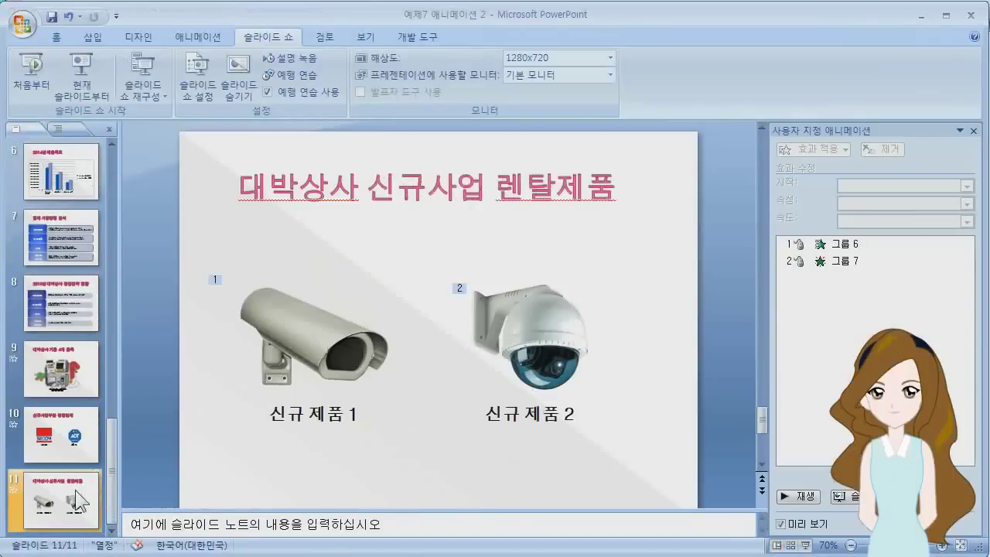
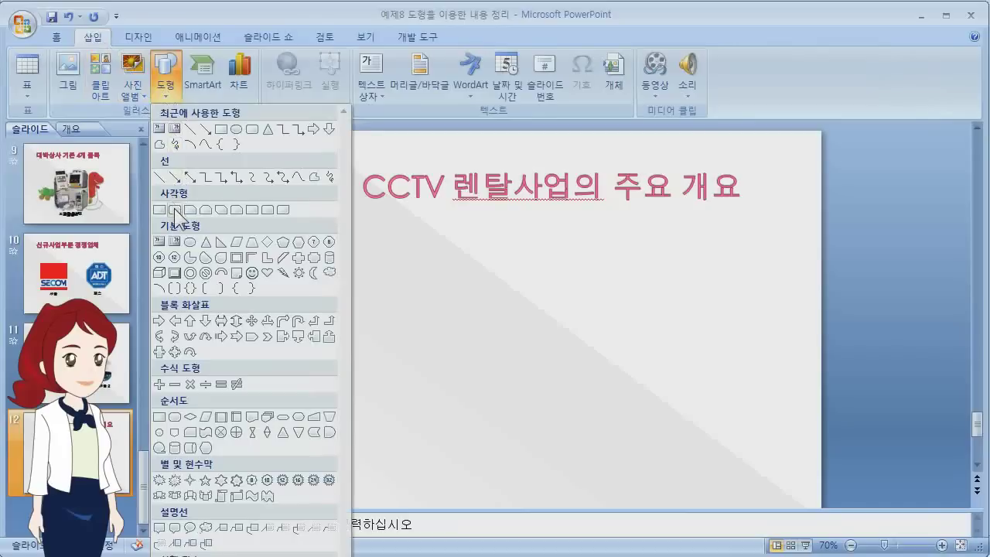
Step: On slide 12, draw a rounded rectangle about 9.3 by 5.3 inches below the title and reduce its corner rounding
{"action": "left_click", "coordinate": [177, 211]}
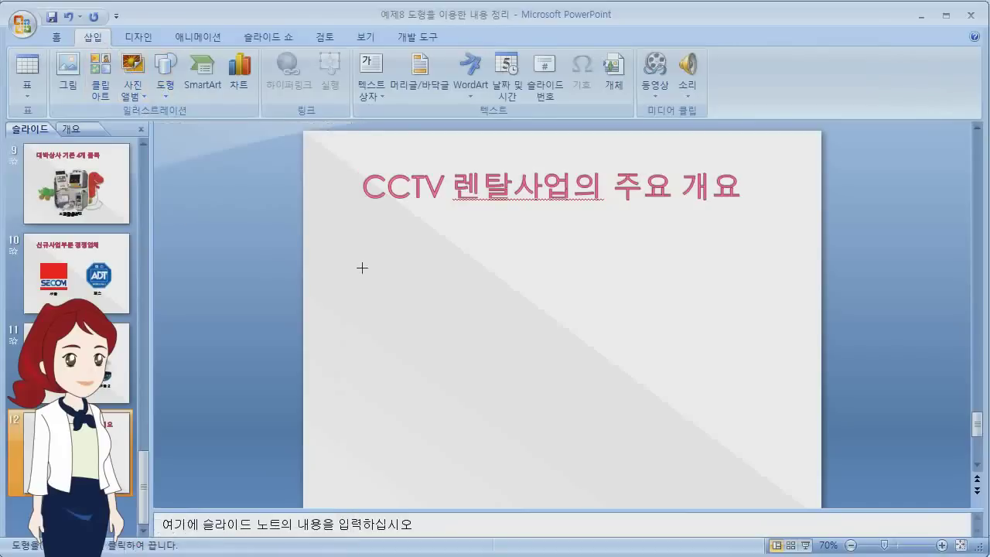
{"action": "mouse_move", "coordinate": [319, 229]}
{"action": "left_mouse_down"}
{"action": "mouse_move", "coordinate": [486, 351]}
{"action": "mouse_move", "coordinate": [713, 435]}
{"action": "mouse_move", "coordinate": [771, 467]}
{"action": "mouse_move", "coordinate": [806, 506]}
{"action": "mouse_move", "coordinate": [799, 471]}
{"action": "mouse_move", "coordinate": [813, 506]}
{"action": "mouse_move", "coordinate": [804, 484]}
{"action": "left_mouse_up"}
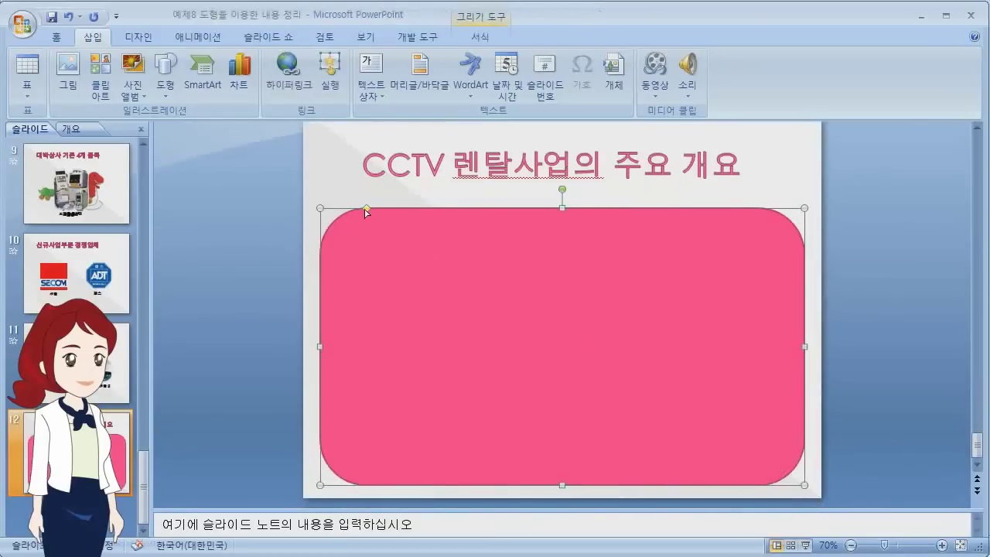
{"action": "left_click_drag", "start_coordinate": [367, 211], "coordinate": [335, 209]}
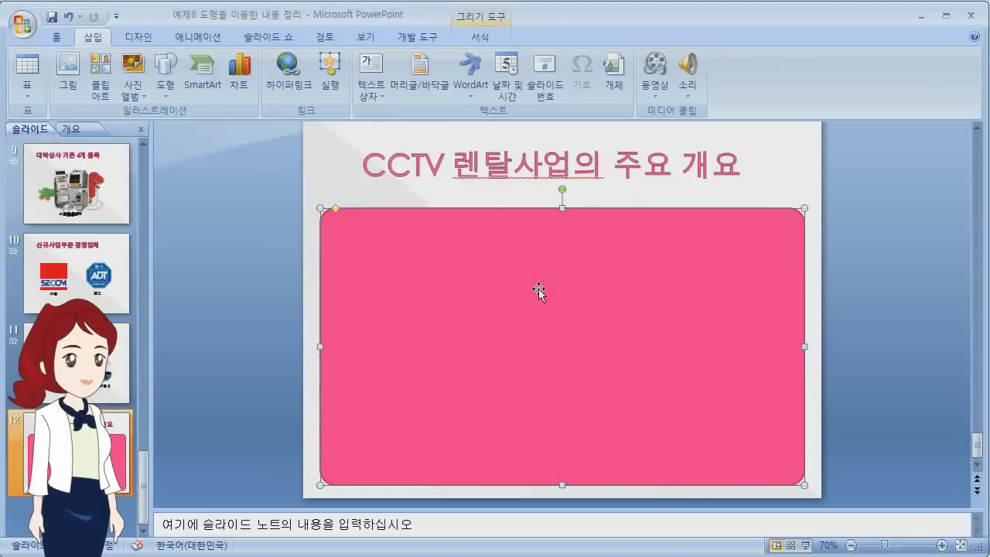
Step: Give the rounded rectangle the gray gradient shape style from the fourth row and the first 입체 효과 bevel preset
{"action": "left_click", "coordinate": [473, 37]}
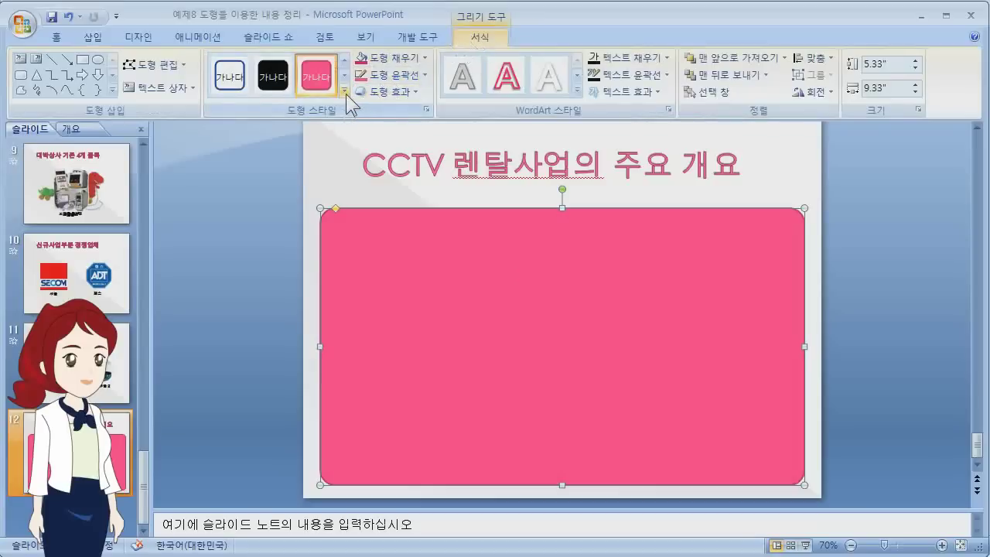
{"action": "left_click", "coordinate": [344, 91]}
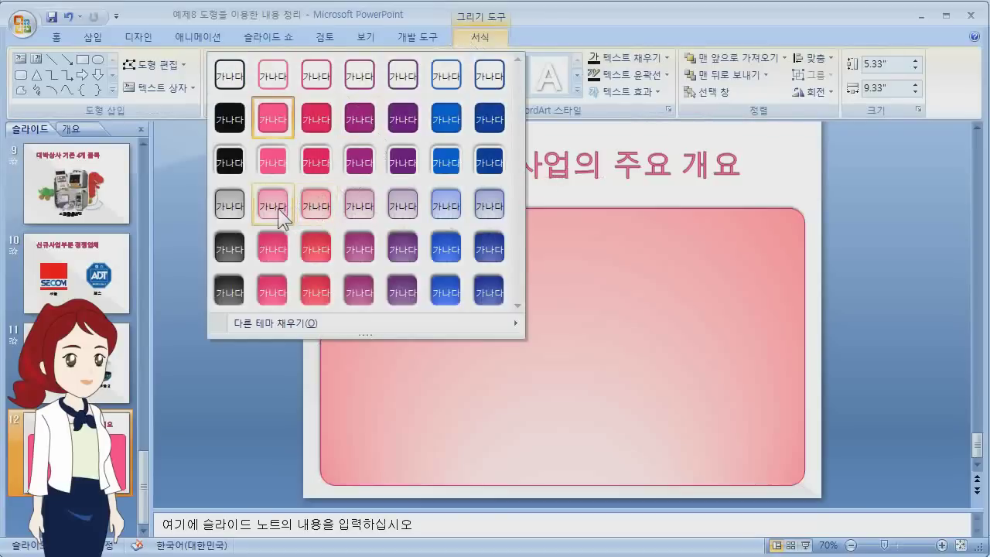
{"action": "left_click", "coordinate": [241, 210]}
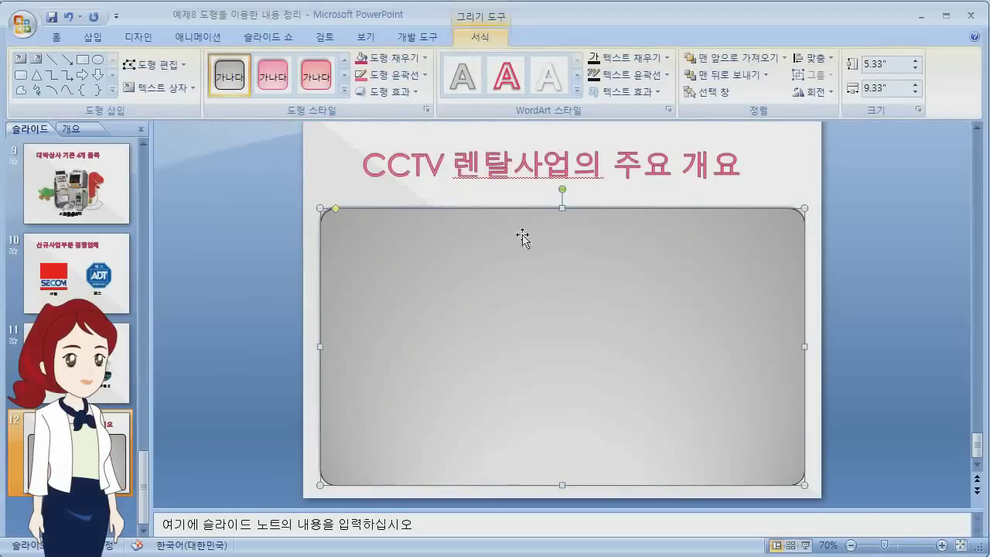
{"action": "left_click", "coordinate": [408, 92]}
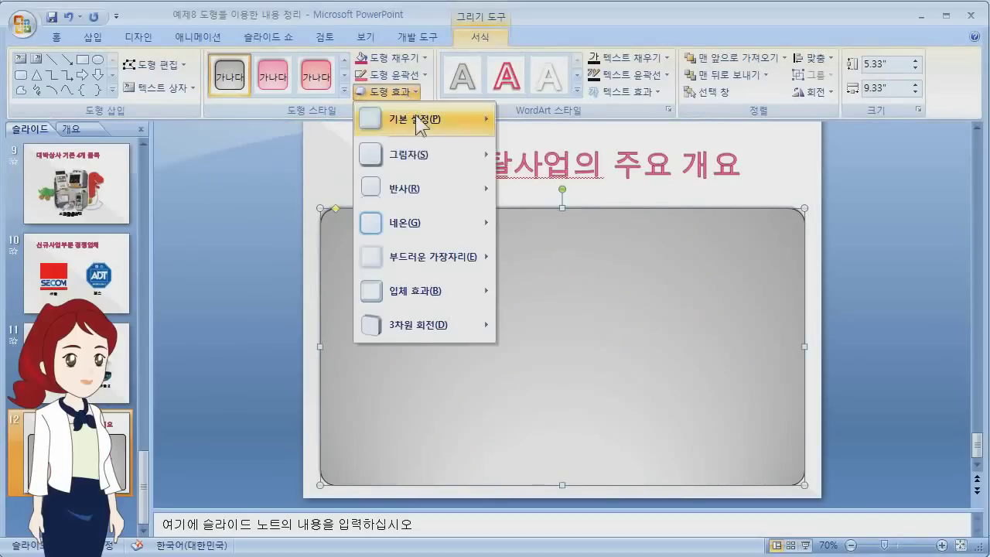
{"action": "mouse_move", "coordinate": [417, 290]}
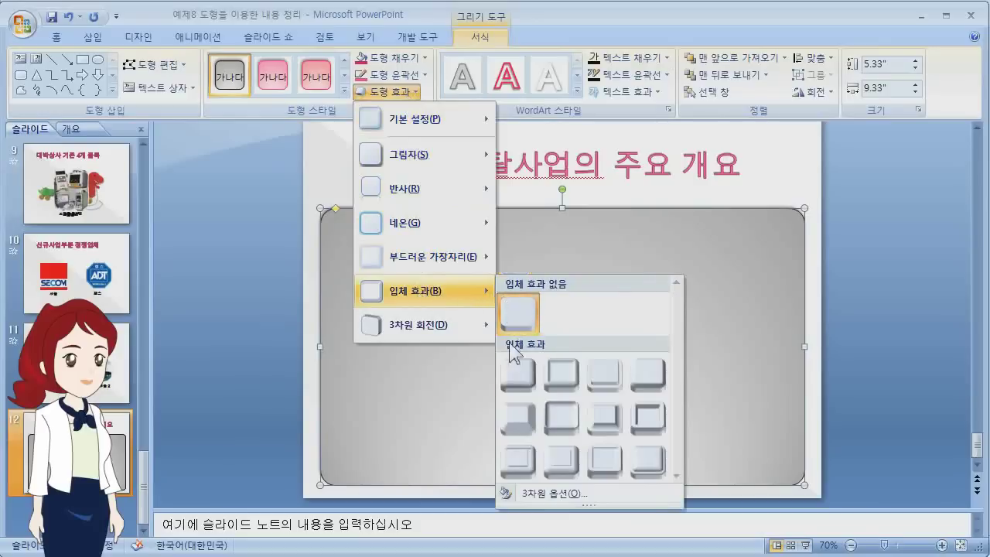
{"action": "left_click", "coordinate": [510, 370]}
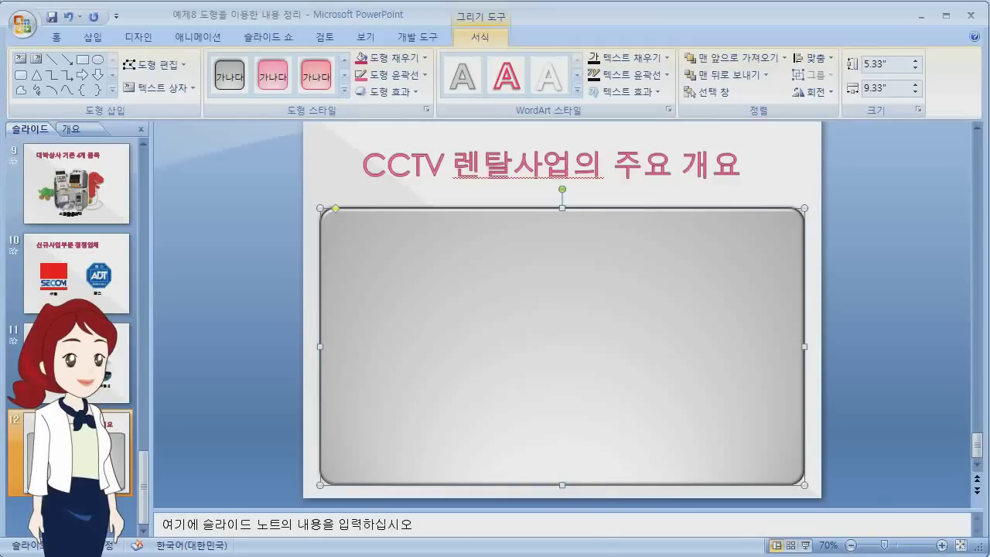
Step: Insert the five lines of CCTV rental business overview text from the Word document PT 내용 요약 into the rounded rectangle
{"action": "right_click", "coordinate": [555, 357]}
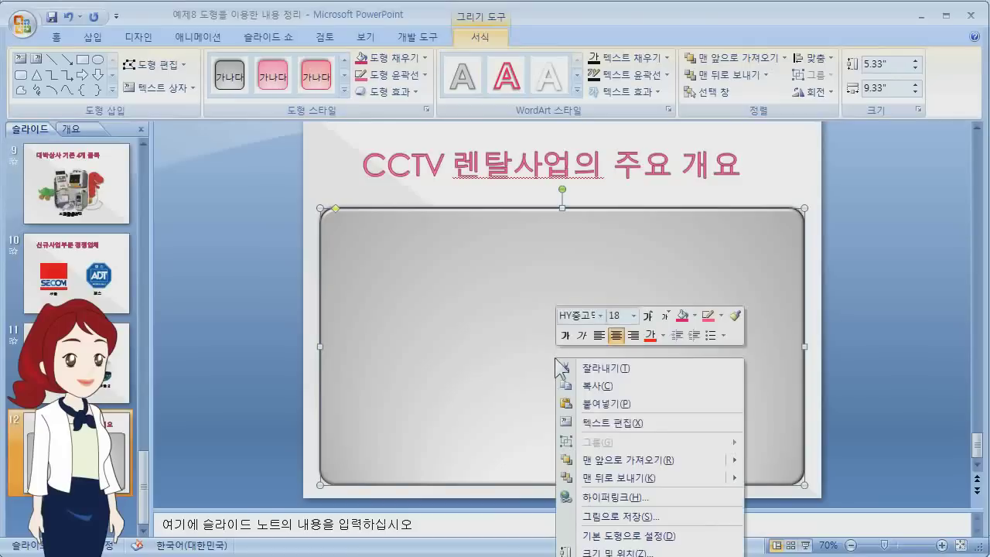
{"action": "left_click", "coordinate": [640, 418]}
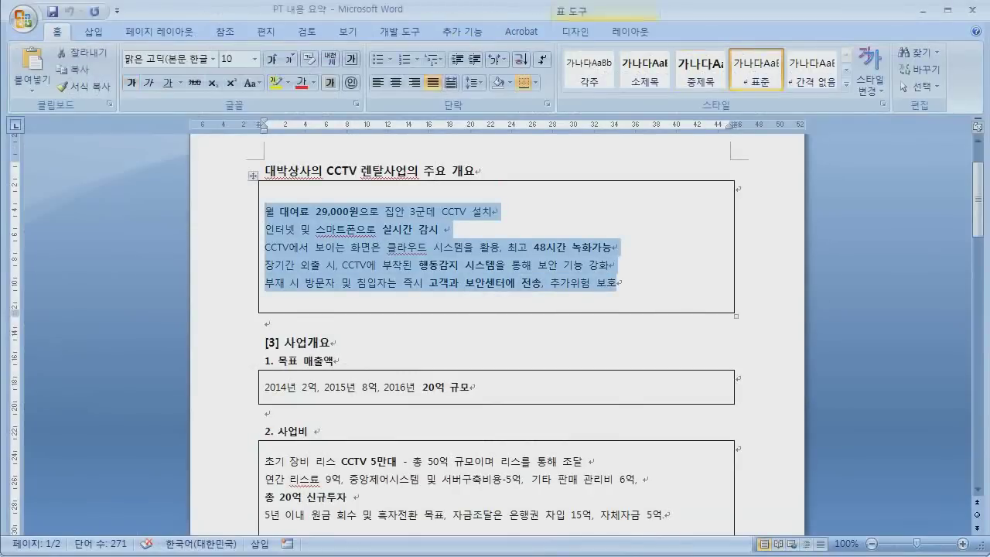
{"action": "type", "text": "월 대여료 29,000원으로 집안 3군데 CCTV 설치 인터넷 및 스마트폰으로 실시간 감시 CCTV에서 보이는 화면은 클라우드 시스템을 활용, 최고 48시간 녹화가능 장기간 외출 시, CCTV에 부착된 행동감지 시스템을 통해 보안 기능 강화 부재 시 방문자 및 침입자는 즉시 고객과 보안센터에 전송, 추가위험 보호"}
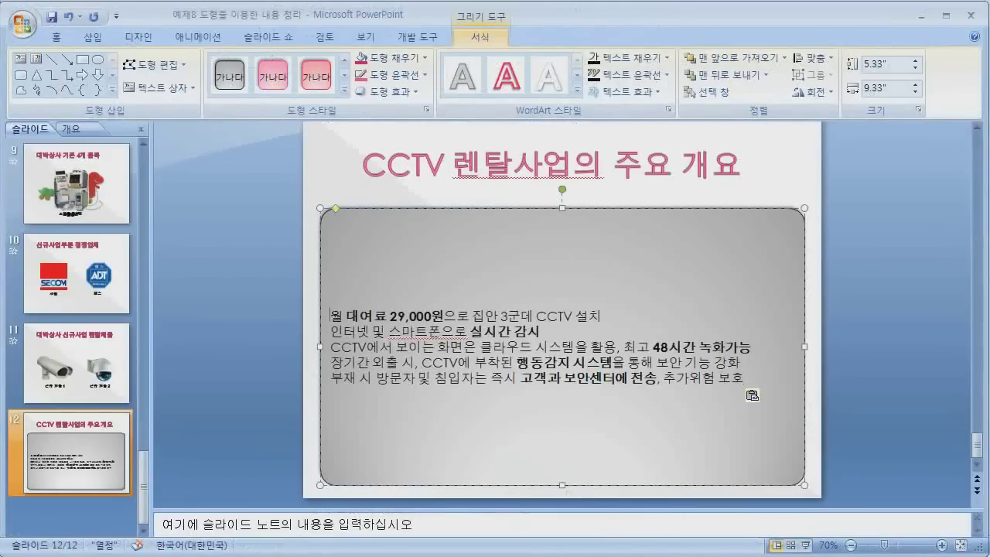
Step: Set the font of all text in the rounded rectangle to HY중고딕 (본문)
{"action": "left_click", "coordinate": [394, 214]}
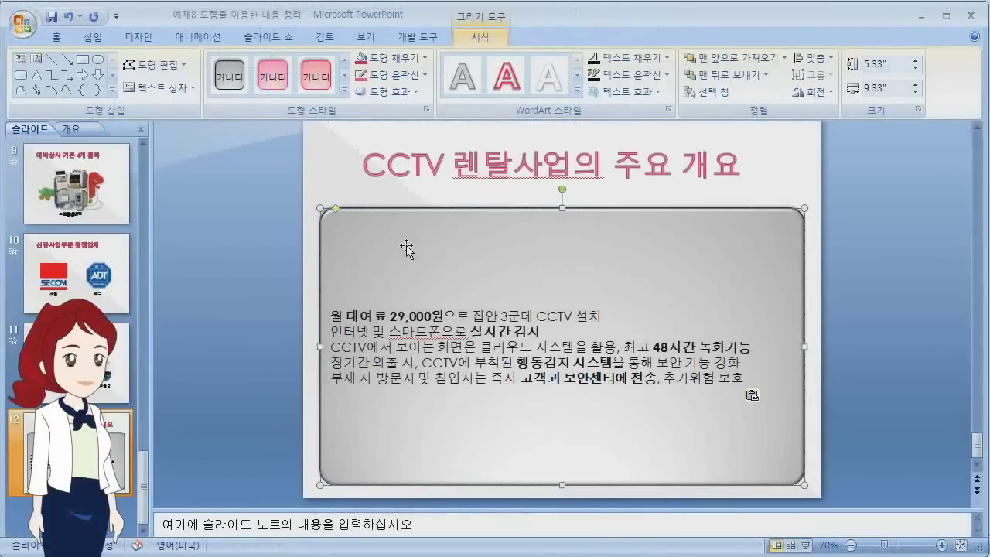
{"action": "left_click", "coordinate": [60, 38]}
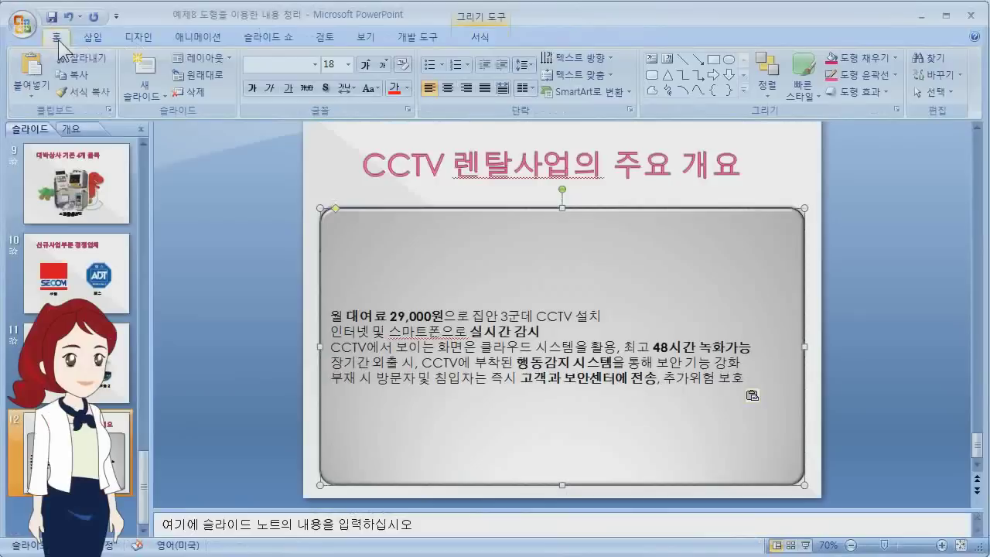
{"action": "left_click", "coordinate": [313, 65]}
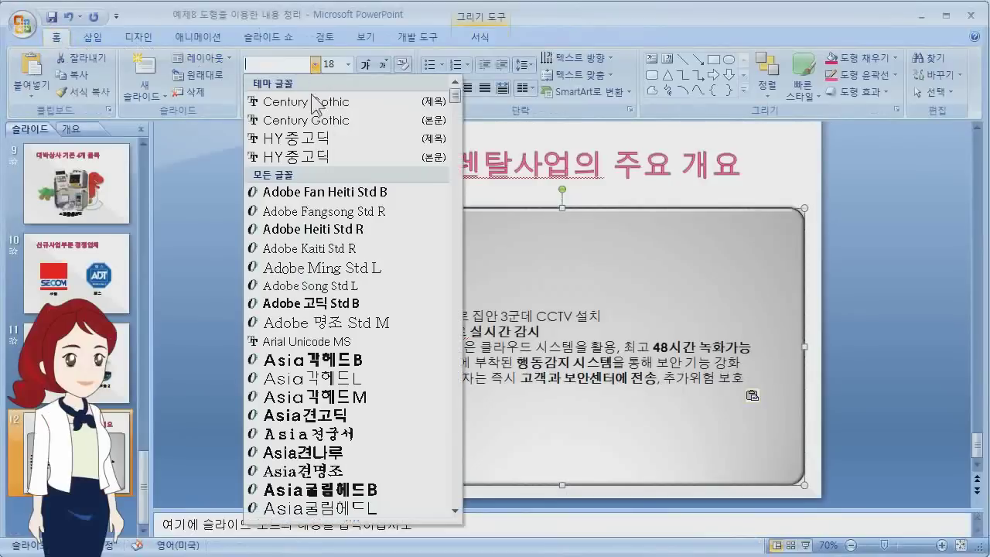
{"action": "left_click", "coordinate": [319, 158]}
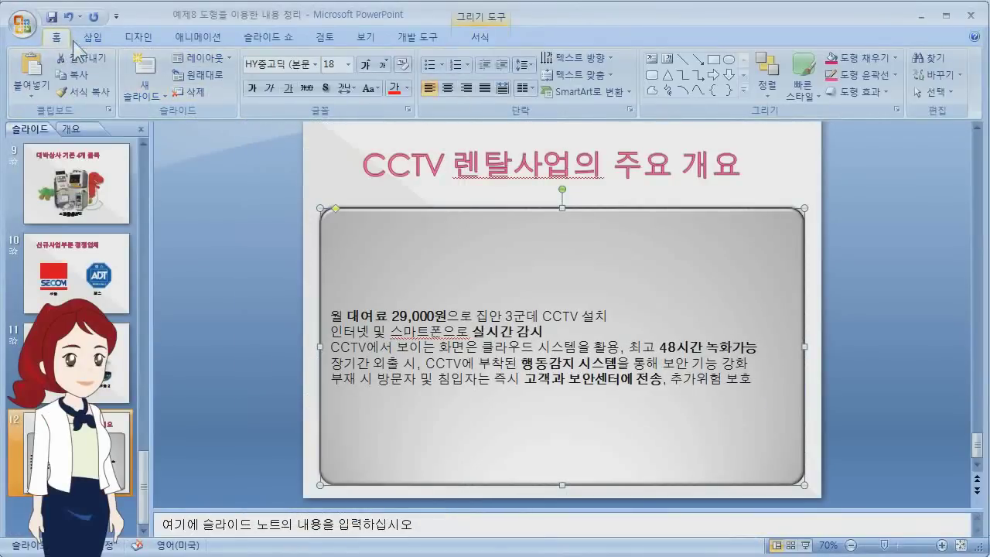
Step: Add round bullets to the five lines in the rectangle and set their line spacing to 2.5
{"action": "left_click", "coordinate": [428, 65]}
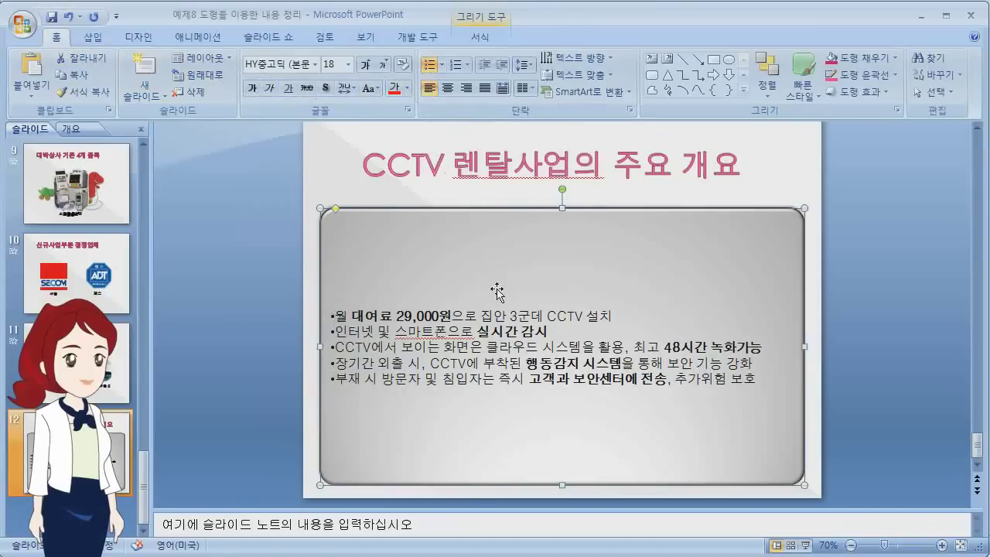
{"action": "left_click", "coordinate": [525, 66]}
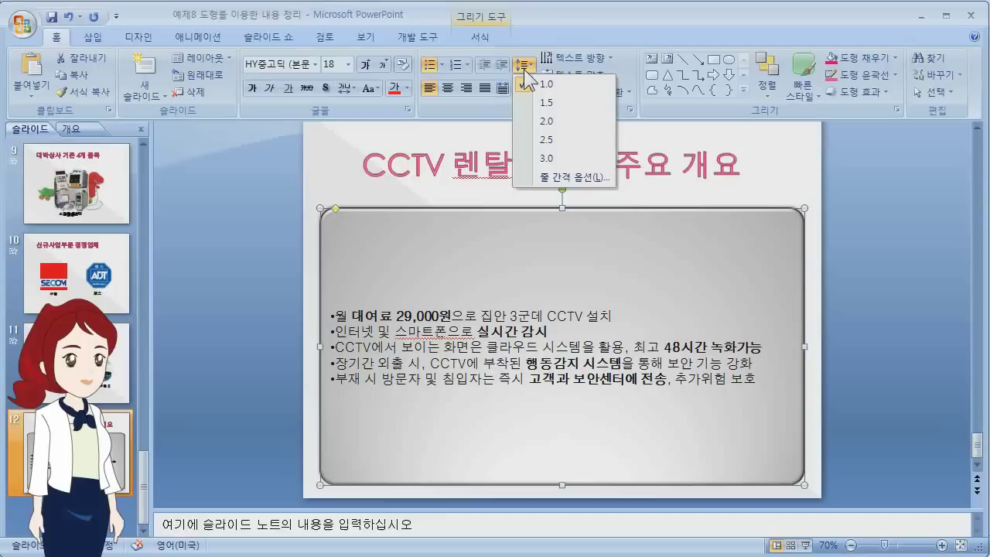
{"action": "left_click", "coordinate": [556, 138]}
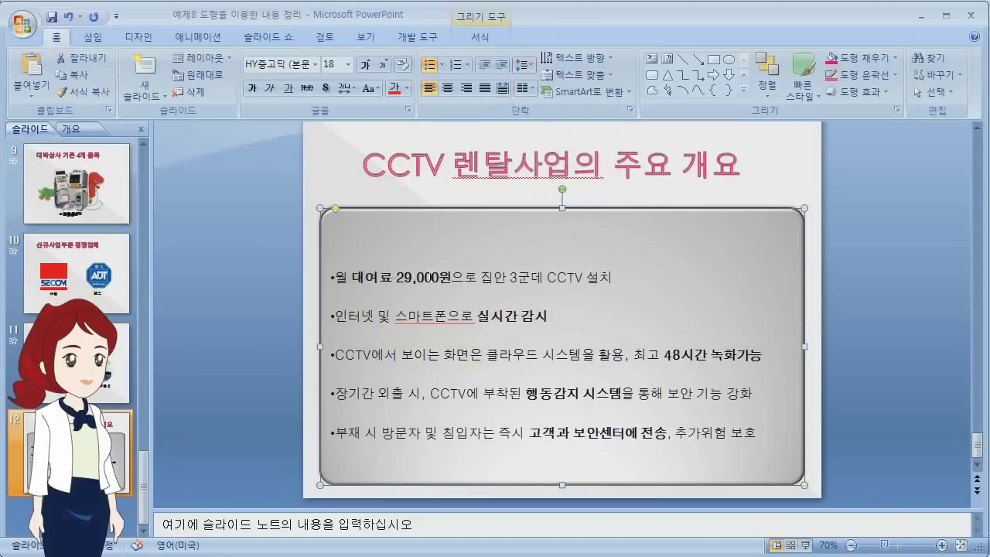
Step: Set 대여료 29,000 in the first bullet to size 20 and color it with a blue shade from the last theme color column
{"action": "left_click", "coordinate": [632, 276]}
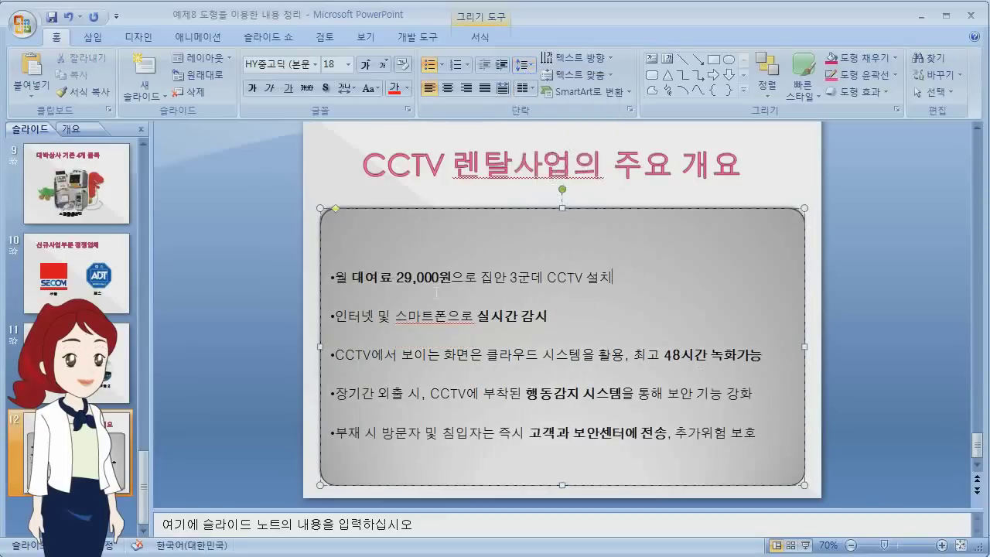
{"action": "left_click_drag", "start_coordinate": [351, 277], "coordinate": [438, 277]}
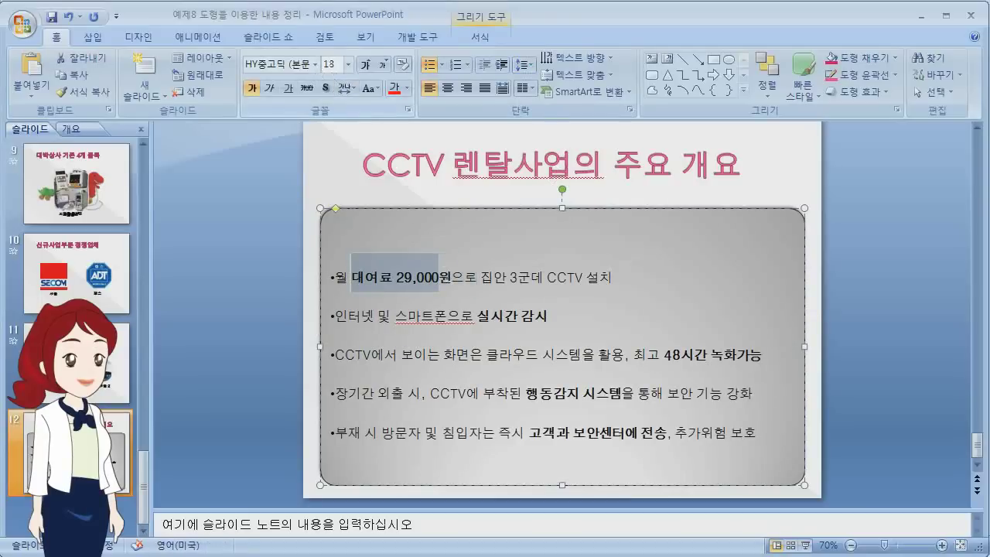
{"action": "left_click", "coordinate": [329, 64]}
{"action": "type", "text": "20"}
{"action": "key", "text": "Return"}
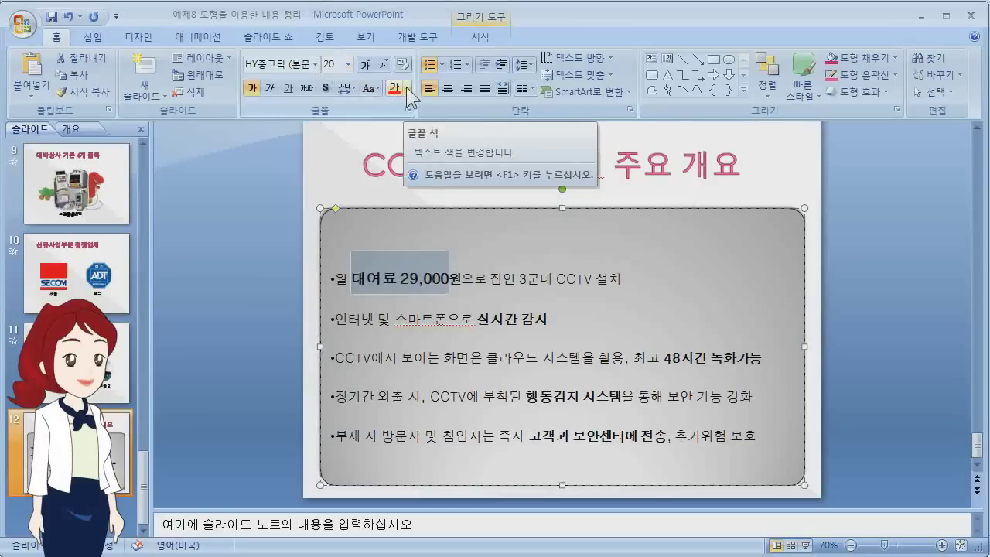
{"action": "left_click", "coordinate": [408, 88]}
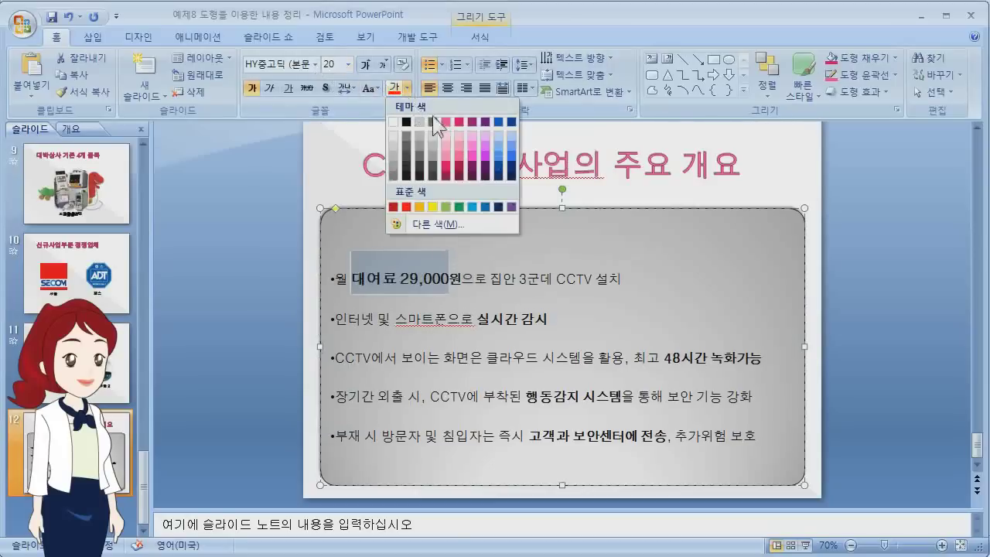
{"action": "left_click", "coordinate": [511, 159]}
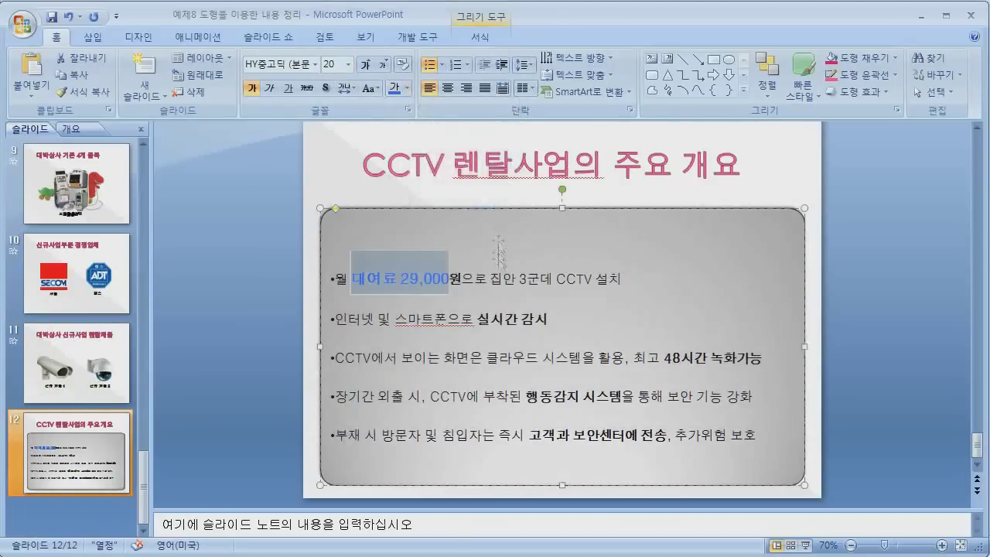
Step: Apply the same blue font color to 실시간 감시, 48시간 녹화가능, 행동감지 시스템 and 고객과 보안센터에 전송
{"action": "left_click_drag", "start_coordinate": [477, 319], "coordinate": [548, 319]}
{"action": "left_click", "coordinate": [393, 87]}
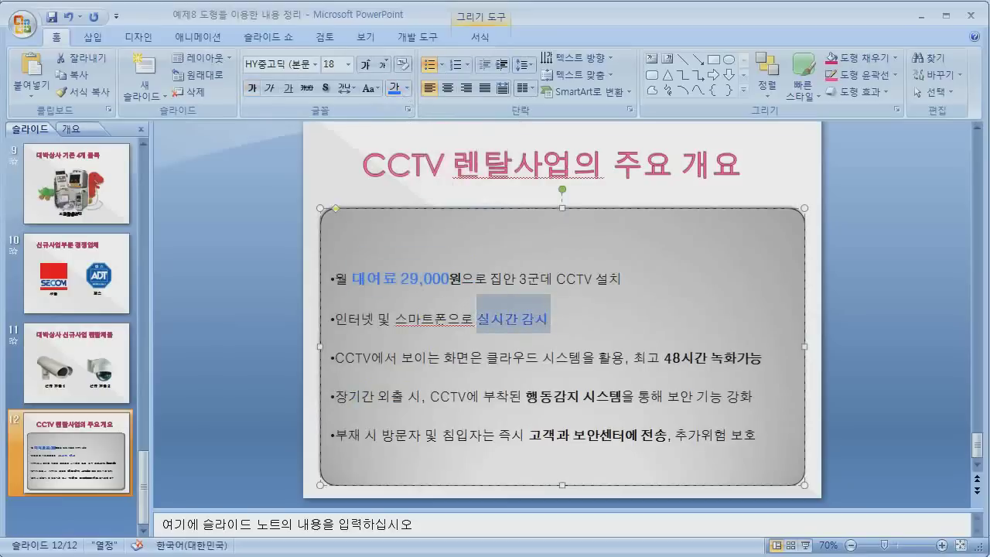
{"action": "left_click_drag", "start_coordinate": [663, 358], "coordinate": [760, 357]}
{"action": "left_click", "coordinate": [393, 87]}
{"action": "left_click_drag", "start_coordinate": [524, 396], "coordinate": [621, 396]}
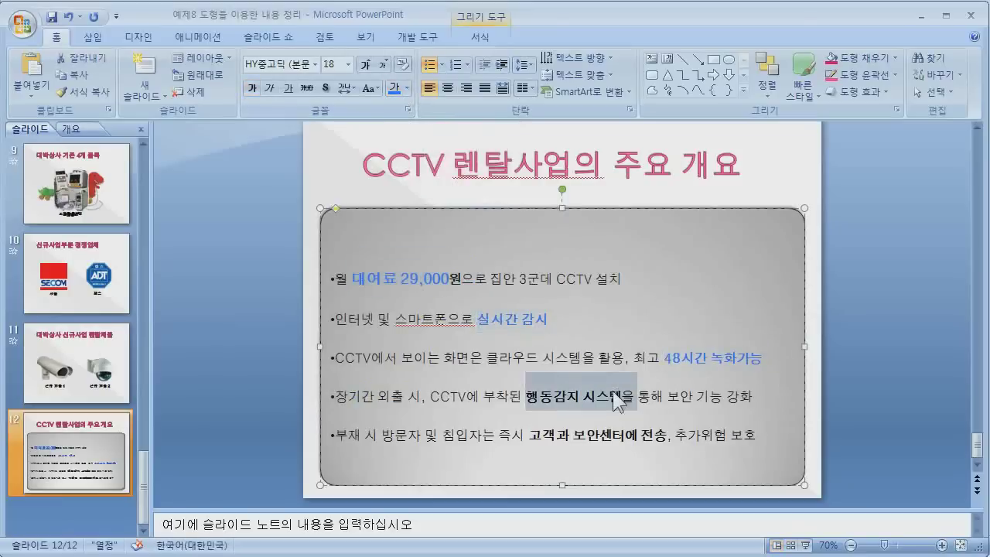
{"action": "key", "text": "F4"}
{"action": "left_click", "coordinate": [621, 395]}
{"action": "left_click_drag", "start_coordinate": [528, 435], "coordinate": [666, 435]}
{"action": "left_click", "coordinate": [393, 87]}
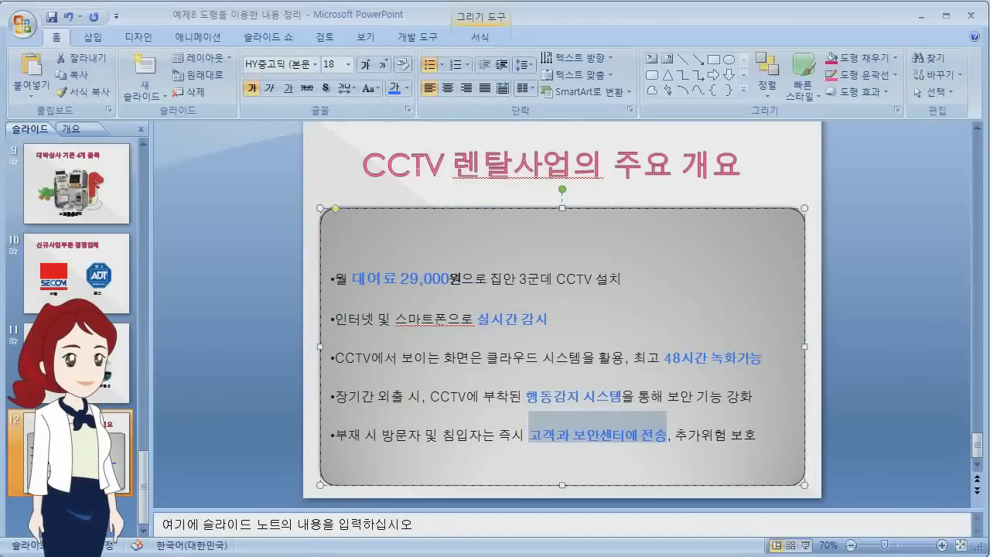
Step: Duplicate slide 12 and change the title of the copy to 목표 매출액
{"action": "left_click", "coordinate": [139, 439]}
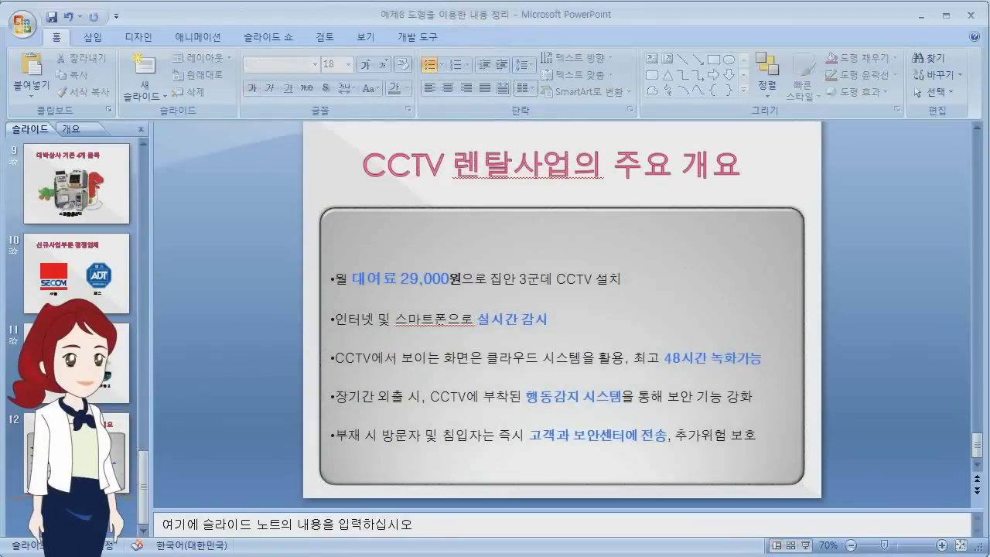
{"action": "key", "text": "ctrl+d"}
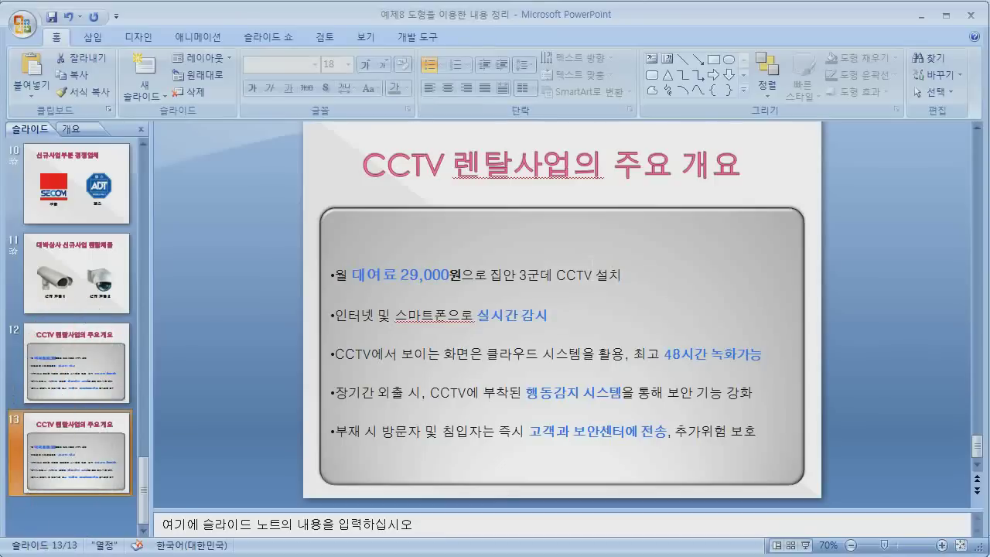
{"action": "left_click_drag", "start_coordinate": [329, 160], "coordinate": [738, 186]}
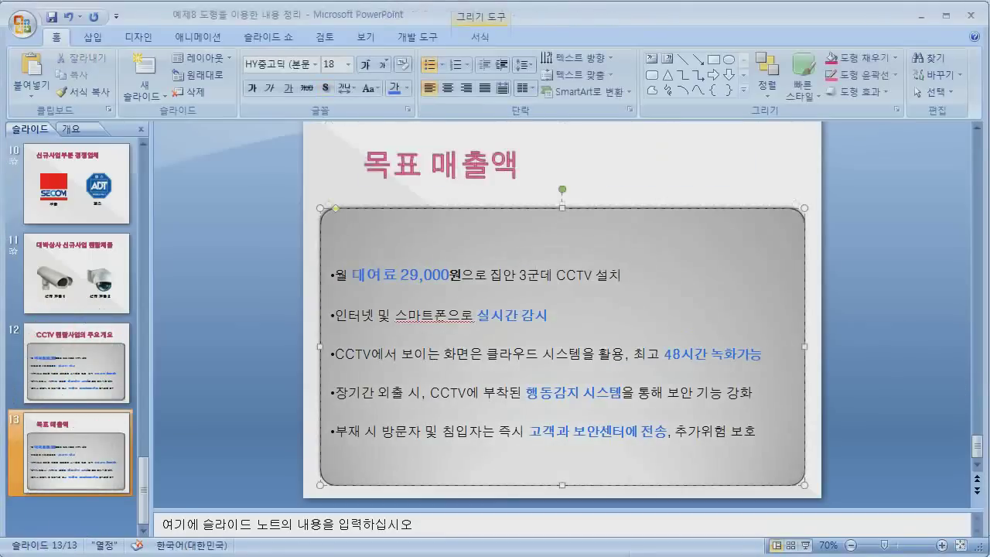
Step: Replace the rectangle's text on slide 13 with the line 2014년 2억, 2015년 8억, 2016년 20억 규모 copied from the Word document
{"action": "key", "text": "alt+Tab"}
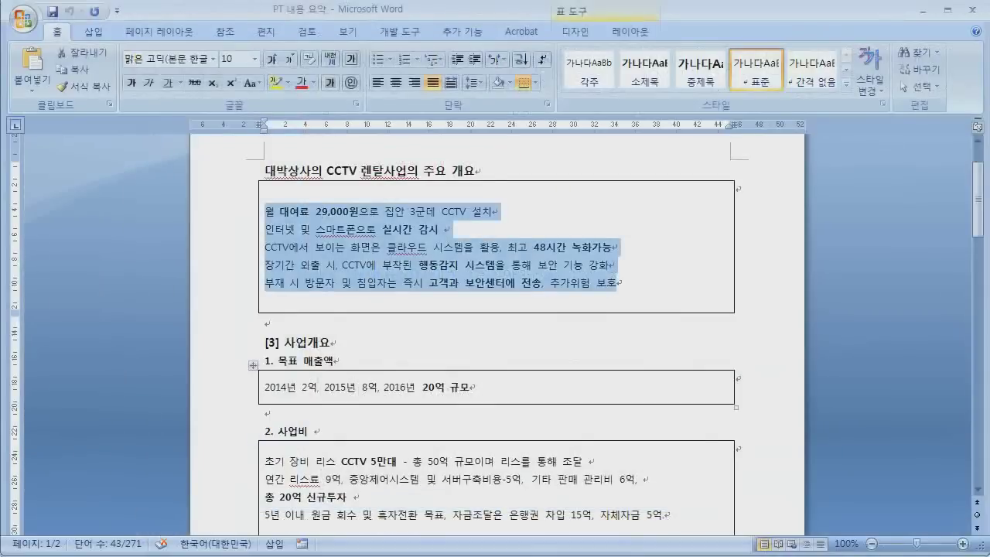
{"action": "left_click_drag", "start_coordinate": [265, 387], "coordinate": [470, 387]}
{"action": "key", "text": "ctrl+c"}
{"action": "key", "text": "alt+Tab"}
{"action": "key", "text": "ctrl+a"}
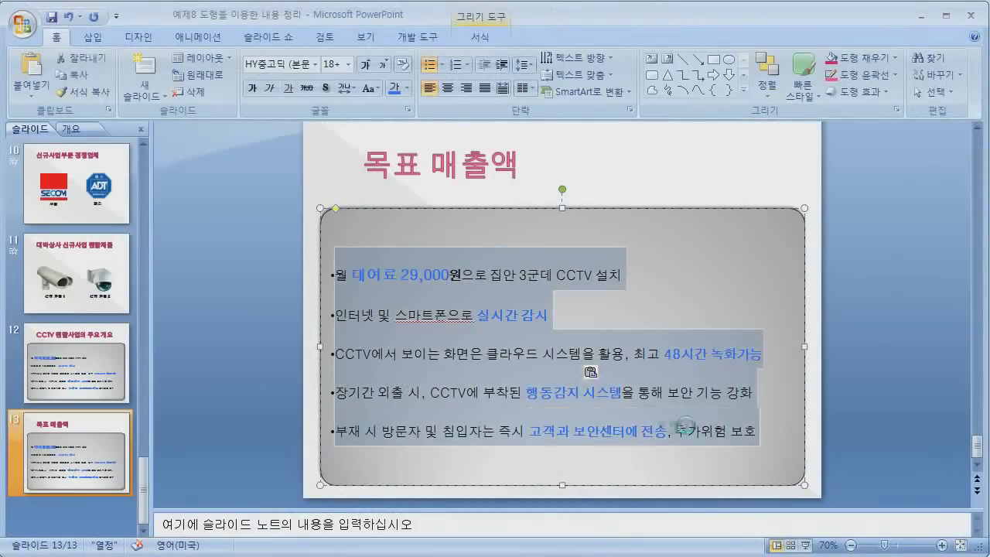
{"action": "key", "text": "ctrl+v"}
Step: Shrink the rectangle to a one-line bar below the title and color 20억 규모 blue
{"action": "left_click_drag", "start_coordinate": [565, 283], "coordinate": [563, 243]}
{"action": "left_click", "coordinate": [394, 88]}
{"action": "left_click", "coordinate": [580, 244]}
Step: Copy the 목표 매출액 title to just below the one-line bar and change the copy's text to 사업비
{"action": "left_click", "coordinate": [450, 121]}
{"action": "left_click_drag", "start_coordinate": [525, 178], "coordinate": [525, 305]}
{"action": "triple_click", "coordinate": [525, 305]}
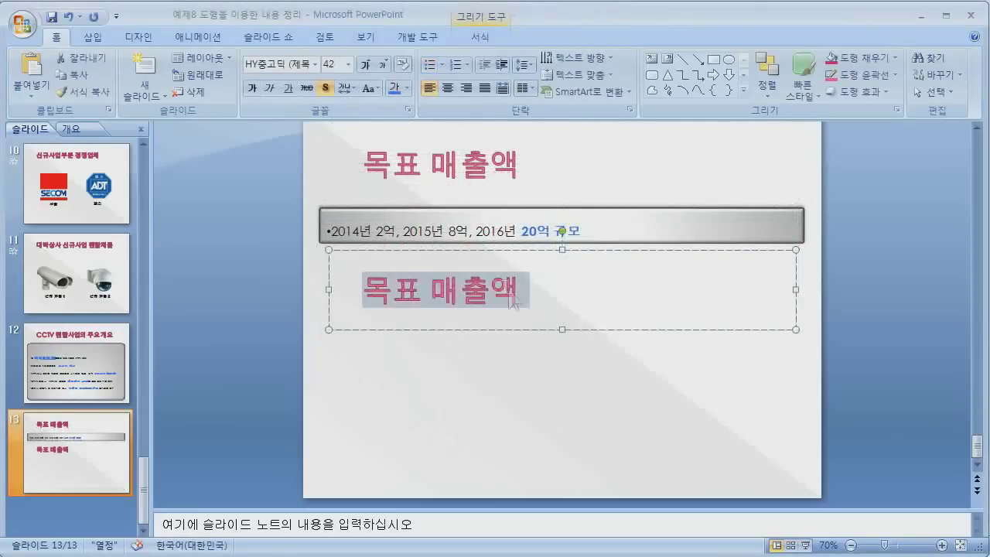
{"action": "type", "text": "사업비"}
Step: Duplicate the gray bar, align the copy below the 사업비 heading and stretch it down to near the slide's lower edge
{"action": "left_click", "coordinate": [504, 212]}
{"action": "key", "text": "ctrl+d"}
{"action": "key", "text": "Left"}
{"action": "key", "text": "Left"}
{"action": "key", "text": "Down"}
{"action": "key", "text": "Down"}
{"action": "key", "text": "Down"}
{"action": "key", "text": "Down"}
{"action": "key", "text": "Down"}
{"action": "key", "text": "Down"}
{"action": "key", "text": "Down"}
{"action": "key", "text": "Down"}
{"action": "key", "text": "Down"}
{"action": "key", "text": "Down"}
{"action": "key", "text": "Down"}
{"action": "key", "text": "Down"}
{"action": "key", "text": "Down"}
{"action": "key", "text": "Down"}
{"action": "key", "text": "Down"}
{"action": "key", "text": "Down"}
{"action": "key", "text": "Down"}
{"action": "key", "text": "Down"}
{"action": "key", "text": "Down"}
{"action": "key", "text": "Down"}
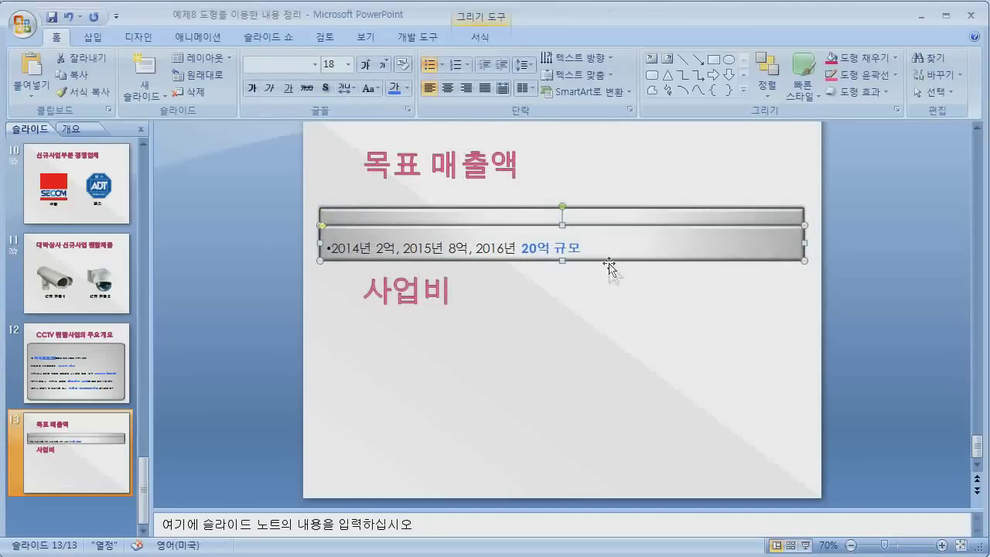
{"action": "left_click_drag", "start_coordinate": [562, 348], "coordinate": [562, 484]}
Step: Replace the lower rectangle's text with the four 사업비 lines copied from the Word document and format them as a bulleted list
{"action": "key", "text": "alt+Tab"}
{"action": "scroll", "coordinate": [260, 424], "scroll_direction": "down", "scroll_amount": 1}
{"action": "left_click", "coordinate": [260, 423]}
{"action": "left_click_drag", "start_coordinate": [260, 424], "coordinate": [665, 477]}
{"action": "key", "text": "ctrl+c"}
{"action": "key", "text": "alt+Tab"}
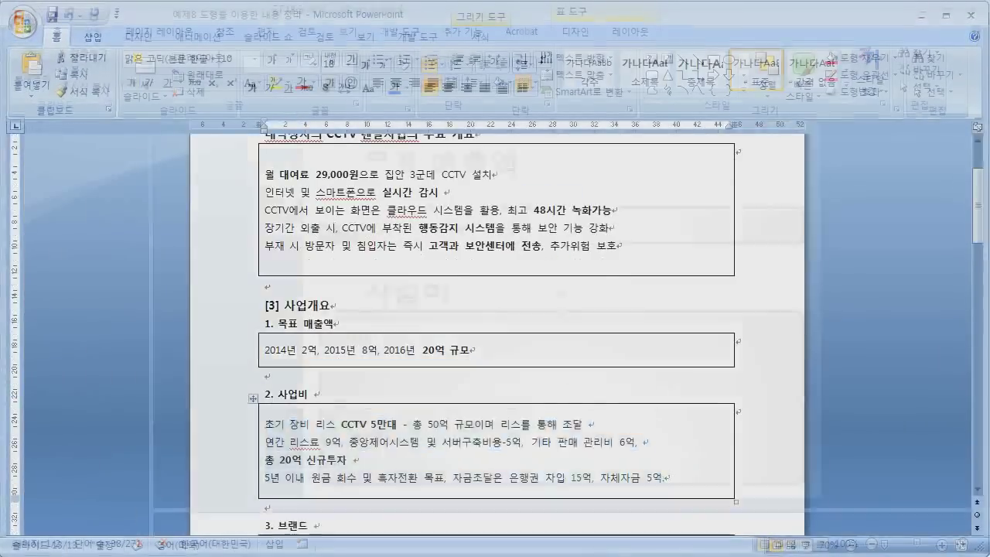
{"action": "key", "text": "ctrl+v"}
{"action": "key", "text": "Escape"}
{"action": "key", "text": "alt+h"}
{"action": "key", "text": "u"}
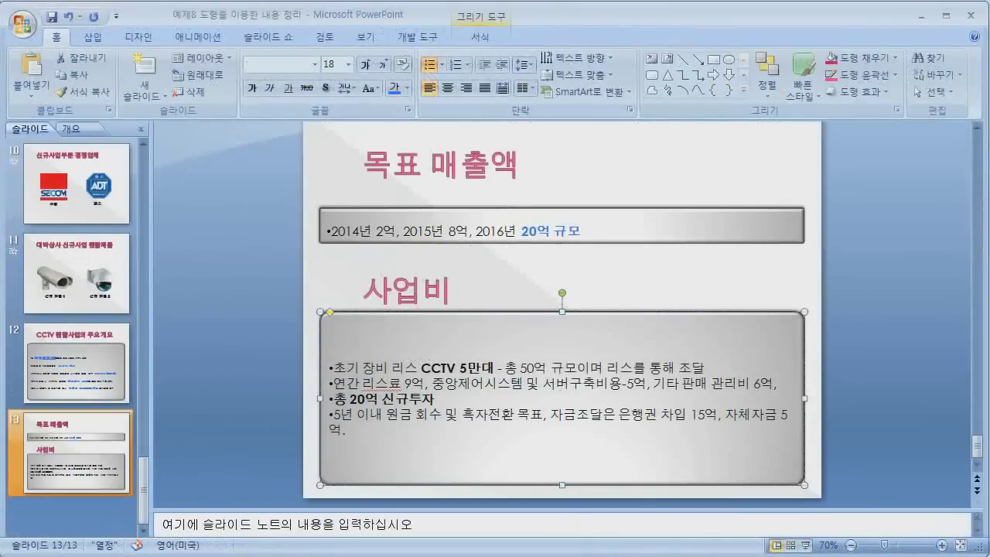
Step: Color CCTV 5만대 and 총 20억 신규투자 blue in the lower rectangle
{"action": "left_click_drag", "start_coordinate": [422, 367], "coordinate": [493, 367]}
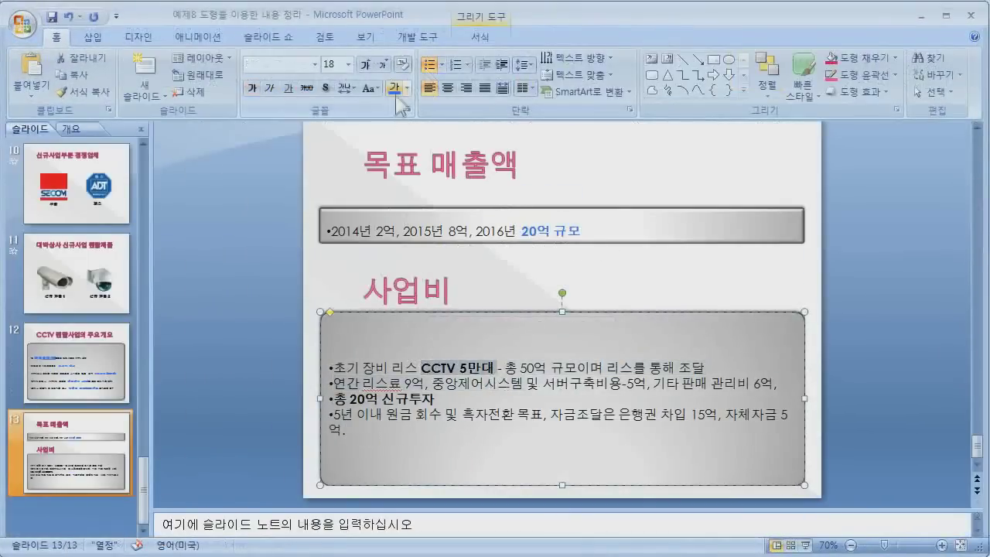
{"action": "left_click_drag", "start_coordinate": [335, 399], "coordinate": [435, 399]}
{"action": "key", "text": "F4"}
{"action": "key", "text": "Escape"}
Step: Set the 사업비 list's line spacing to 2.5 and widen its rectangle slightly so the last bullet fits on one line
{"action": "key", "text": "alt+h"}
{"action": "key", "text": "k"}
{"action": "key", "text": "2"}
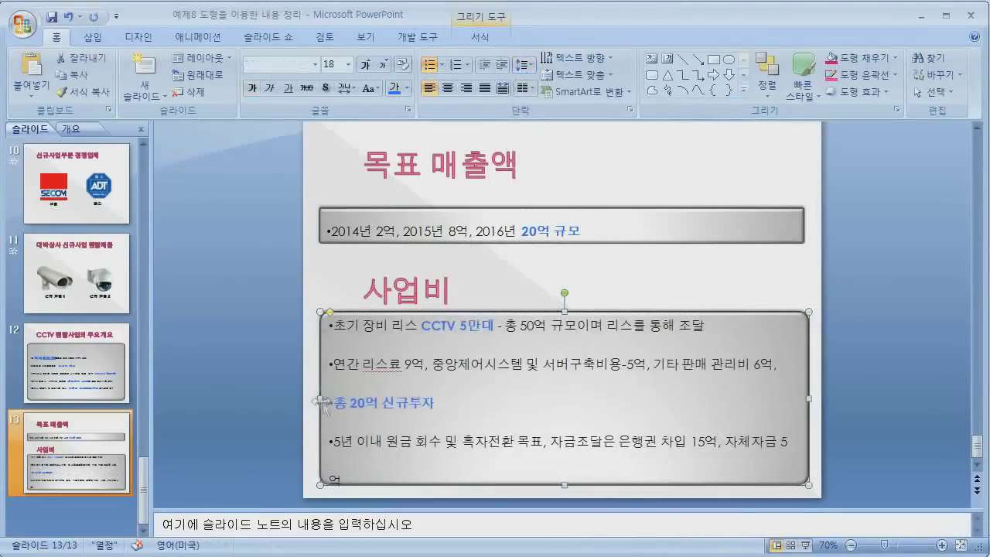
Step: Give both rectangles on slide 13 the light blue-violet gradient shape style and the first 입체 효과 bevel preset
{"action": "left_click", "coordinate": [650, 232], "text": "shift"}
{"action": "left_click", "coordinate": [481, 36]}
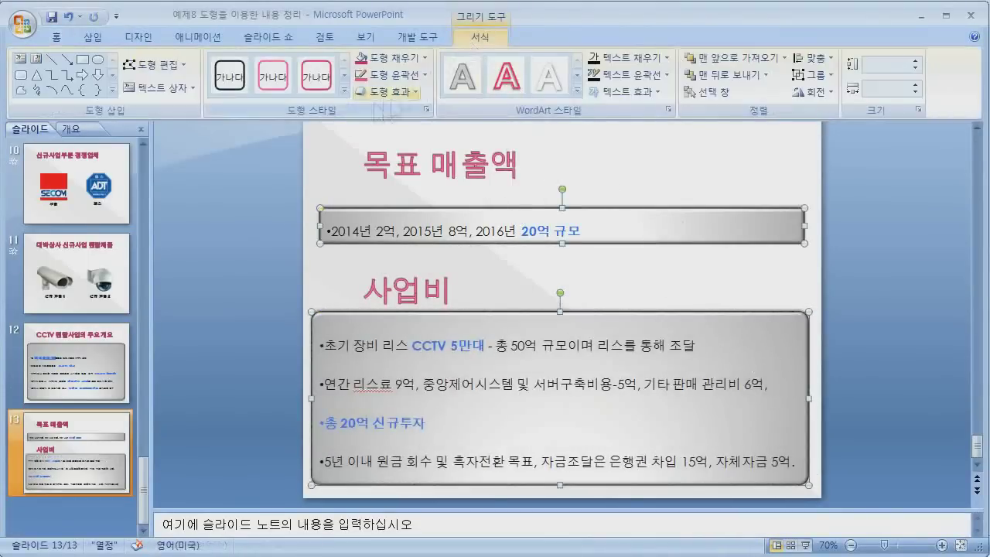
{"action": "left_click", "coordinate": [396, 96]}
{"action": "left_click", "coordinate": [490, 206]}
{"action": "left_click", "coordinate": [384, 91]}
{"action": "mouse_move", "coordinate": [409, 287]}
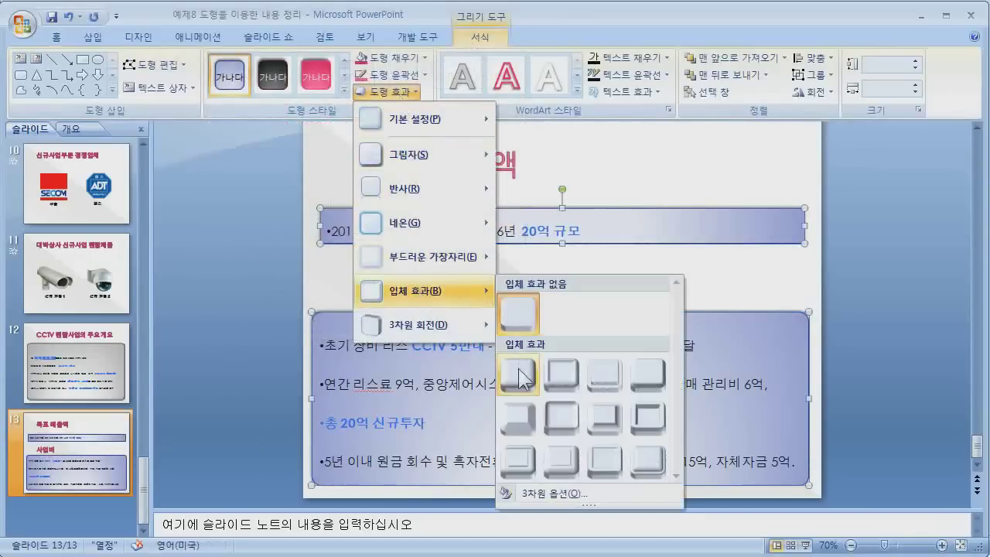
{"action": "left_click", "coordinate": [518, 373]}
{"action": "left_click", "coordinate": [734, 287]}
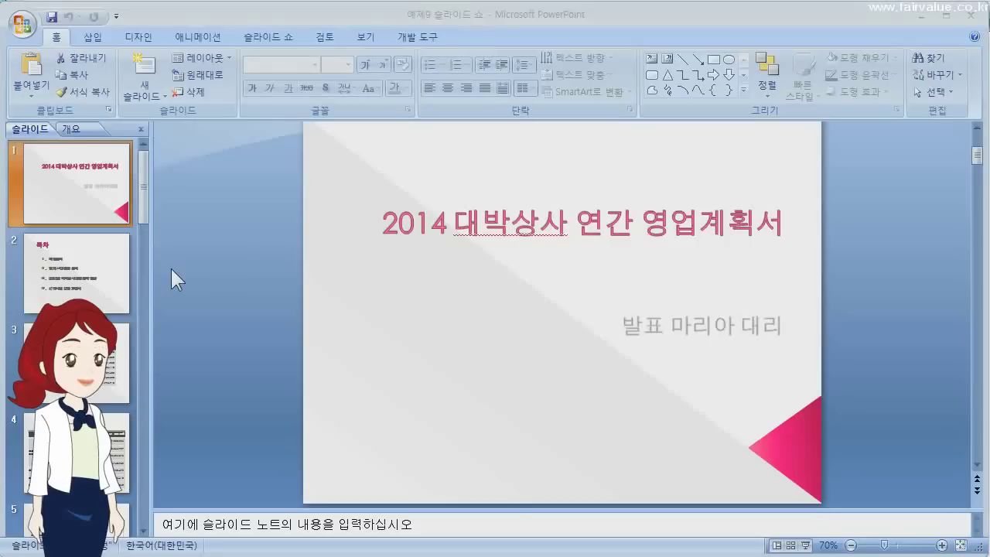
Step: Add slide numbers to all slides except the title slide, and check them on slides 3 and 4
{"action": "left_click", "coordinate": [93, 39]}
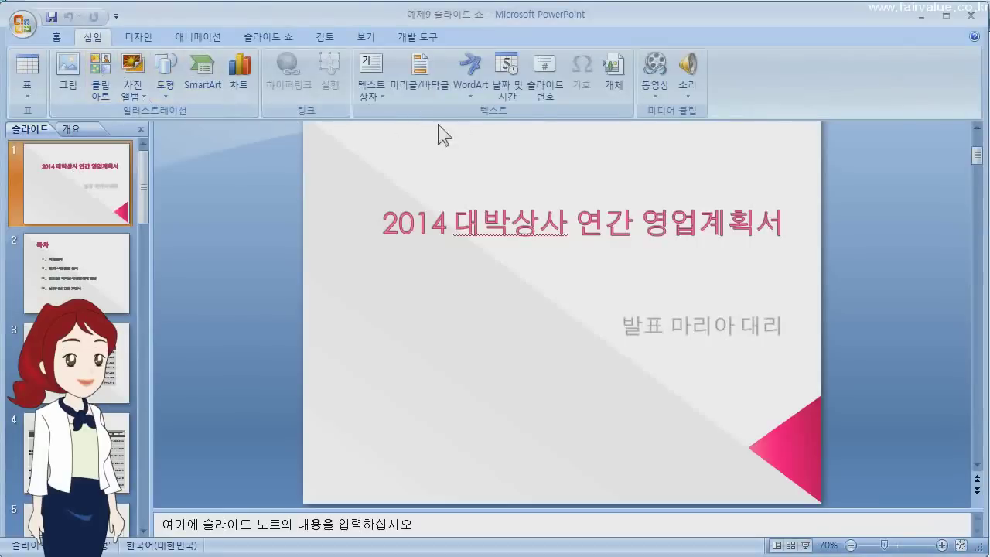
{"action": "left_click", "coordinate": [545, 78]}
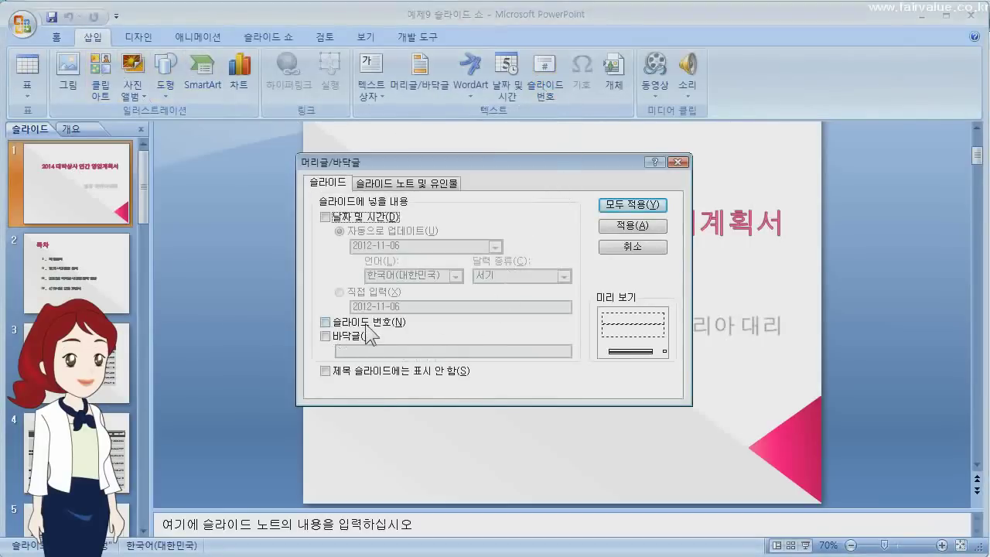
{"action": "left_click", "coordinate": [326, 323]}
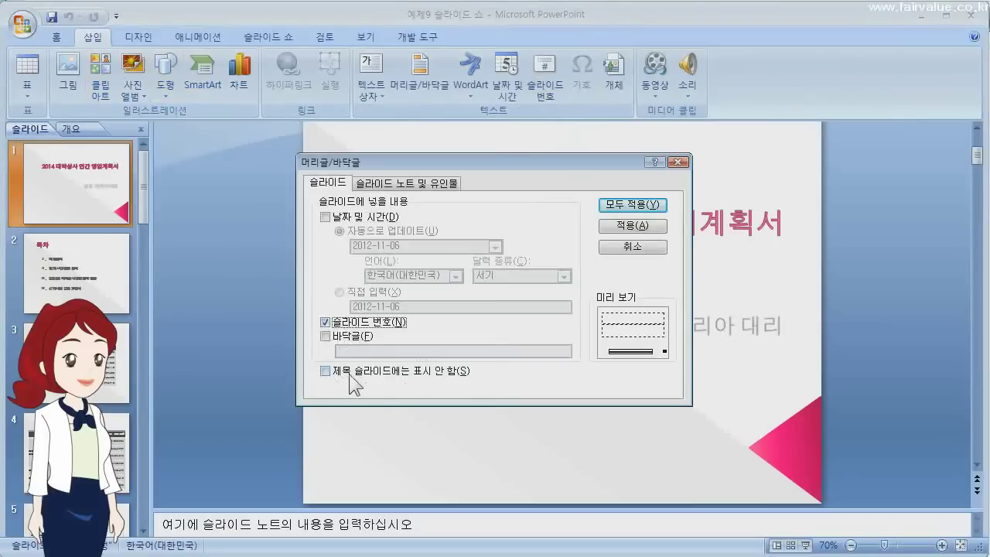
{"action": "left_click", "coordinate": [326, 372]}
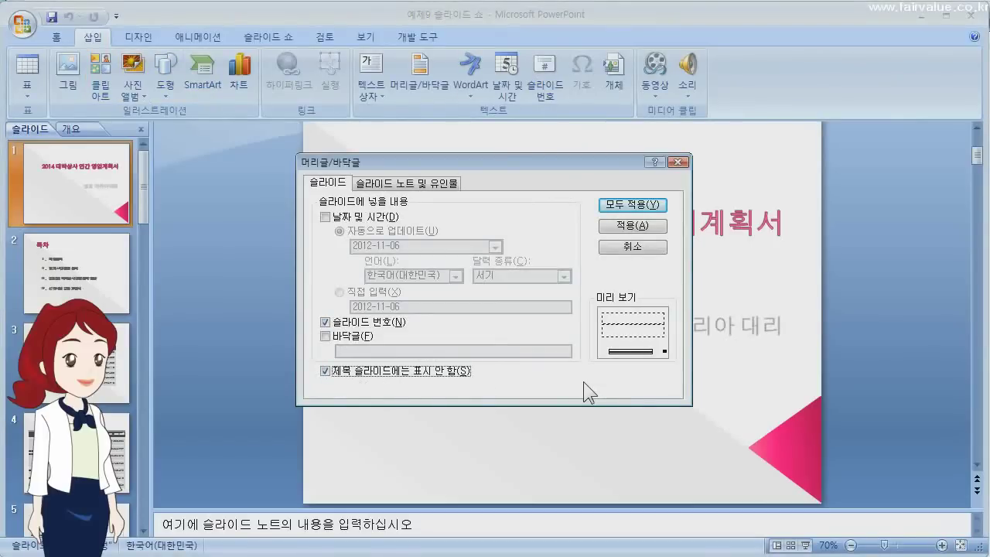
{"action": "left_click", "coordinate": [633, 205]}
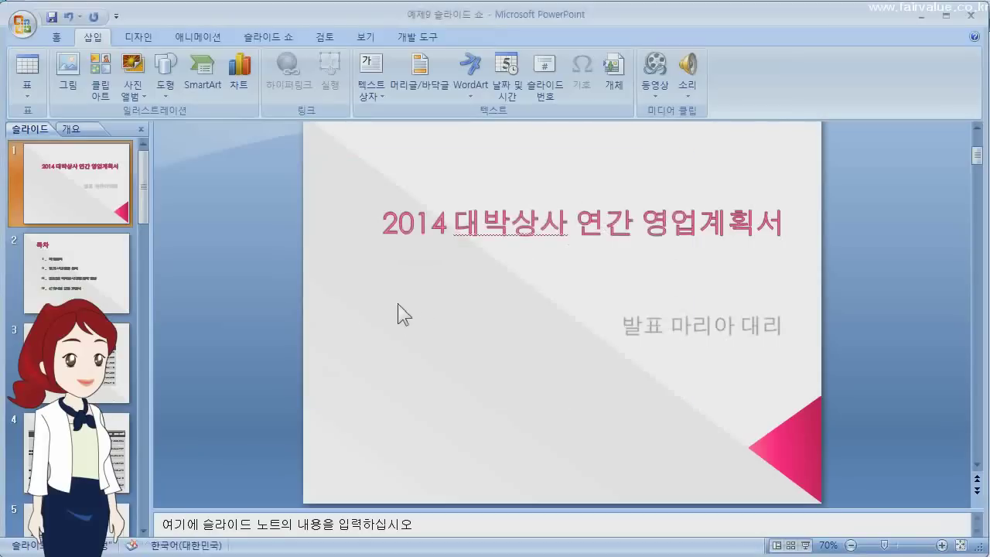
{"action": "scroll", "coordinate": [402, 313], "scroll_direction": "down", "scroll_amount": 1}
{"action": "scroll", "coordinate": [670, 479], "scroll_direction": "down", "scroll_amount": 1}
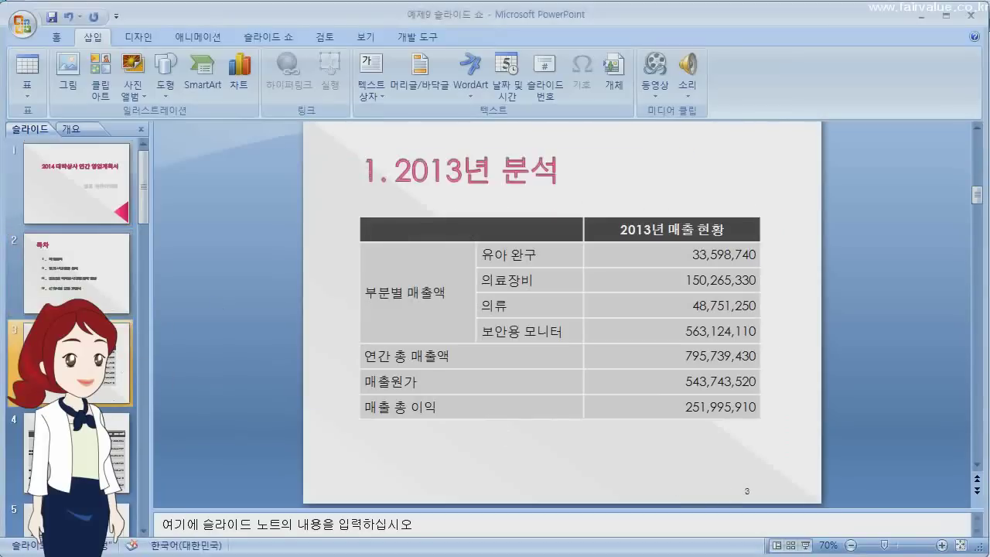
{"action": "scroll", "coordinate": [561, 342], "scroll_direction": "down", "scroll_amount": 1}
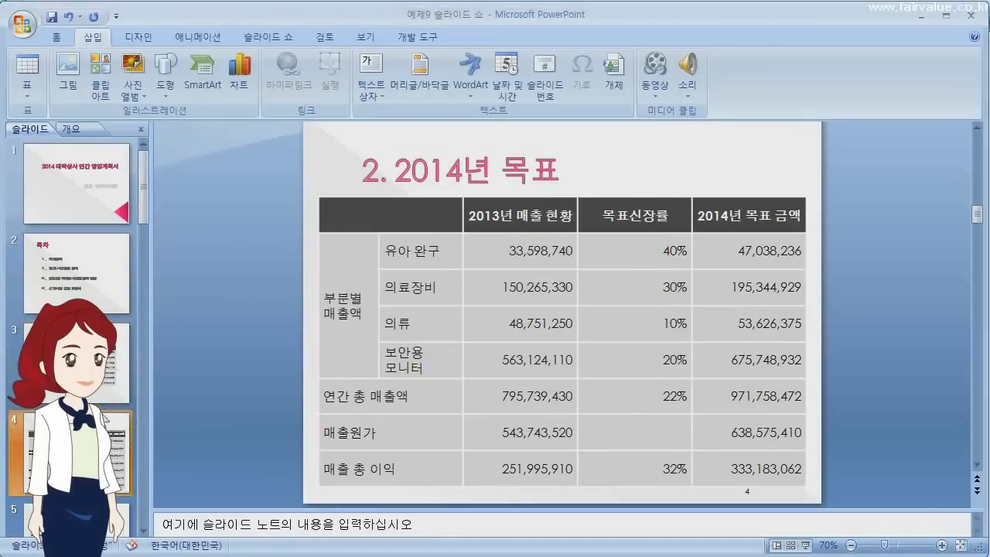
Step: Add a right-aligned Ⅰ. 매출분석 heading text box along slide 3's upper edge and copy it onto slides 4 and 5
{"action": "left_click", "coordinate": [95, 284]}
{"action": "left_click", "coordinate": [418, 252]}
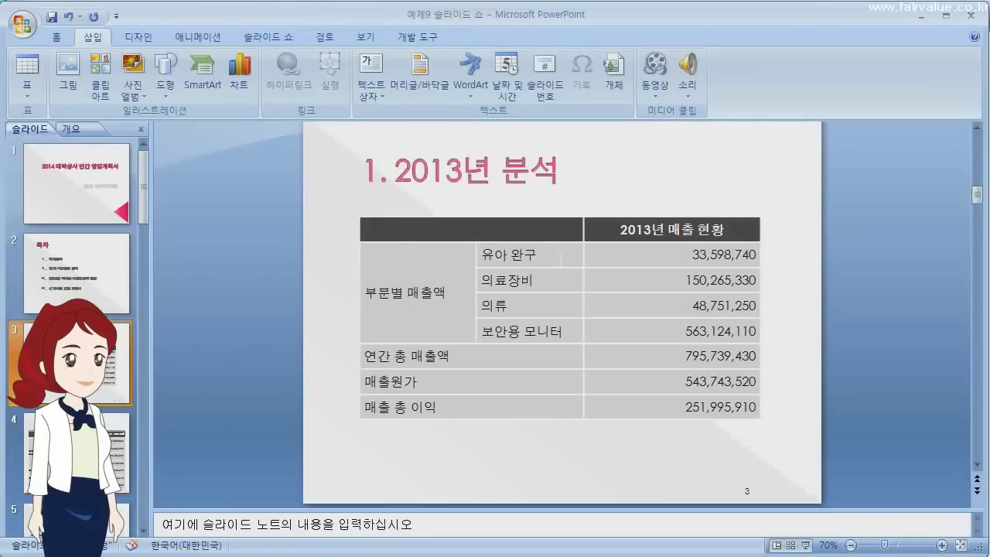
{"action": "left_click_drag", "start_coordinate": [544, 221], "coordinate": [643, 138]}
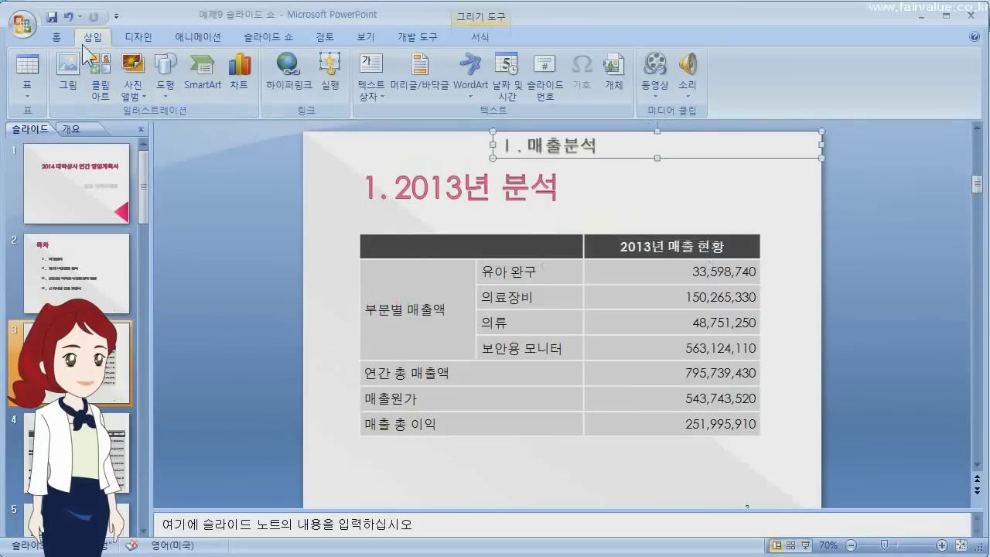
{"action": "left_click", "coordinate": [59, 37]}
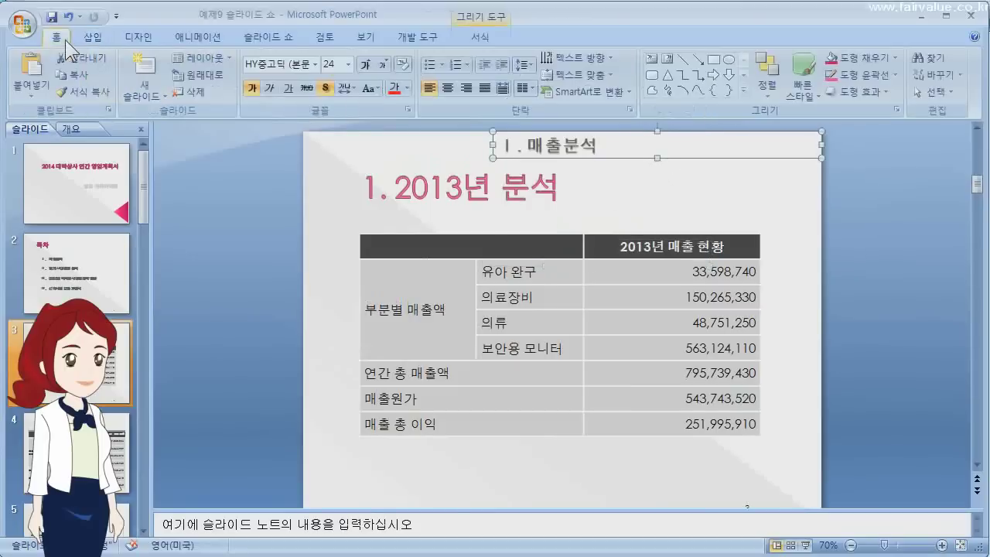
{"action": "left_click", "coordinate": [466, 89]}
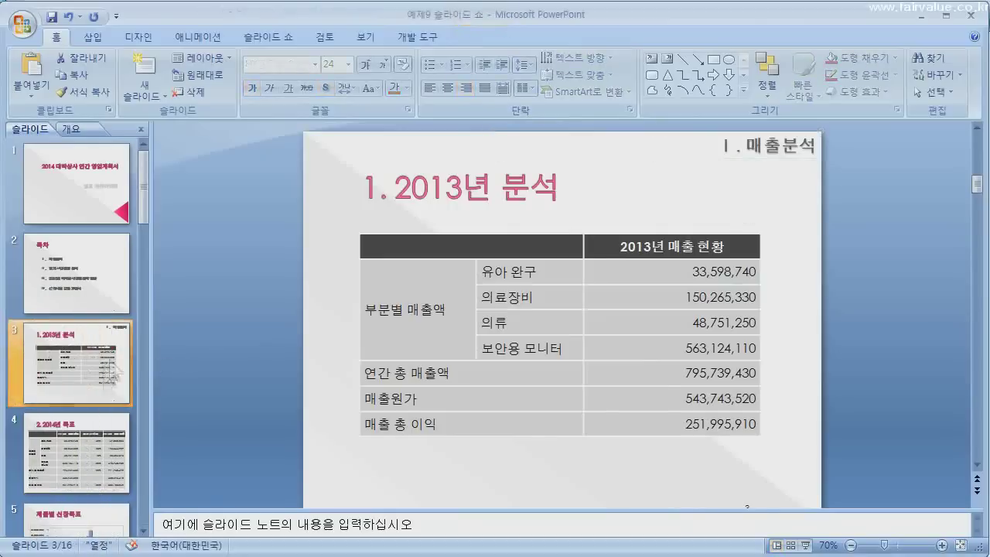
{"action": "left_click", "coordinate": [108, 464]}
{"action": "scroll", "coordinate": [167, 487], "scroll_direction": "down", "scroll_amount": 1}
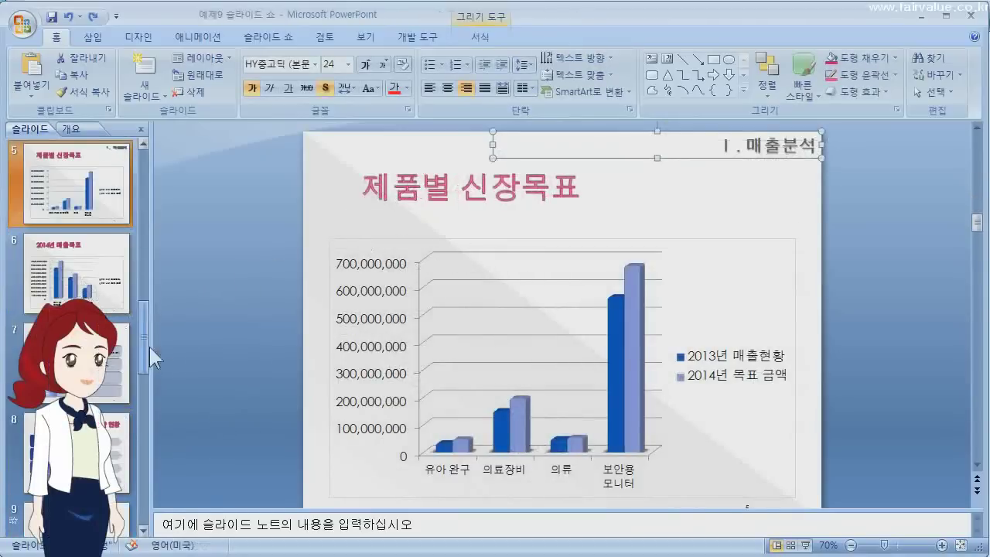
Step: Insert a new blank slide after slide 16 at the end of the presentation
{"action": "left_click_drag", "start_coordinate": [143, 309], "coordinate": [138, 488]}
{"action": "left_click", "coordinate": [108, 464]}
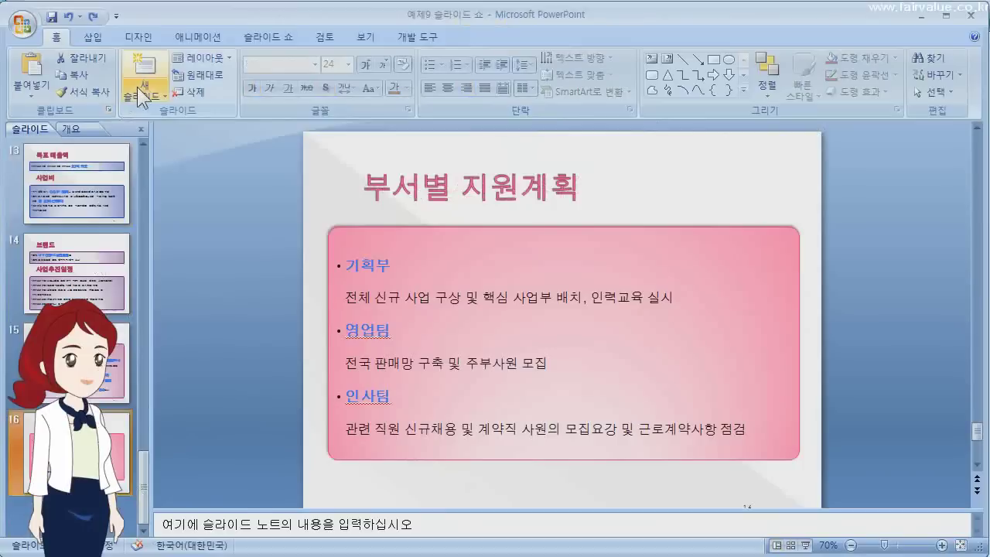
{"action": "left_click", "coordinate": [137, 89]}
{"action": "left_click", "coordinate": [149, 324]}
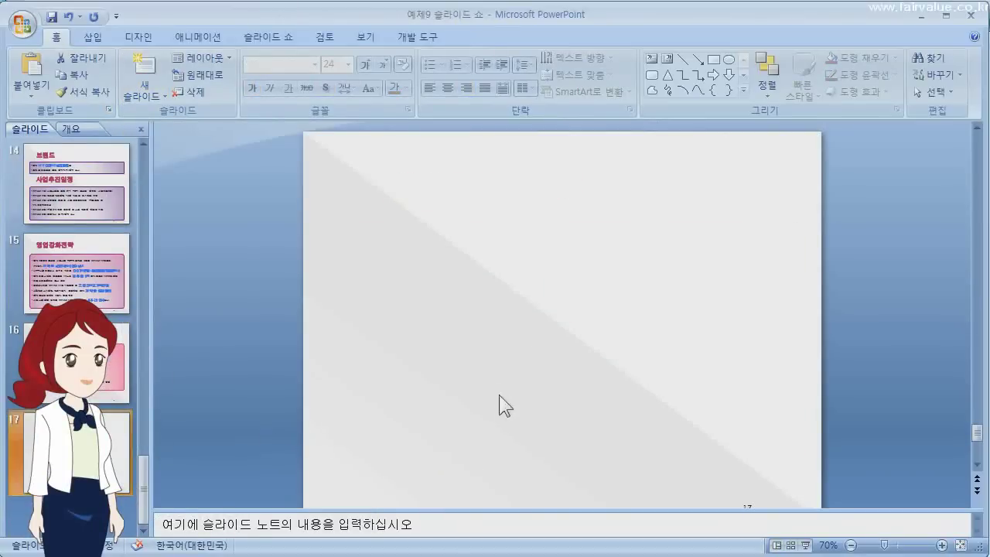
Step: Open the WordArt style choices for the new blank slide 17
{"action": "left_click", "coordinate": [93, 37]}
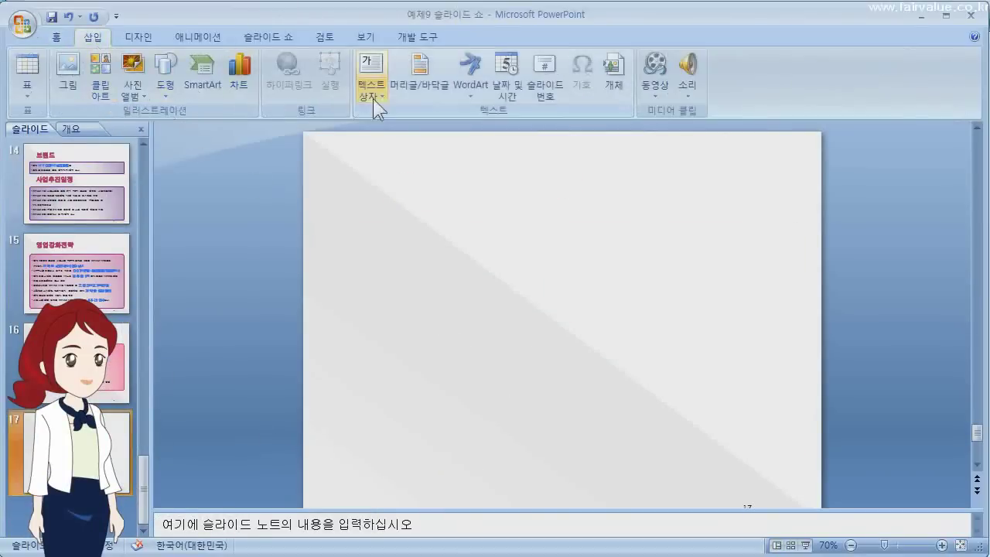
{"action": "left_click", "coordinate": [469, 86]}
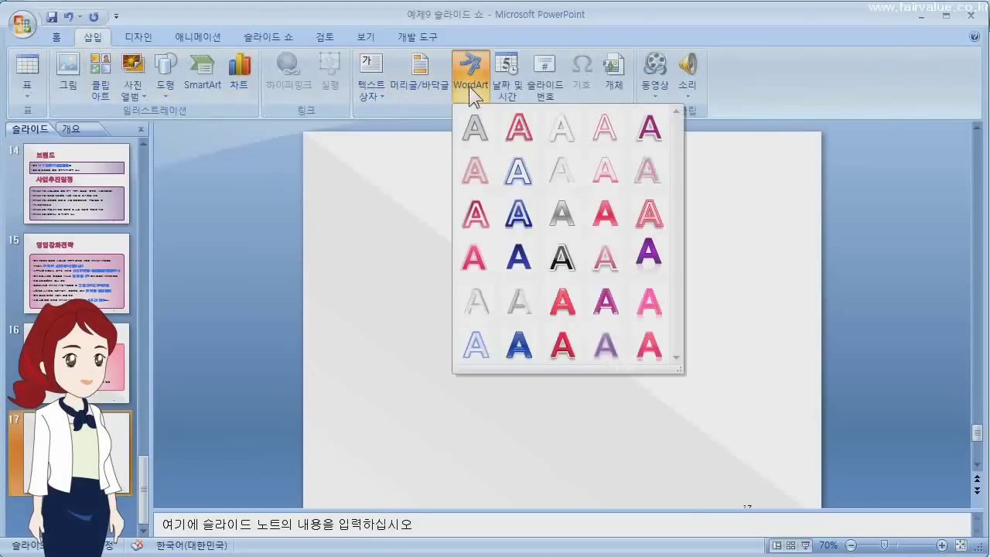